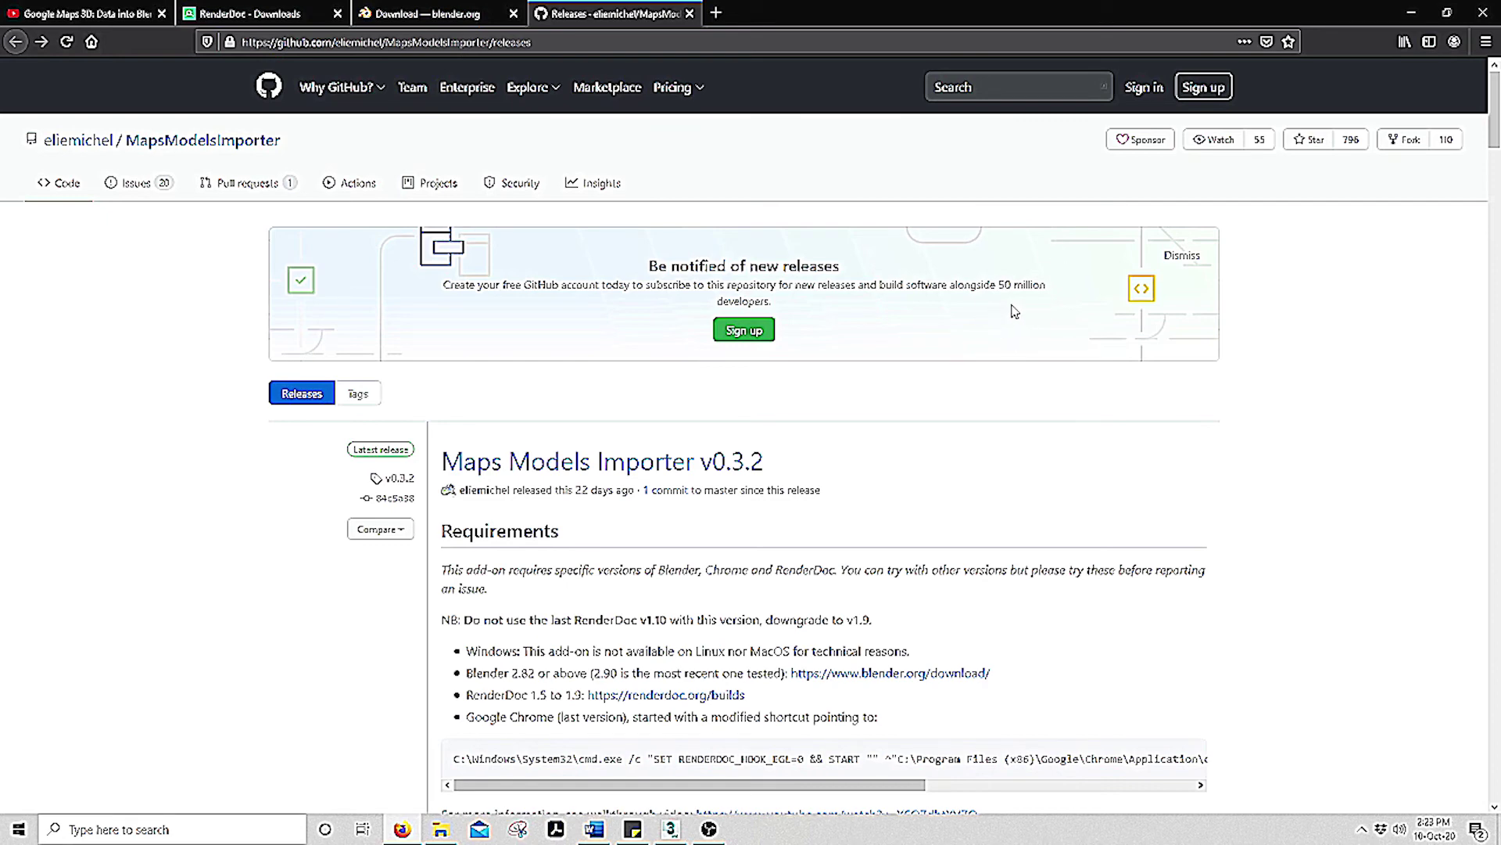
Scroll the Maps Models Importer v0.3.2 release page down to its Assets list showing the 11.8 MB zip
scroll(537, 642, "down", 3)
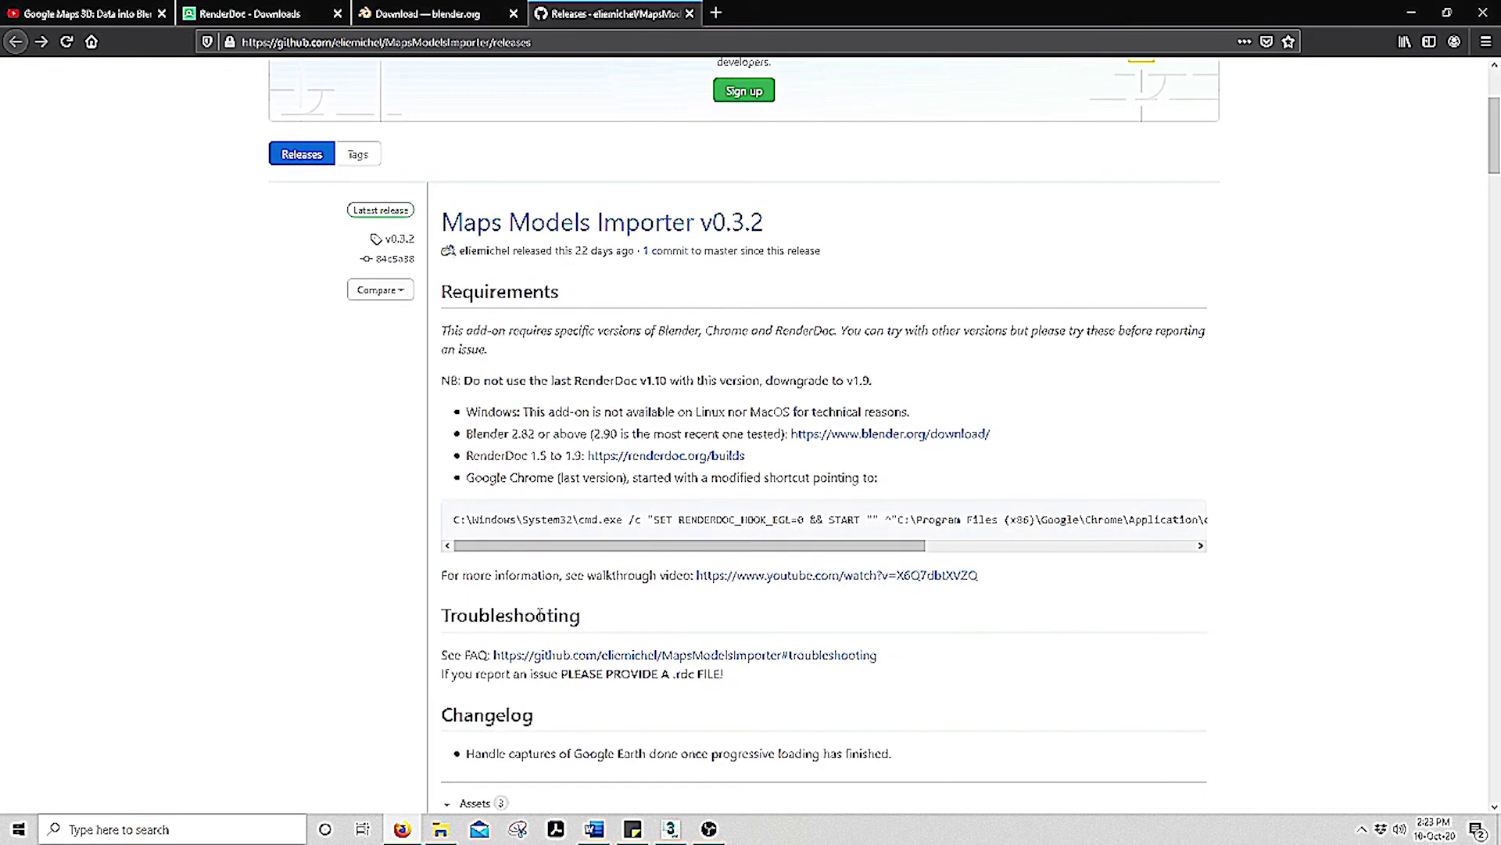
scroll(536, 643, "down", 2)
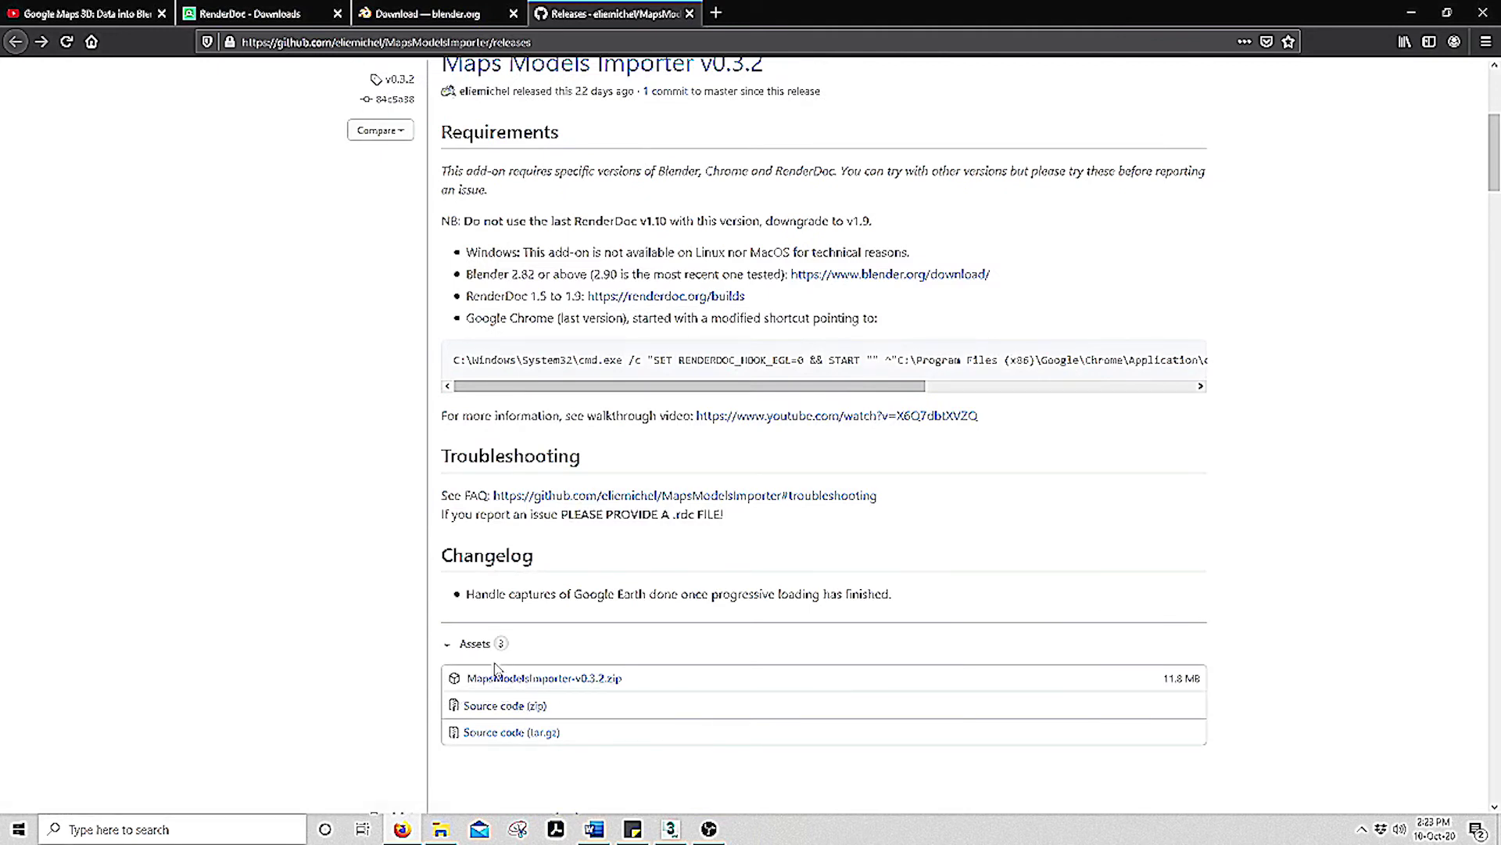
Switch to the RenderDoc downloads page and scroll to the All Stable Builds table, v1.10 to v1.0
left_click(248, 11)
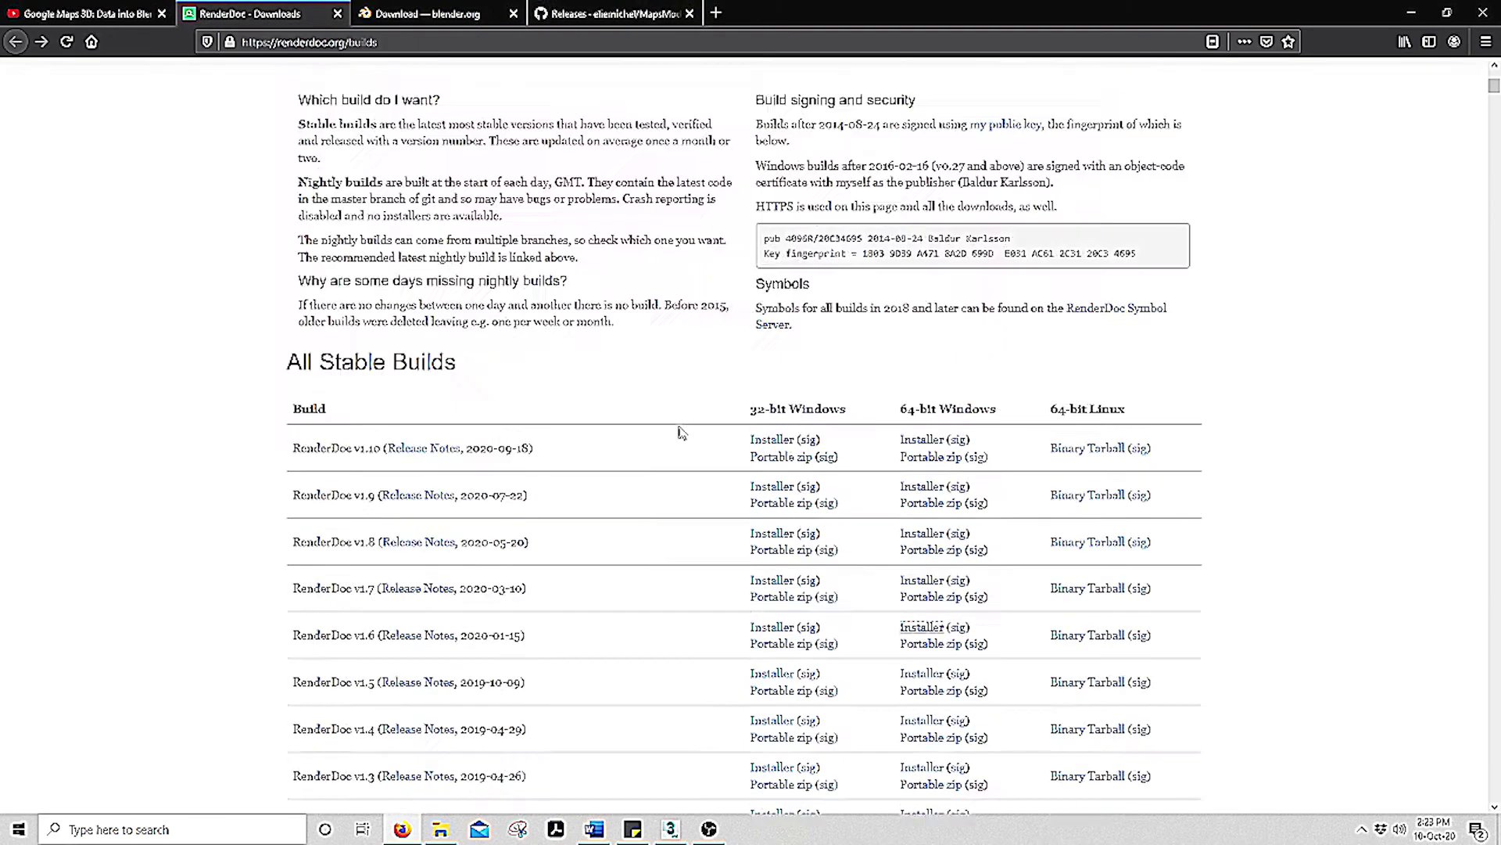
scroll(681, 430, "up", 5)
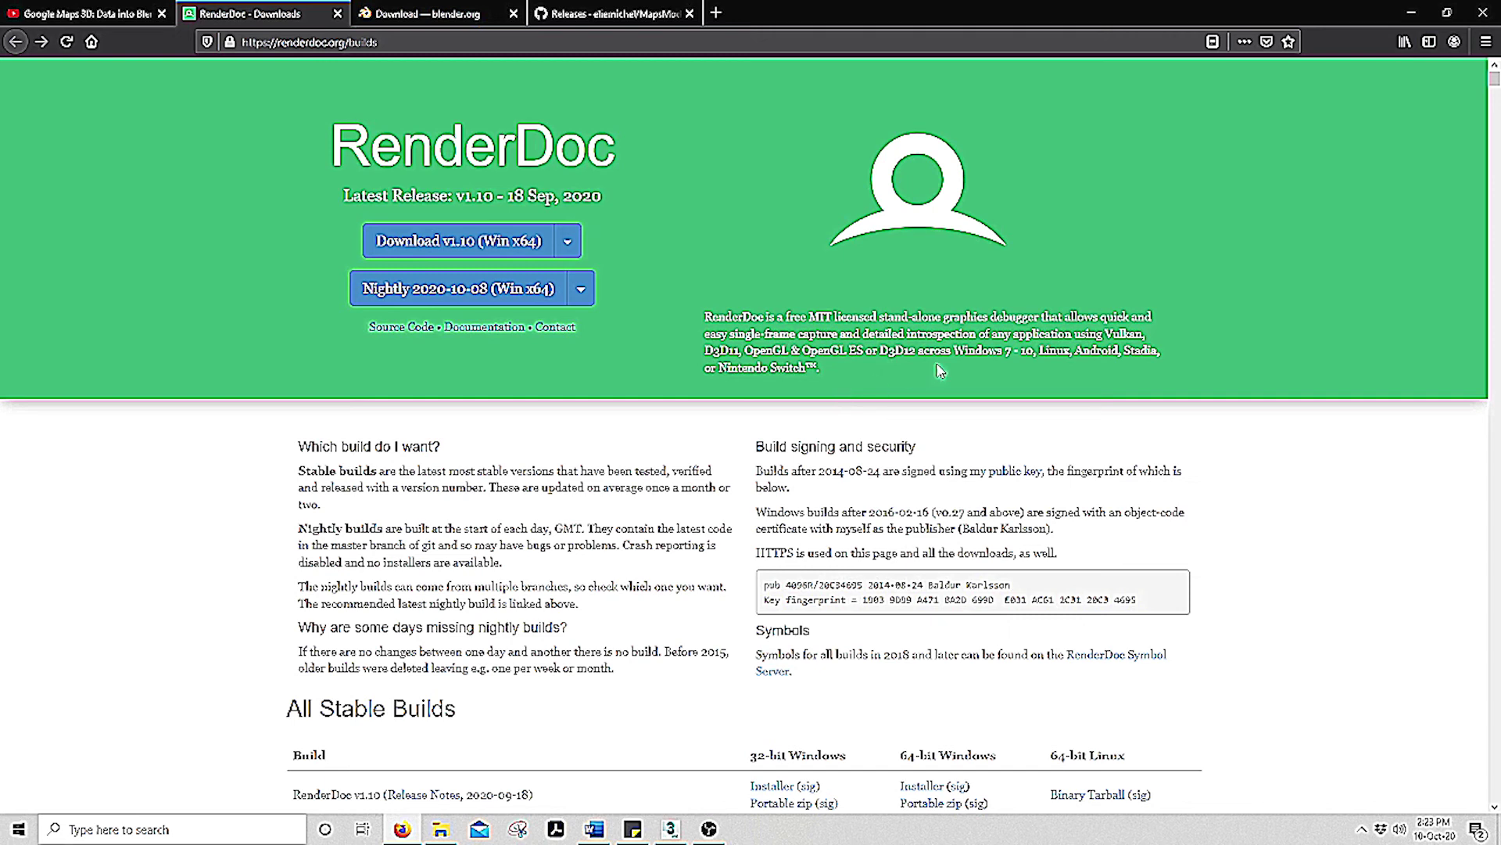
scroll(838, 394, "down", 6)
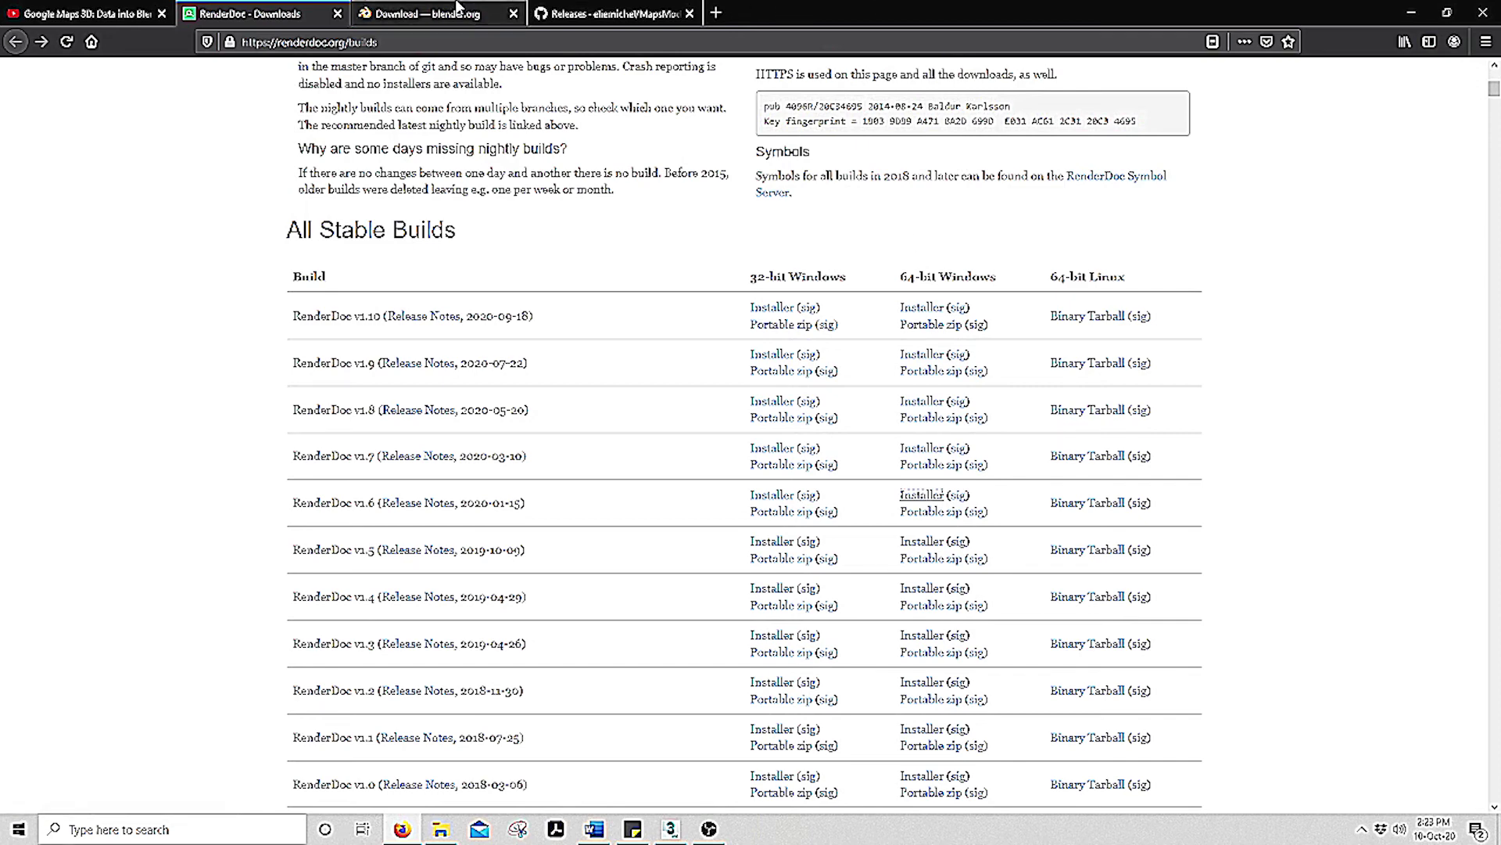
Switch to the blender.org download page offering the Blender 2.90.1 Windows installer
left_click(426, 14)
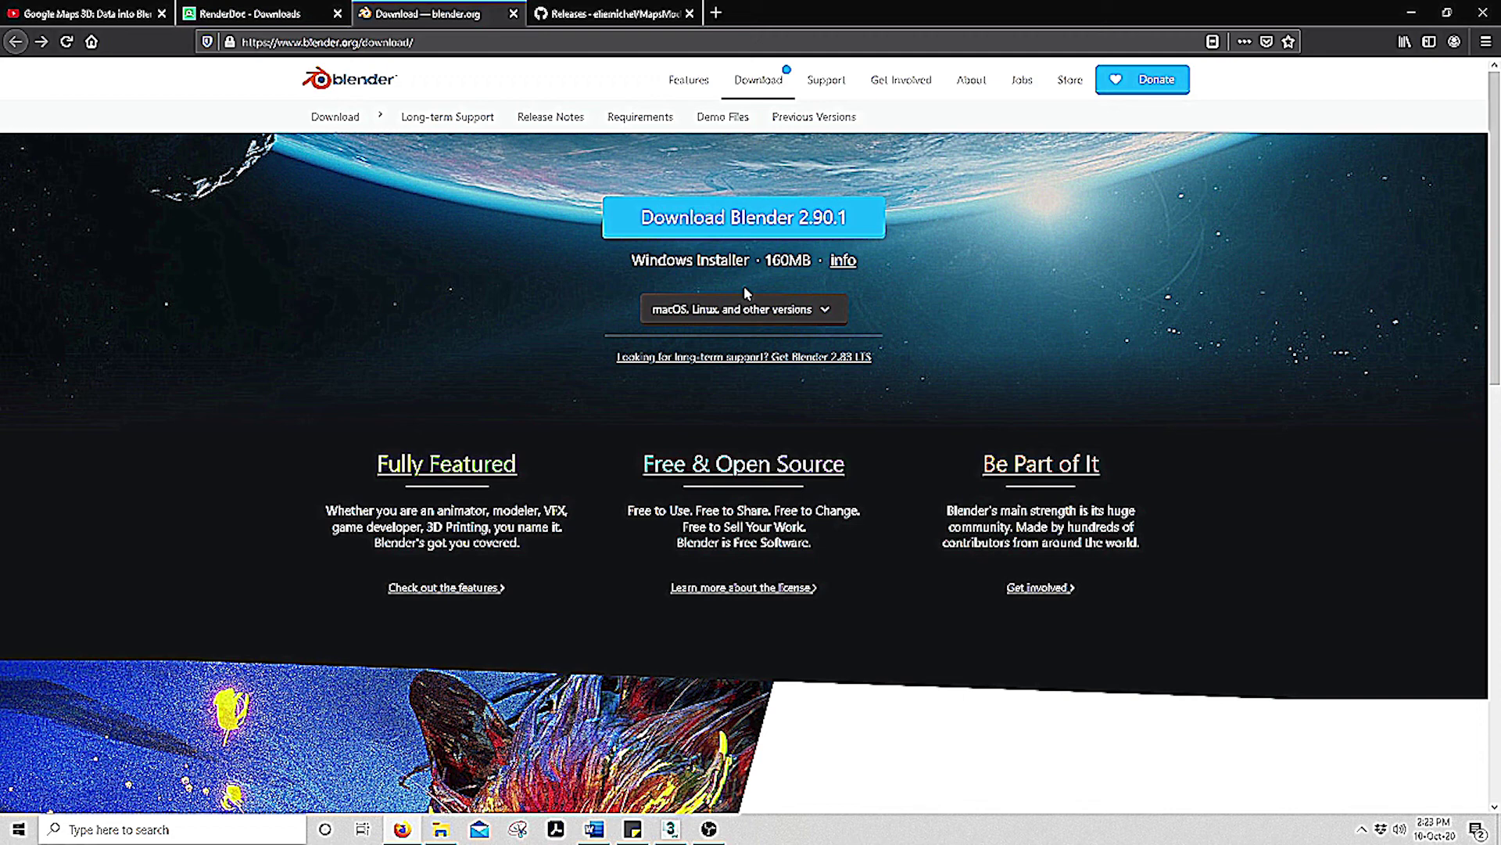
Launch Blender from Windows search and open Edit > Preferences on the Add-ons page
left_click(224, 835)
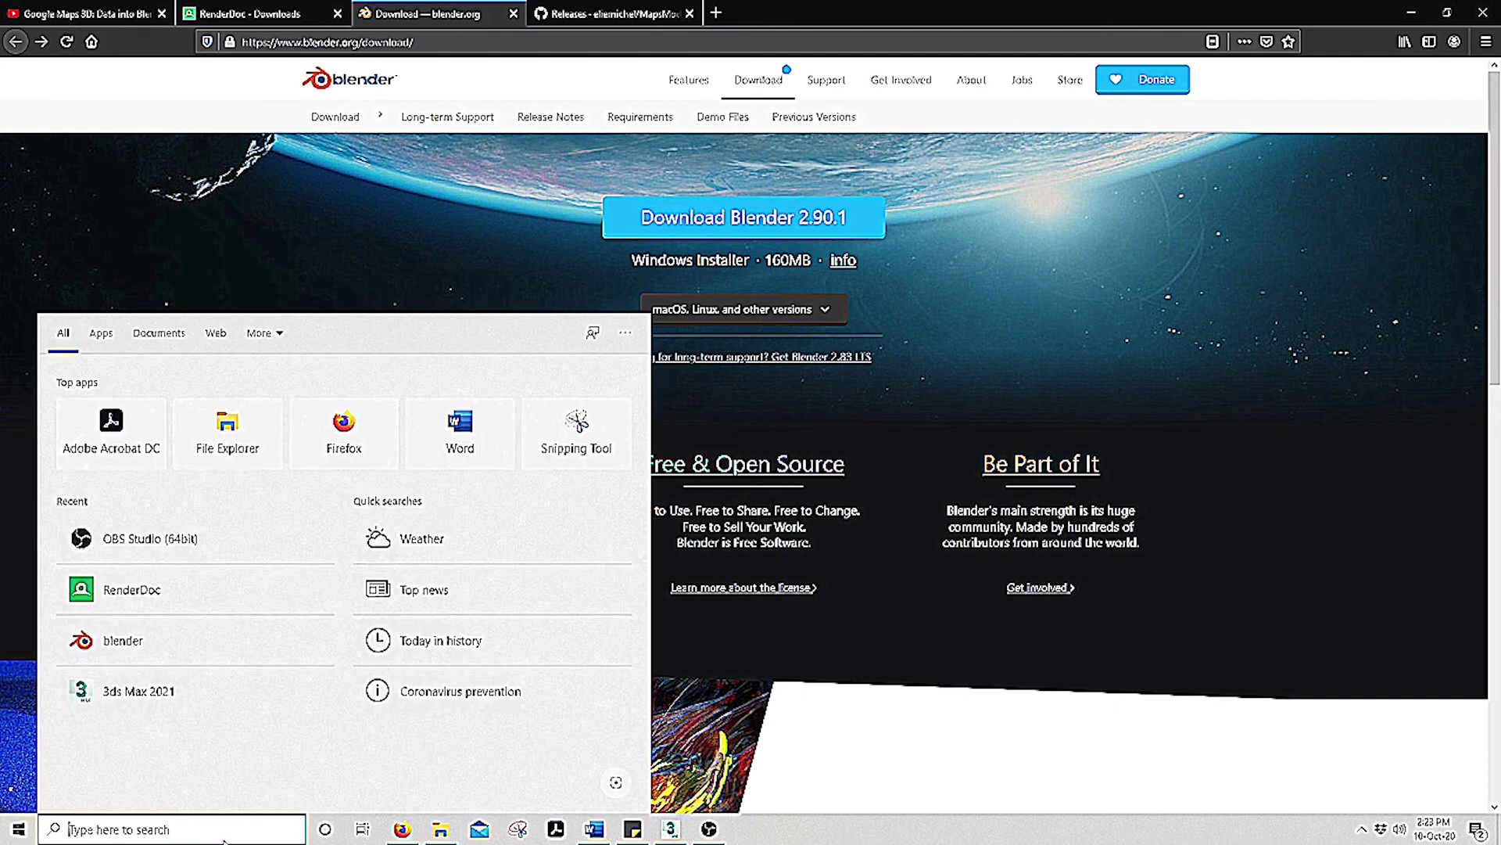
type("BLE")
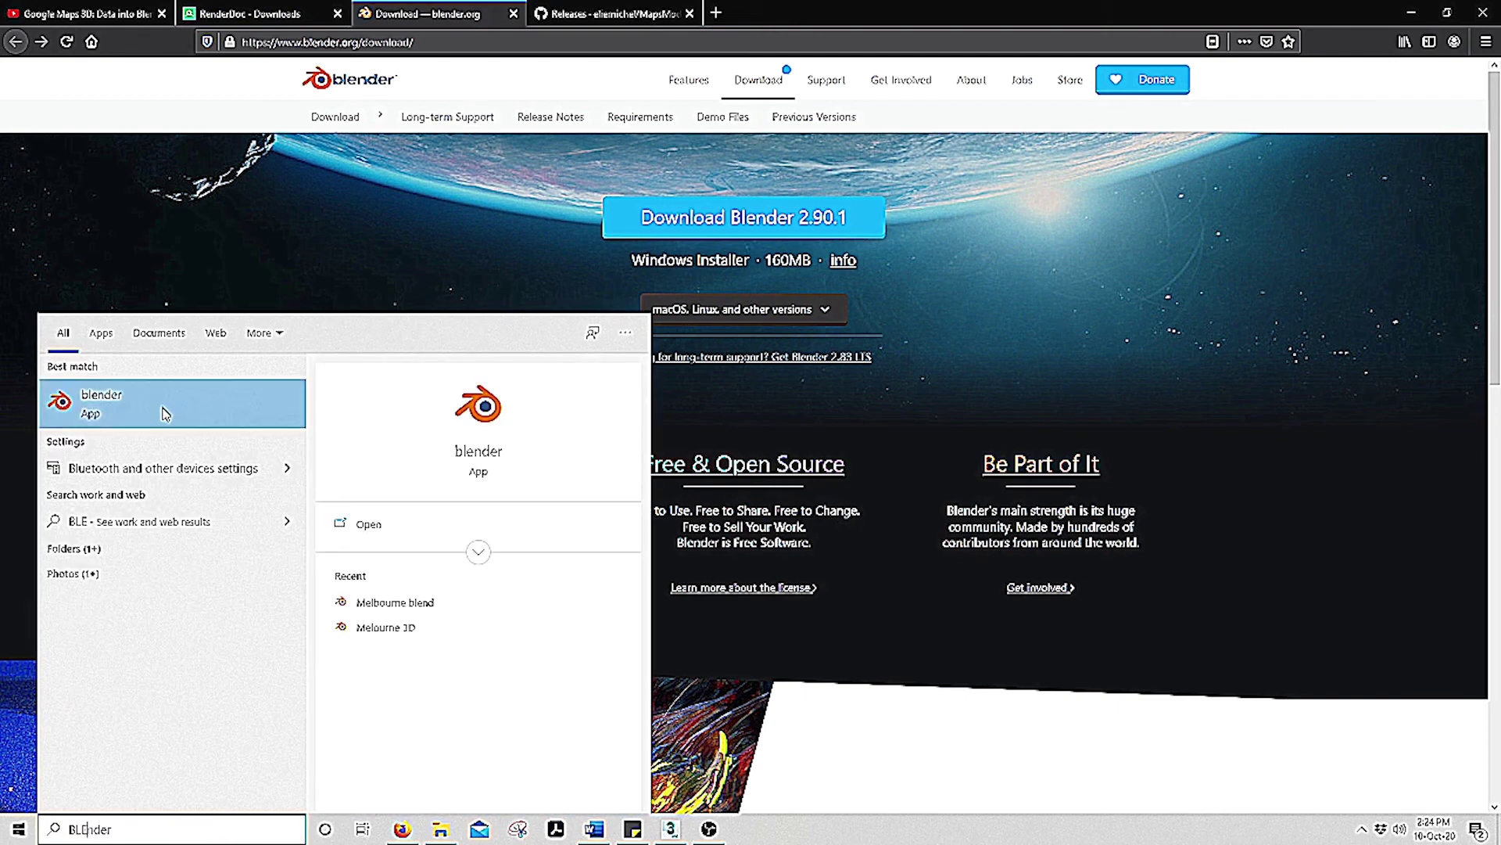
left_click(165, 413)
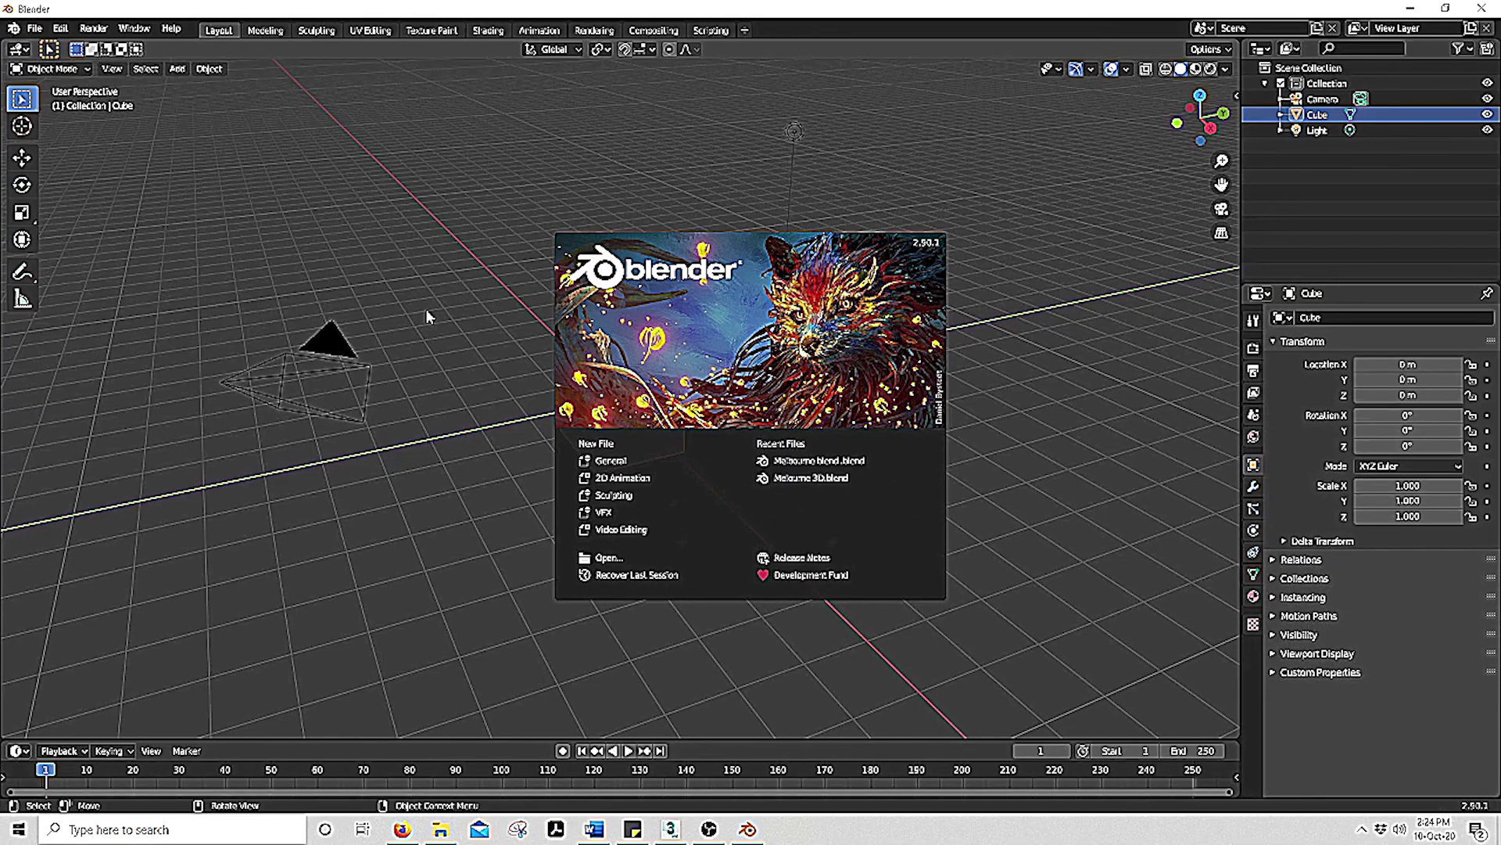
left_click(1024, 228)
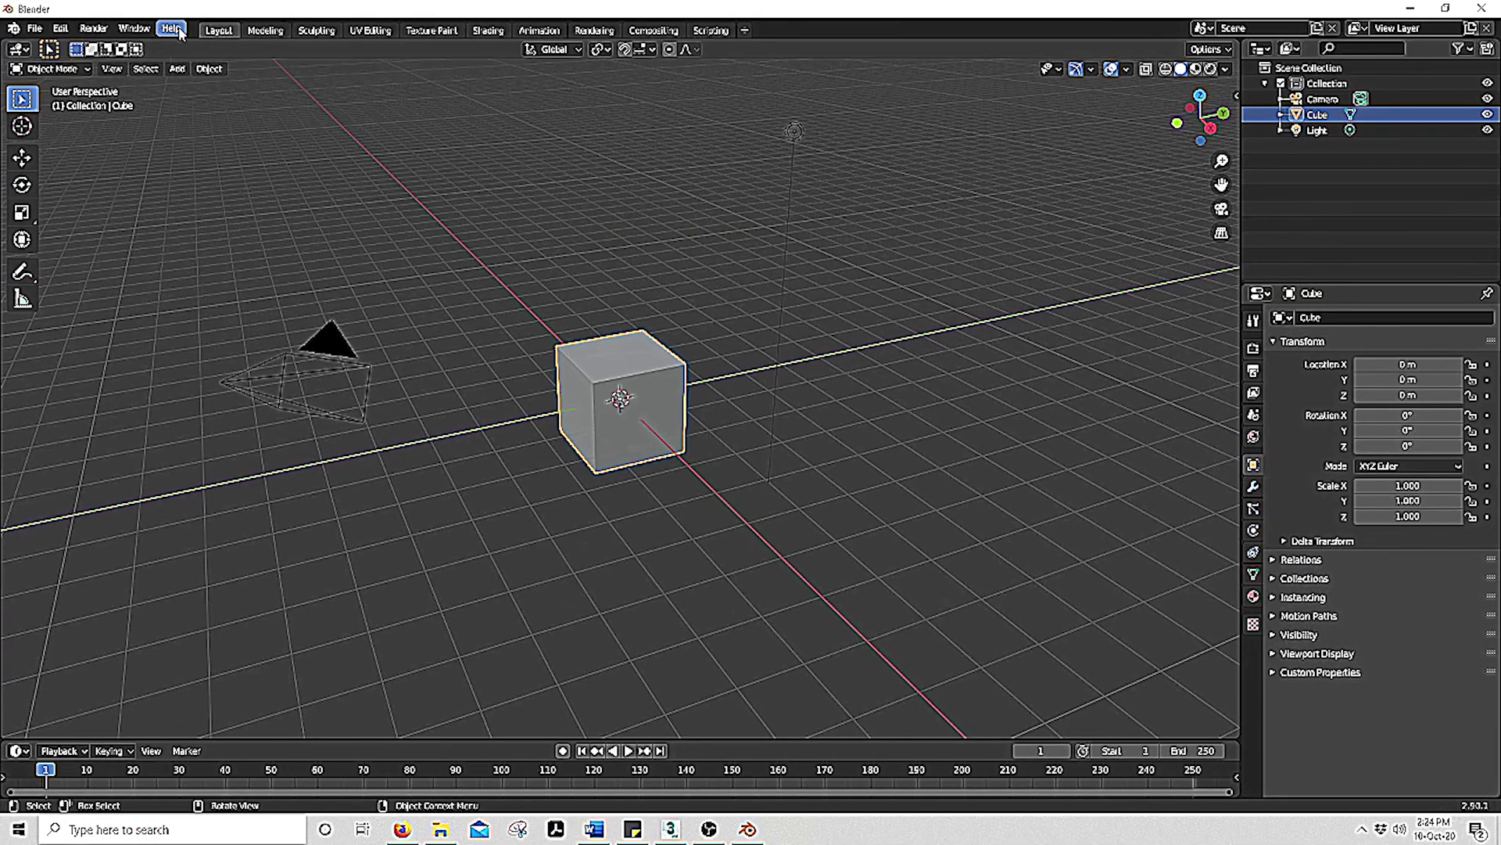
left_click(68, 32)
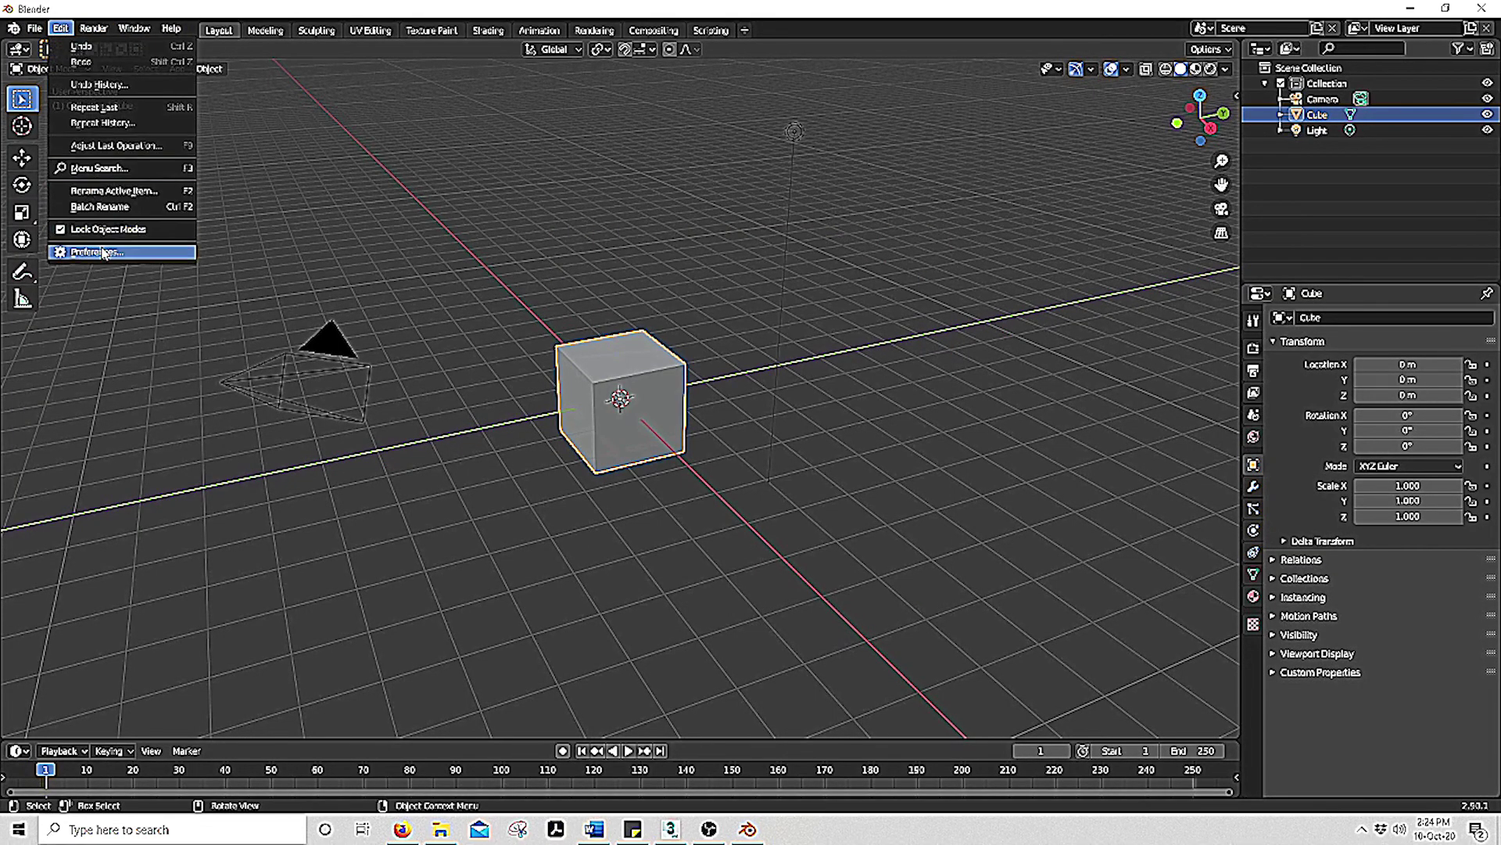
left_click(157, 252)
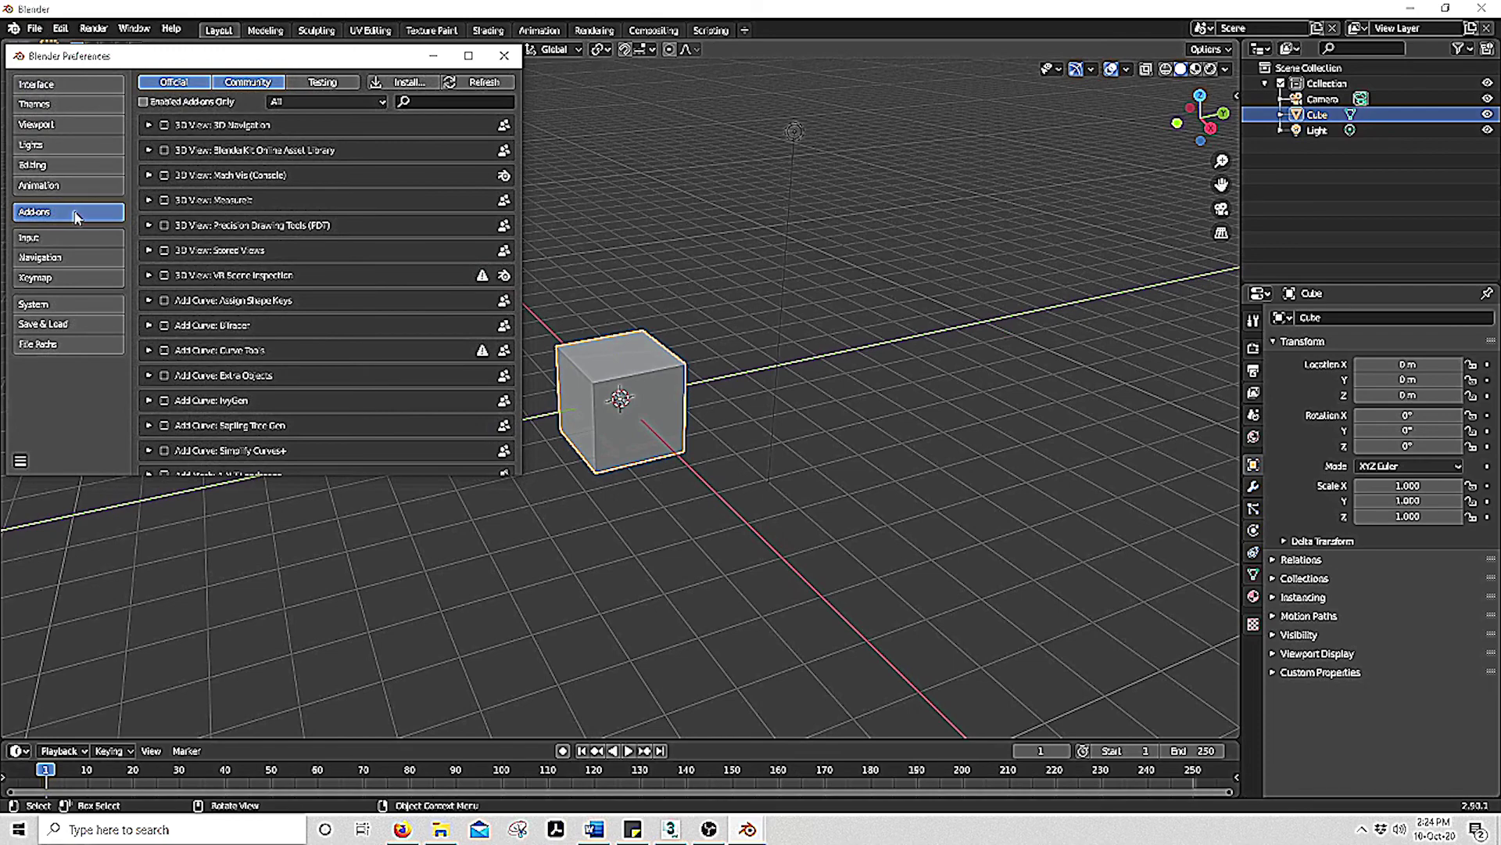
Start an add-on install and browse to E:\Programs\Maps Modeller containing MapsModelsImporter-v0.3.2.zip
left_click(415, 82)
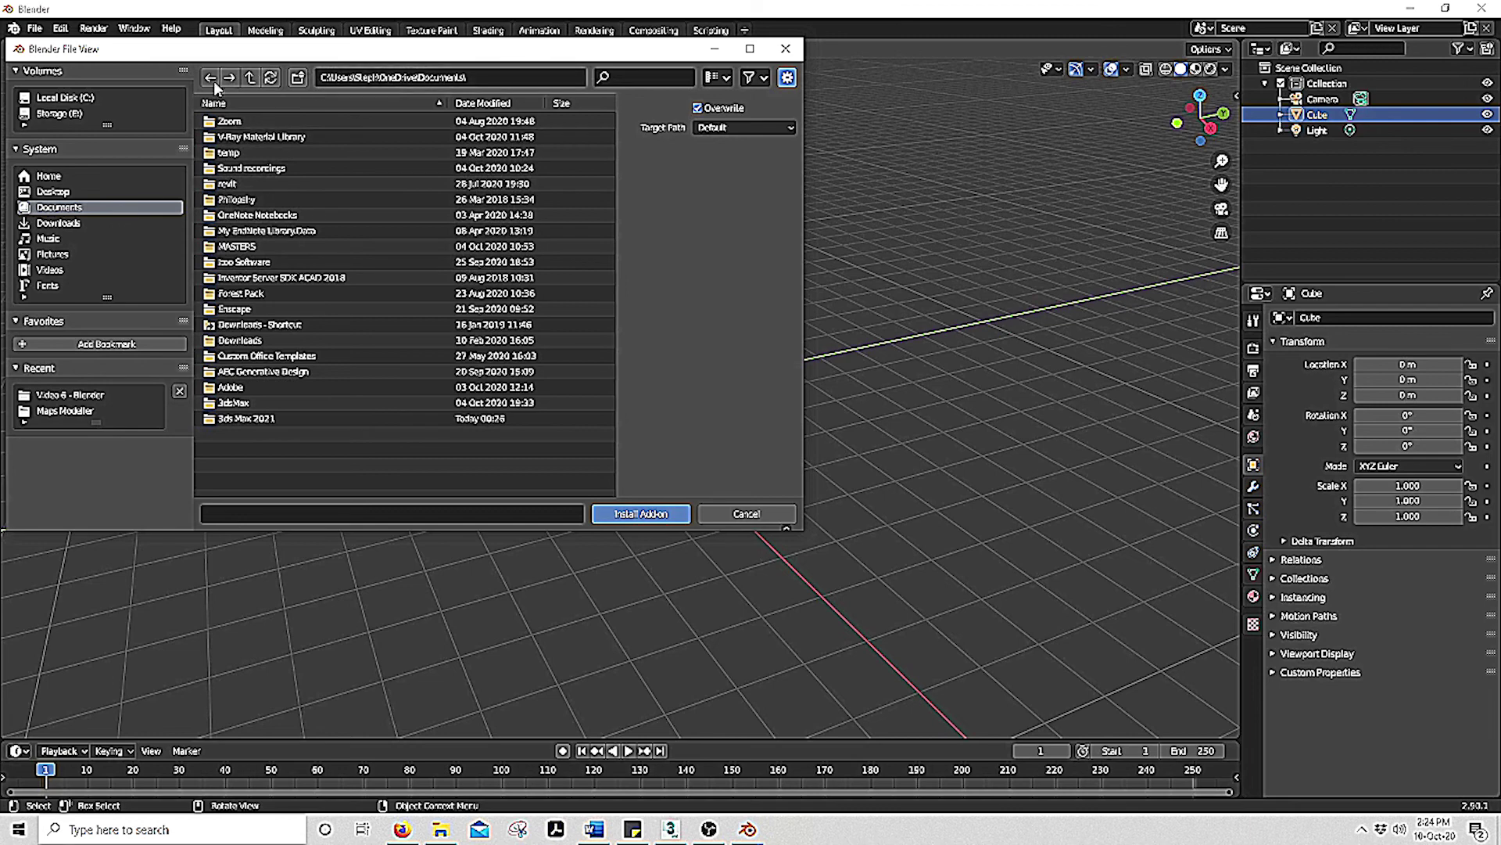
left_click(72, 99)
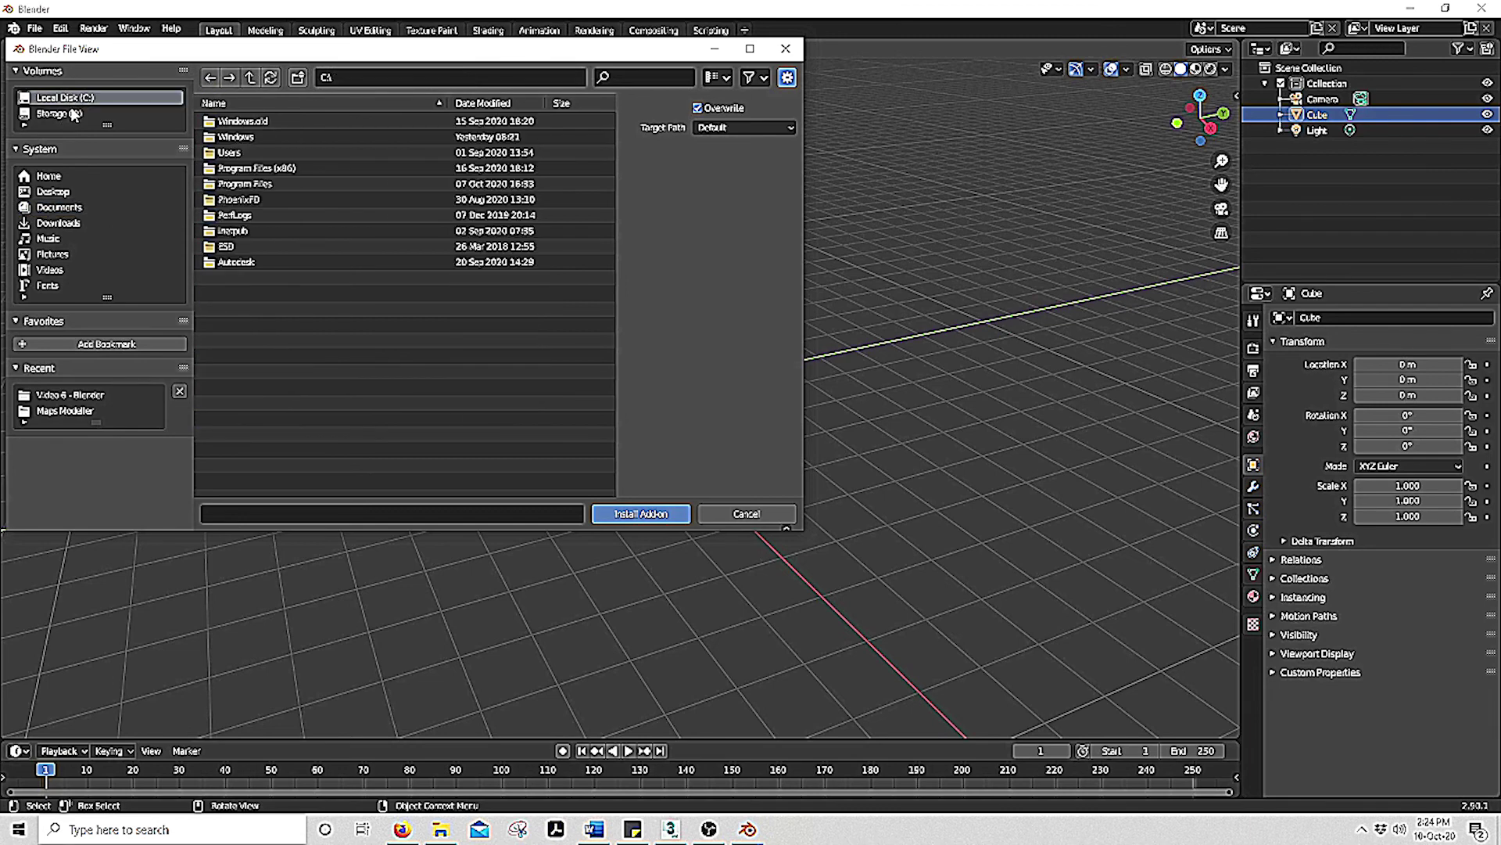
left_click(72, 115)
double_click(280, 244)
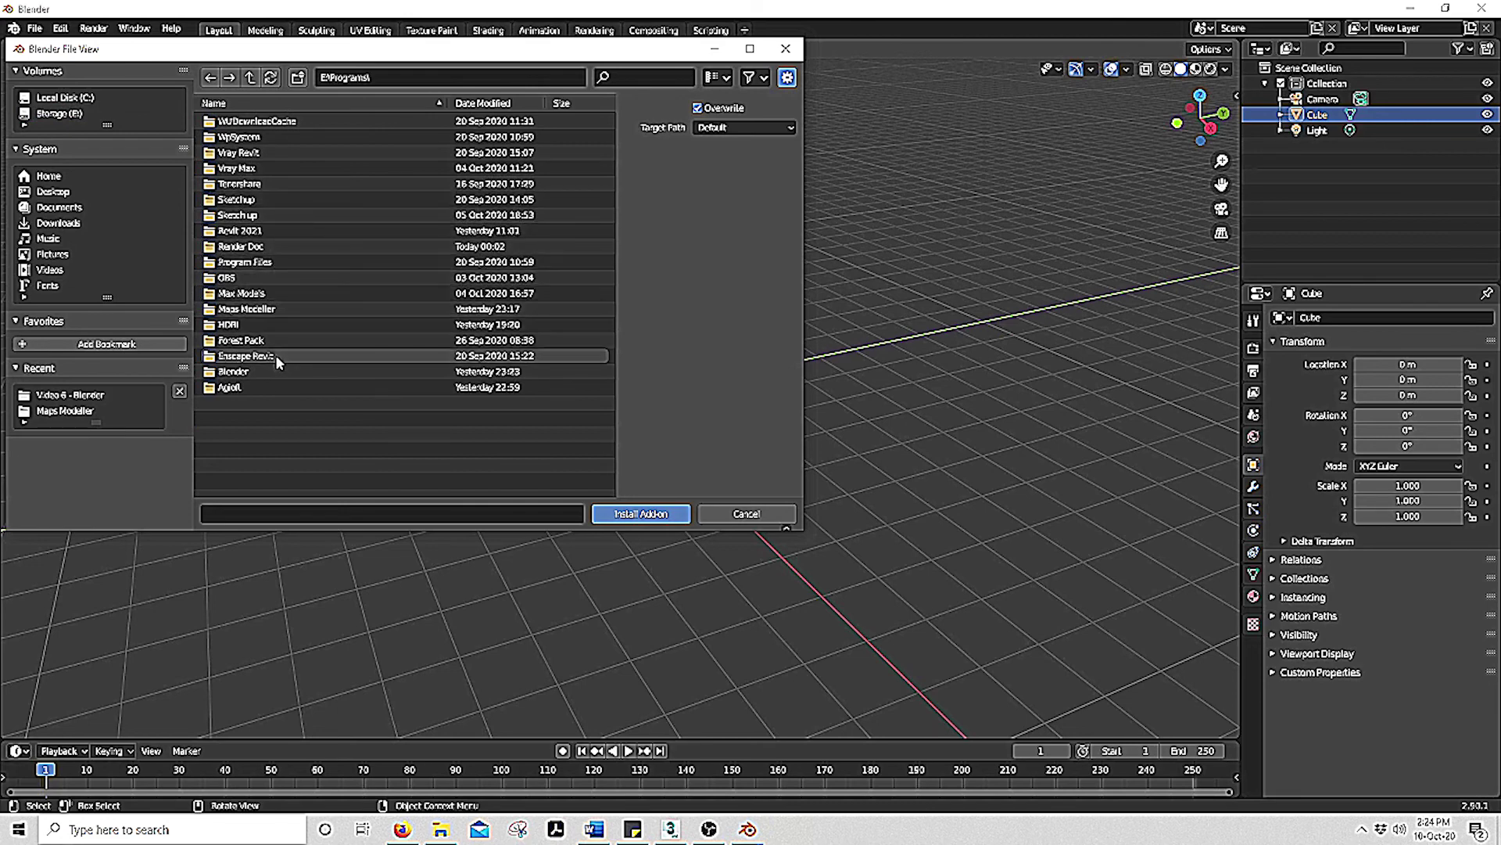
double_click(272, 290)
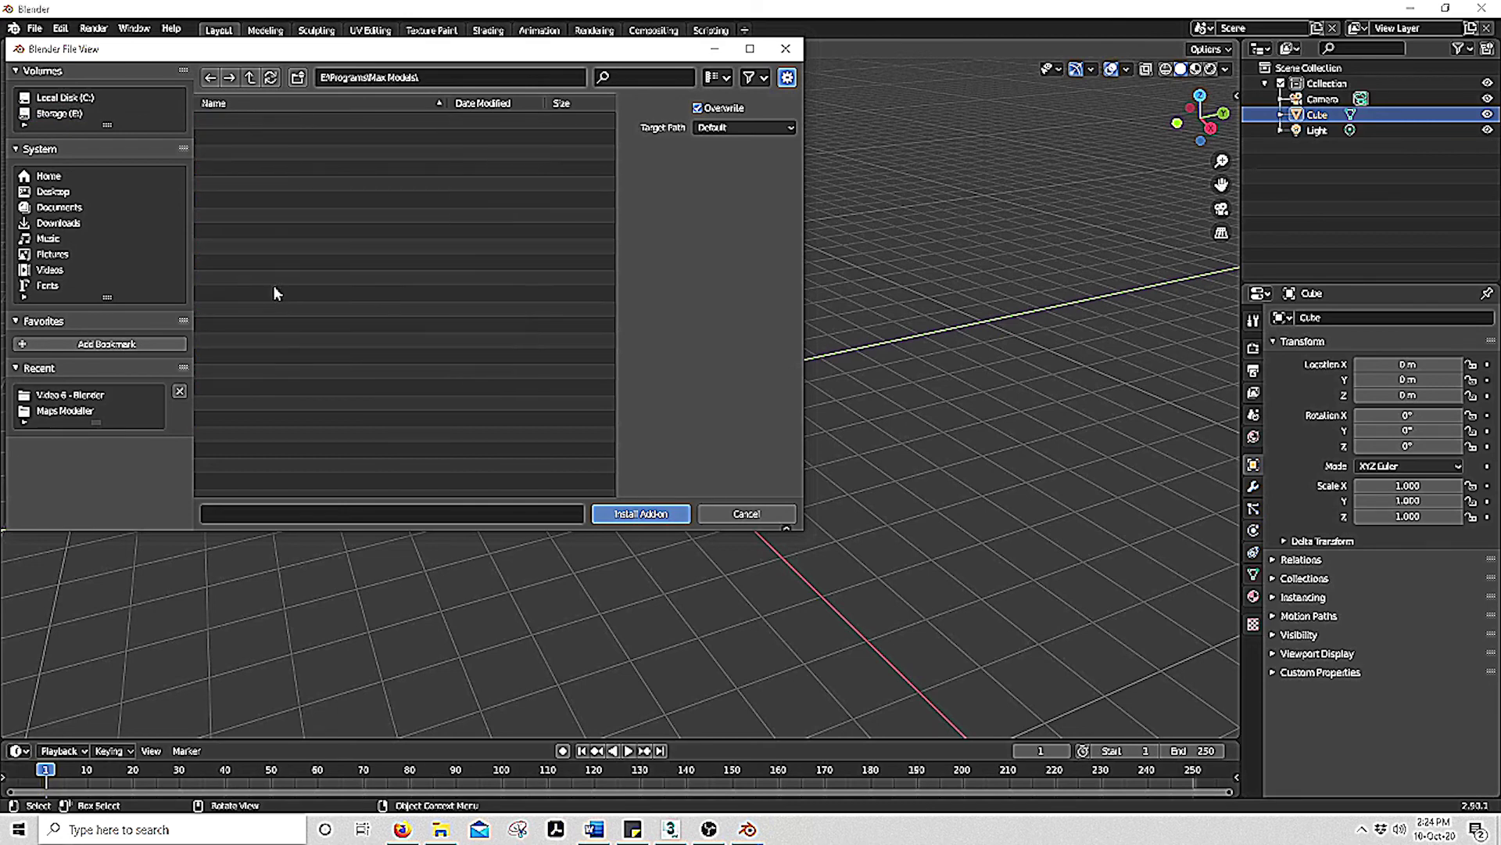
left_click(210, 77)
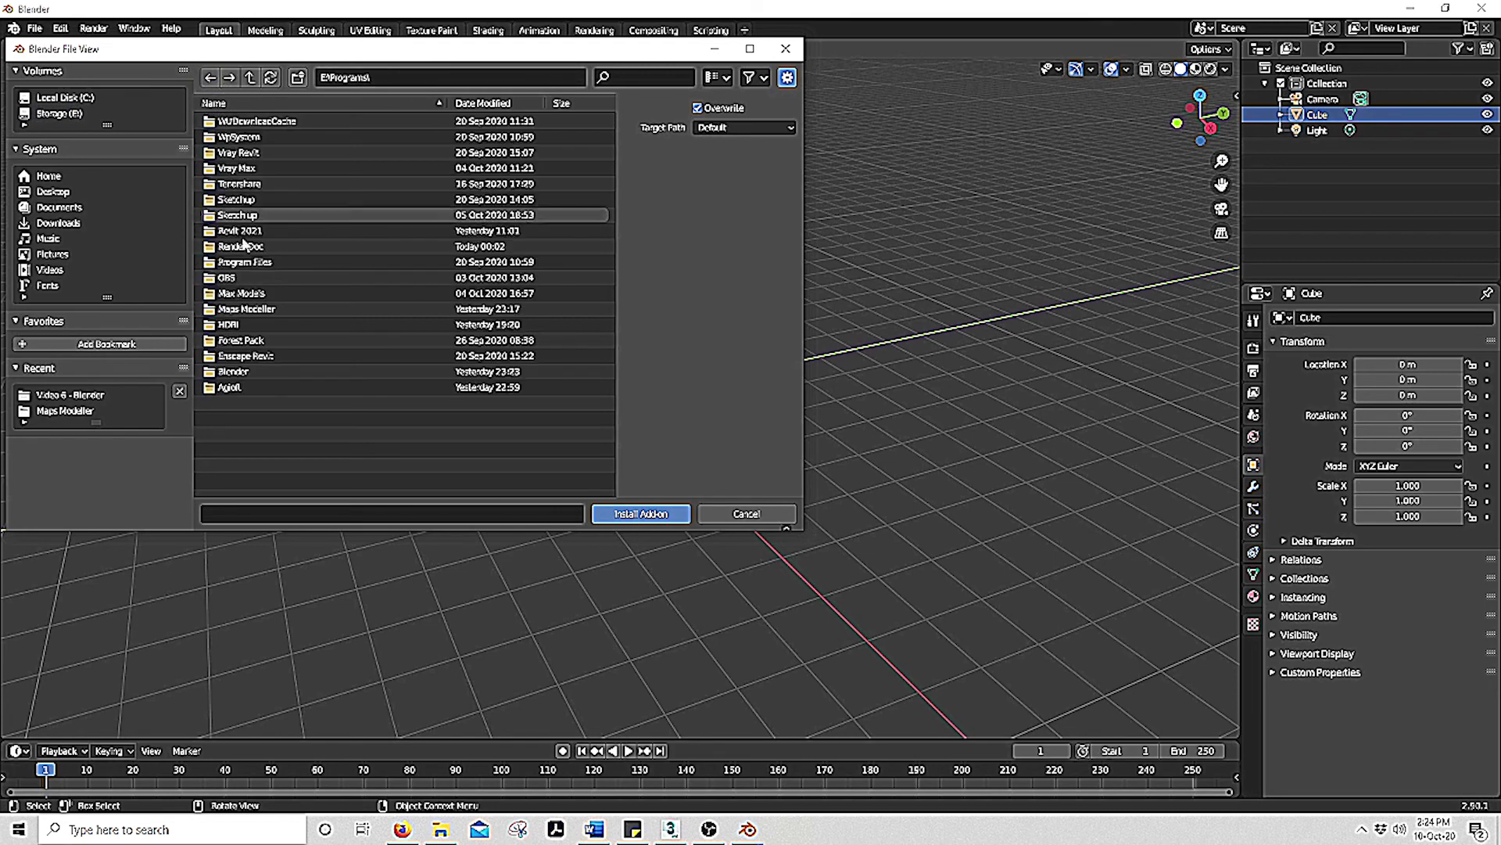
double_click(266, 308)
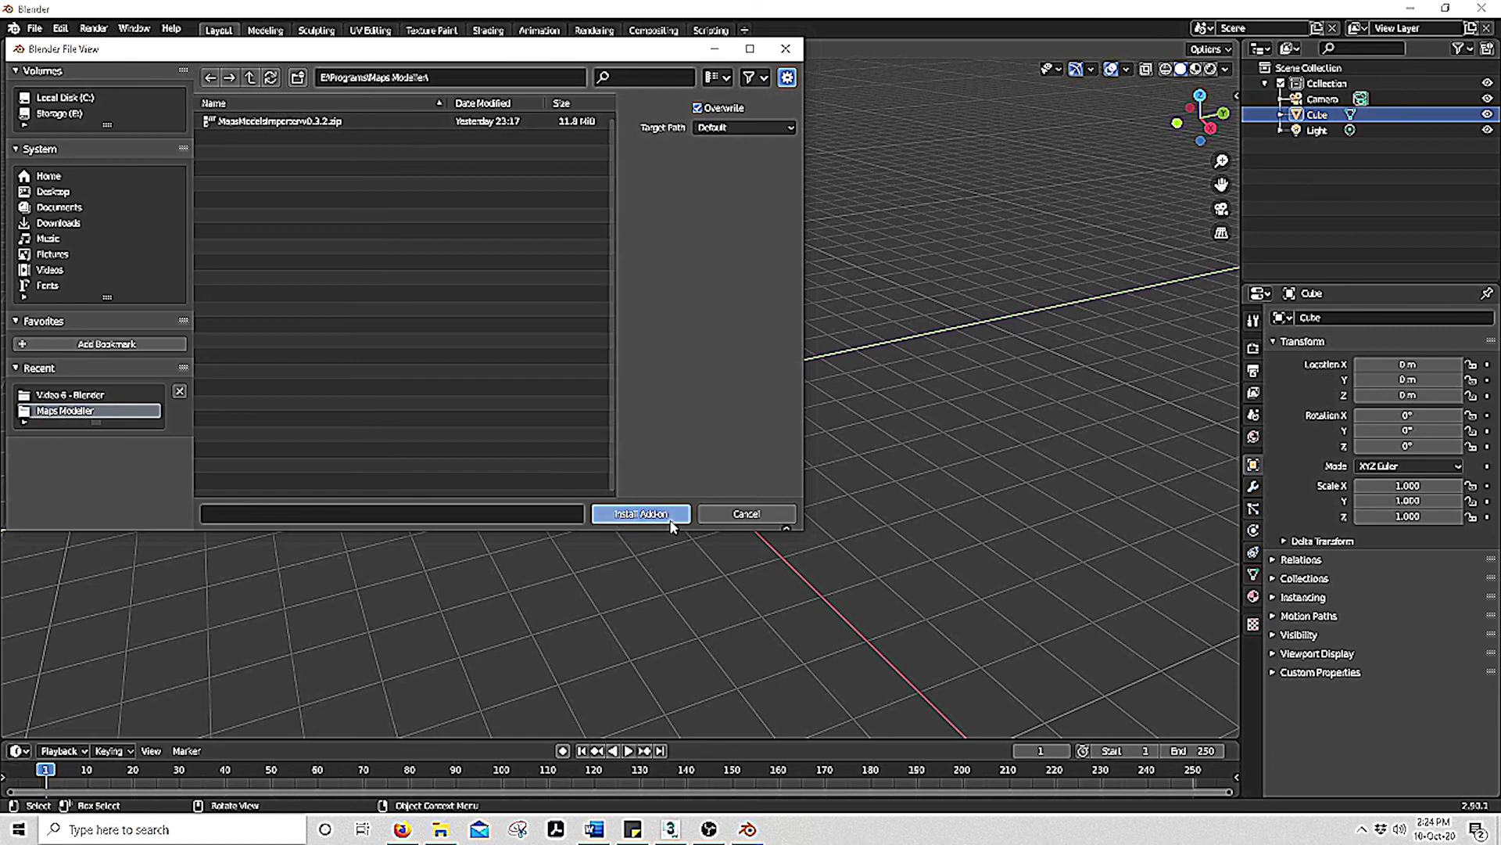
Install MapsModelsImporter-v0.3.2.zip and scroll to find Import-Export: Maps Models Importer enabled
left_click(641, 514)
scroll(279, 278, "down", 3)
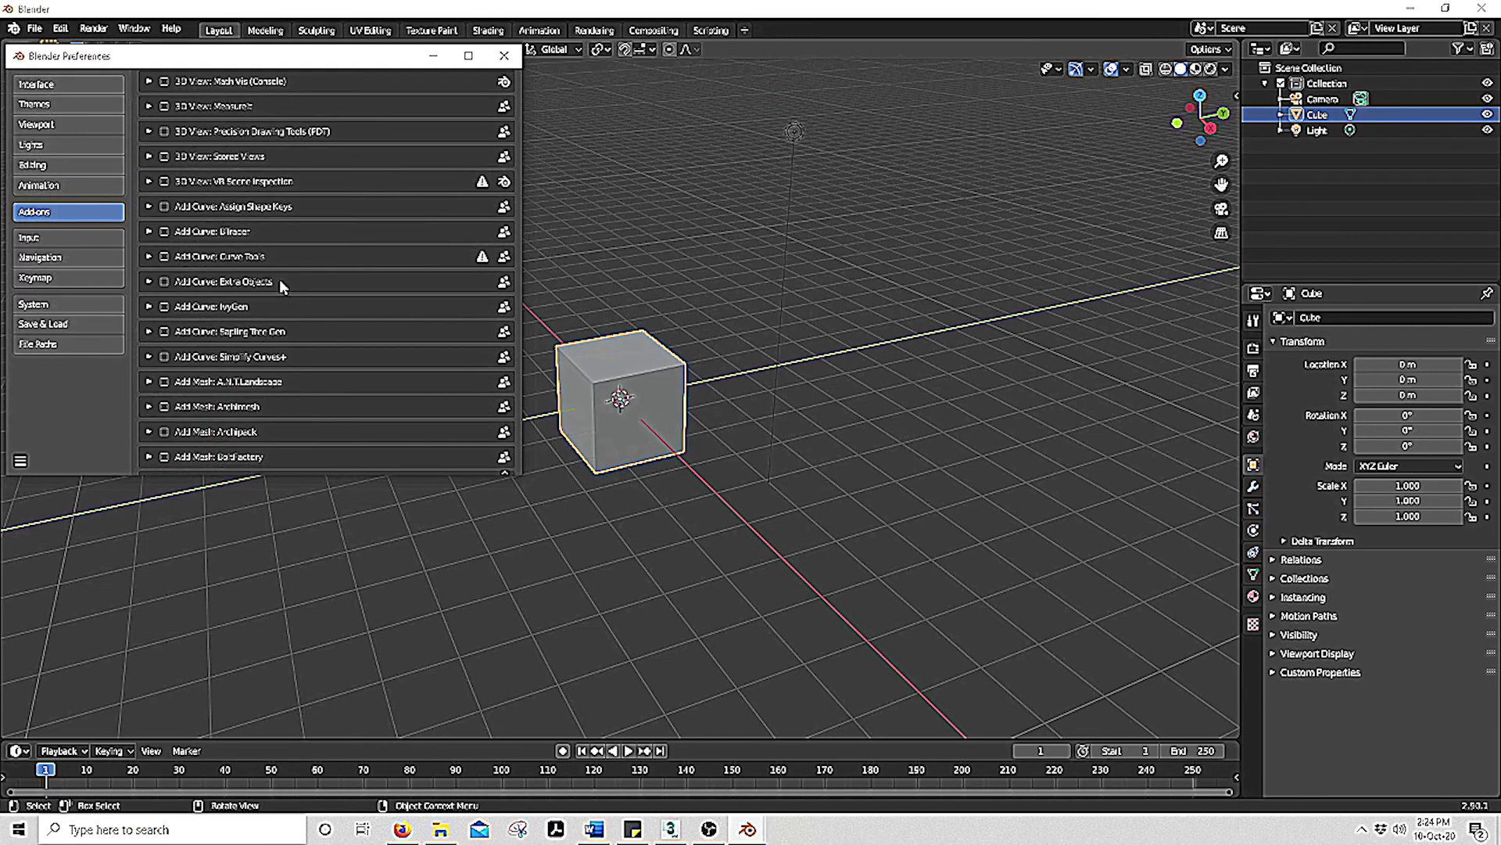
scroll(280, 278, "down", 10)
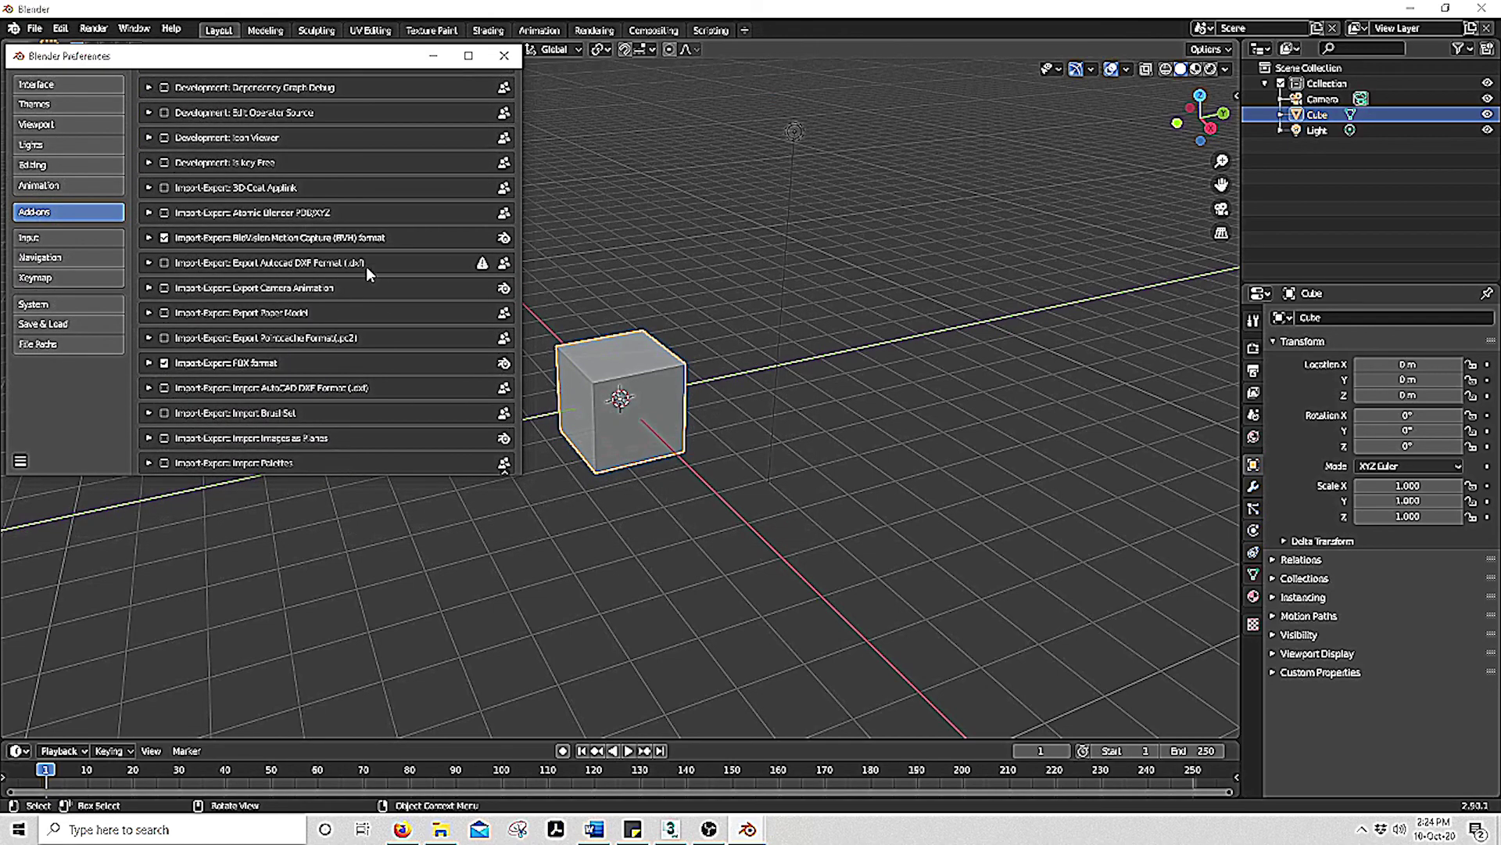
scroll(342, 356, "down", 6)
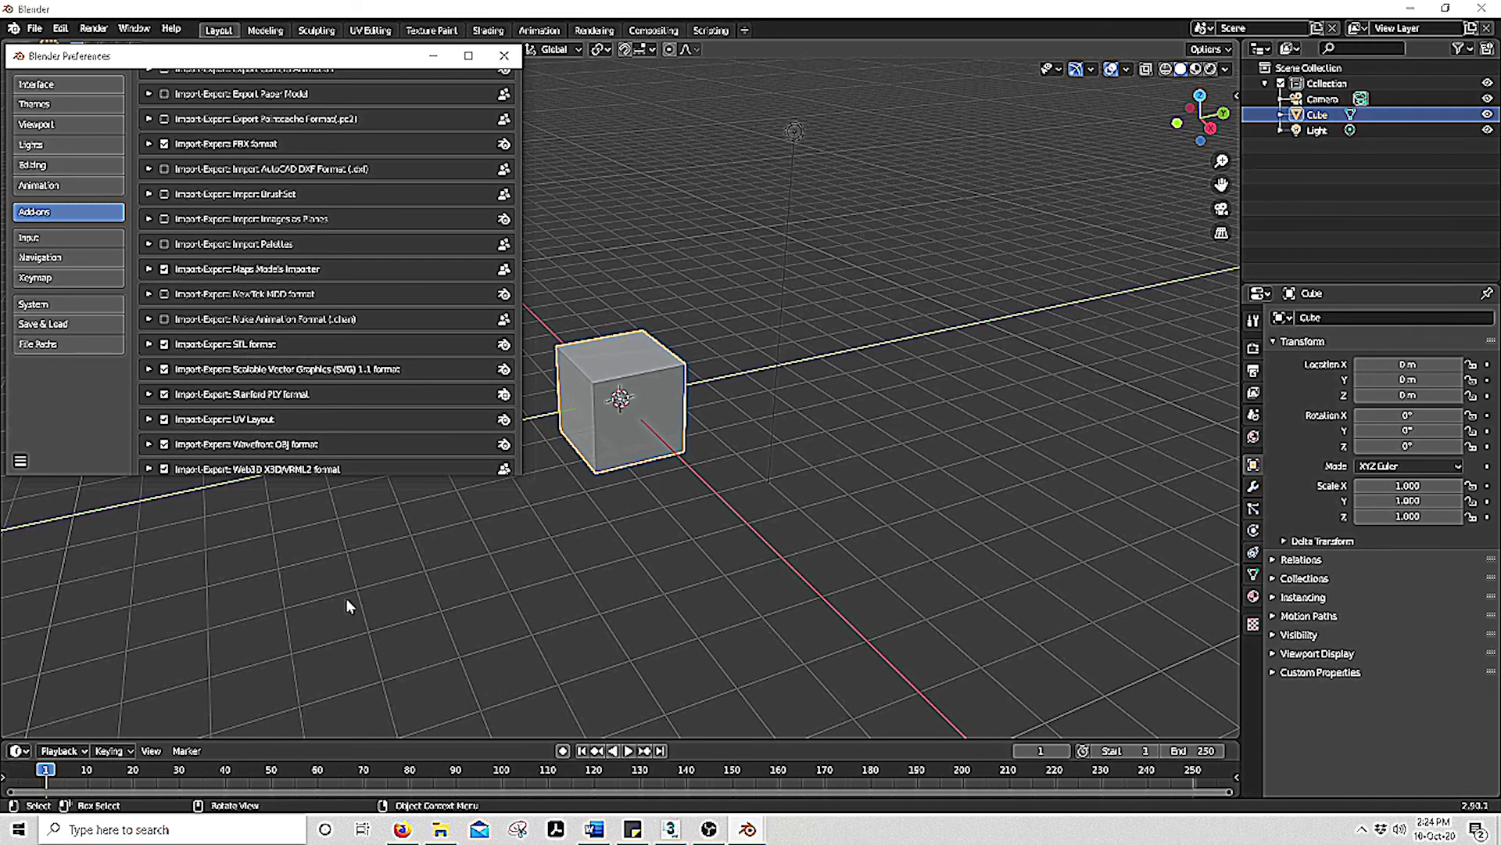
Find Google Chrome via Windows search and open its shortcut's file location
left_click(159, 832)
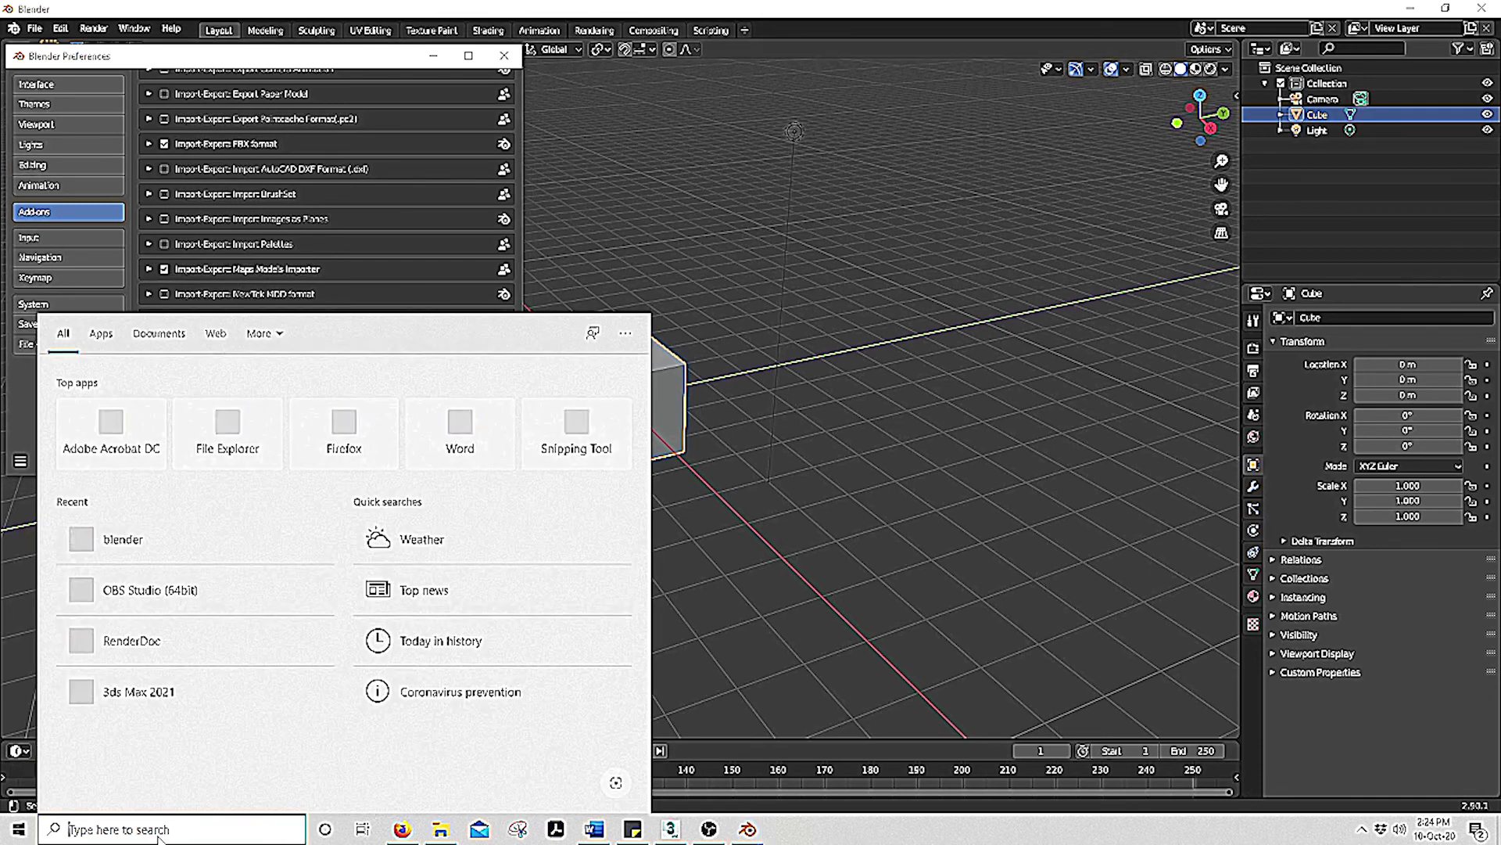
type("CHR")
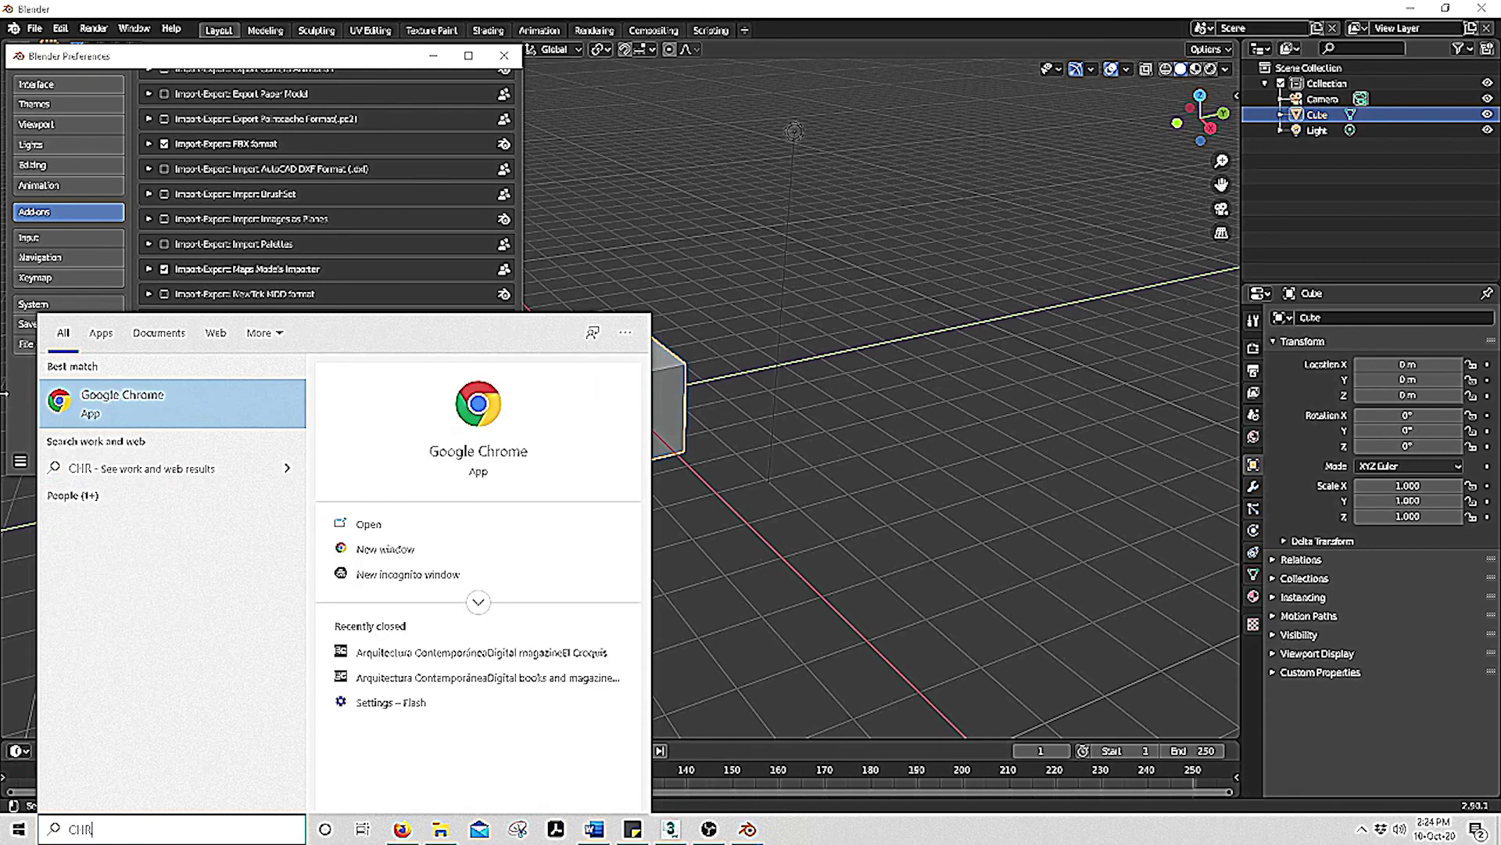
right_click(185, 399)
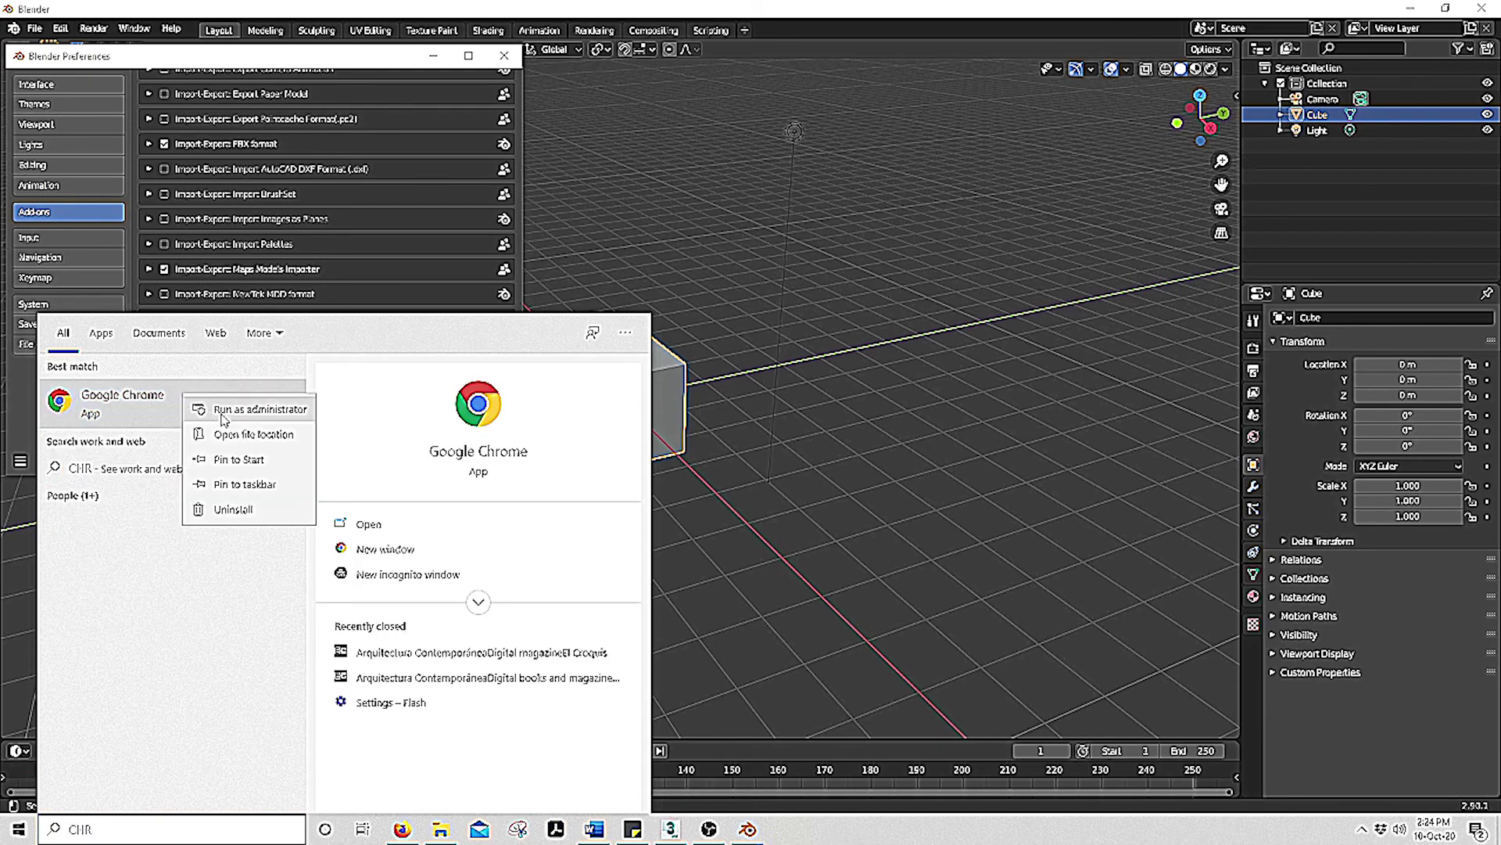
left_click(250, 434)
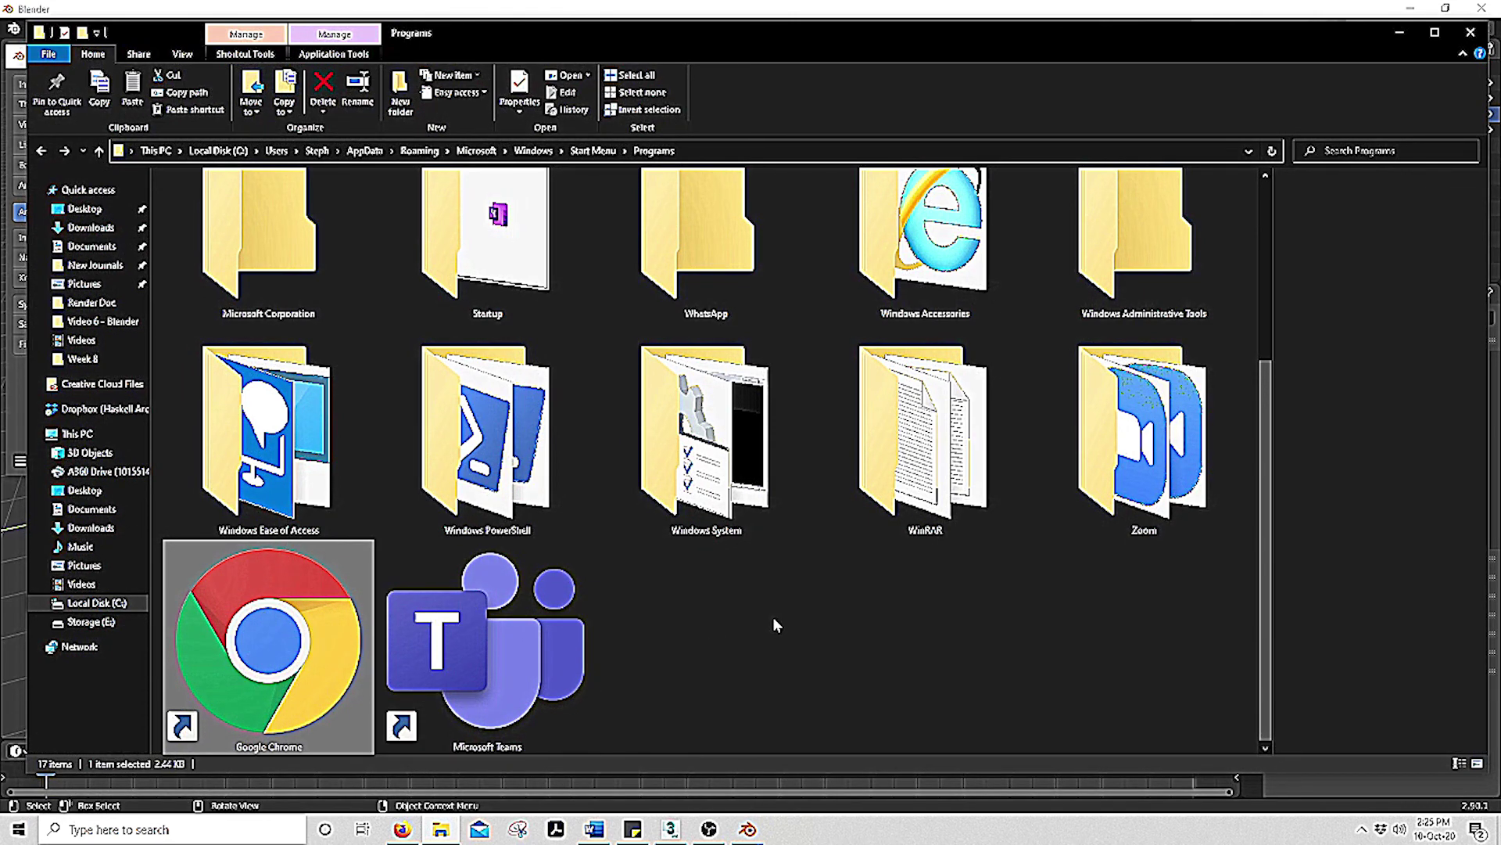
Send the Google Chrome shortcut to the desktop as a new shortcut
right_click(268, 636)
mouse_move(469, 497)
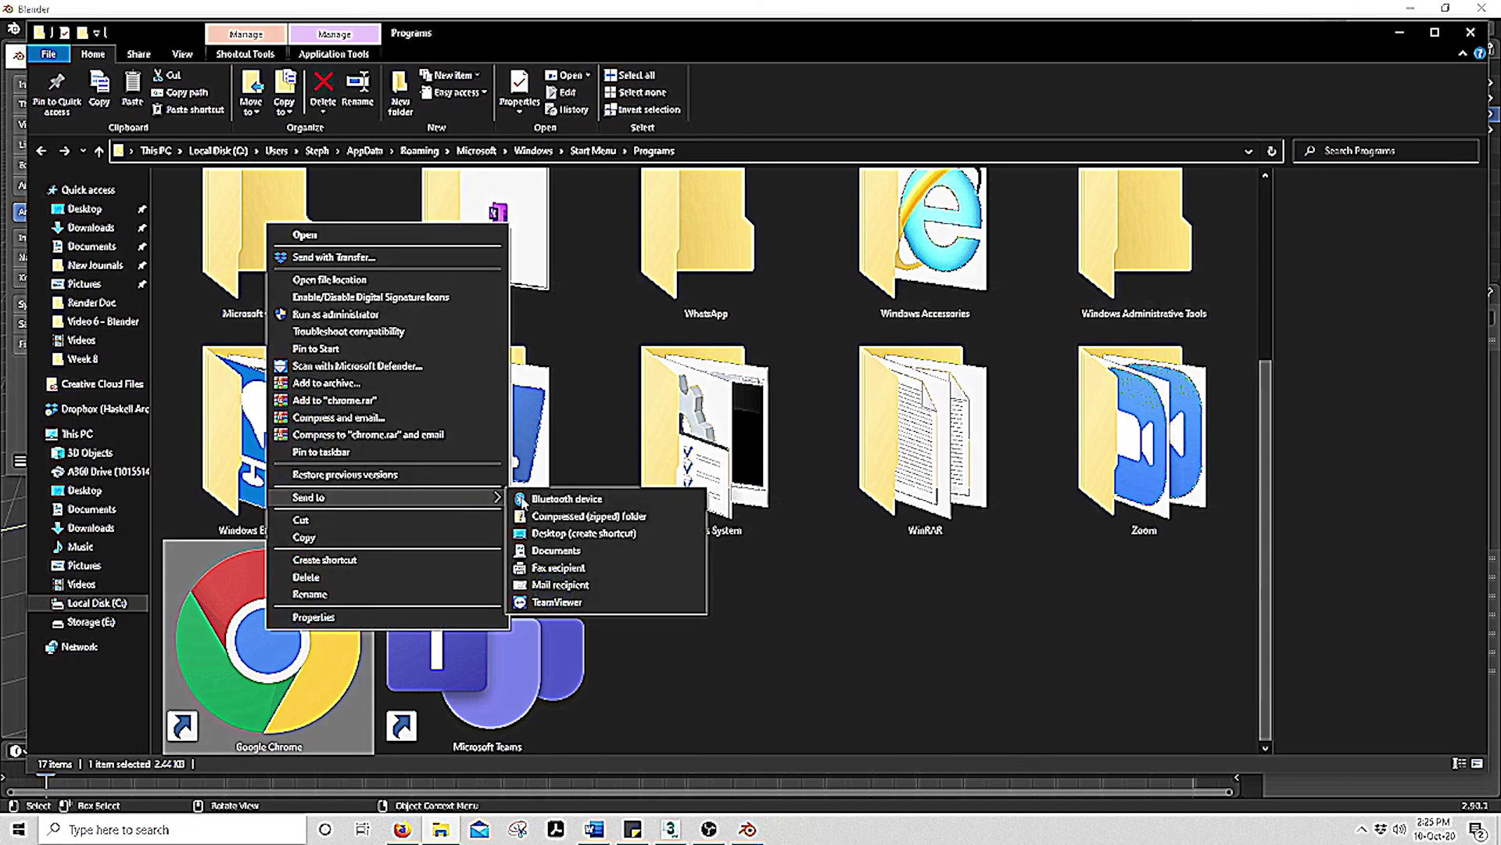
left_click(625, 532)
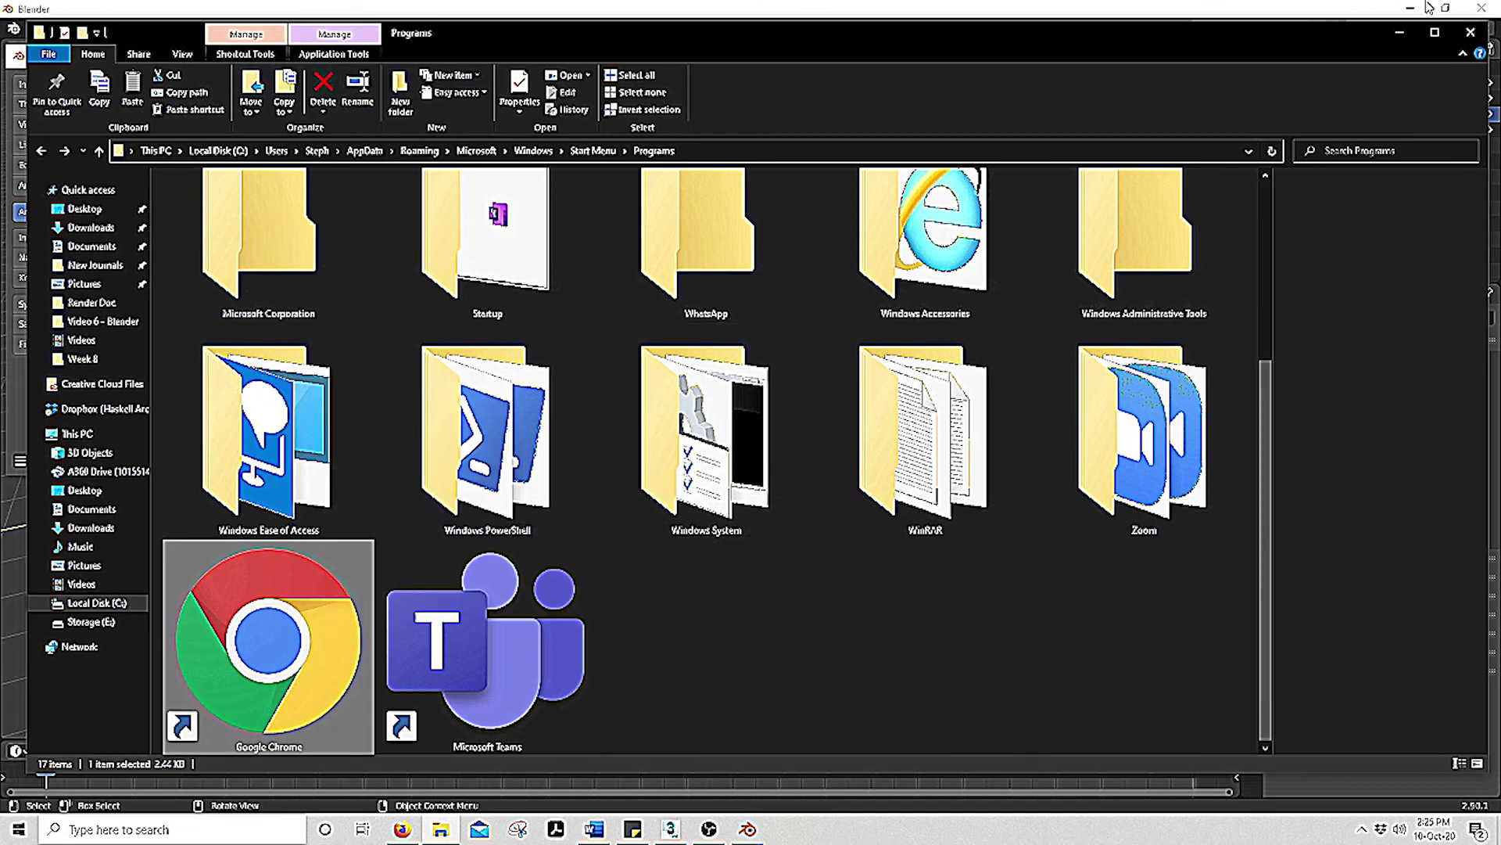
Minimise File Explorer, Blender and Firefox, closing Firefox's Library, to reveal the desktop
left_click(1400, 32)
left_click(1400, 14)
left_click(503, 54)
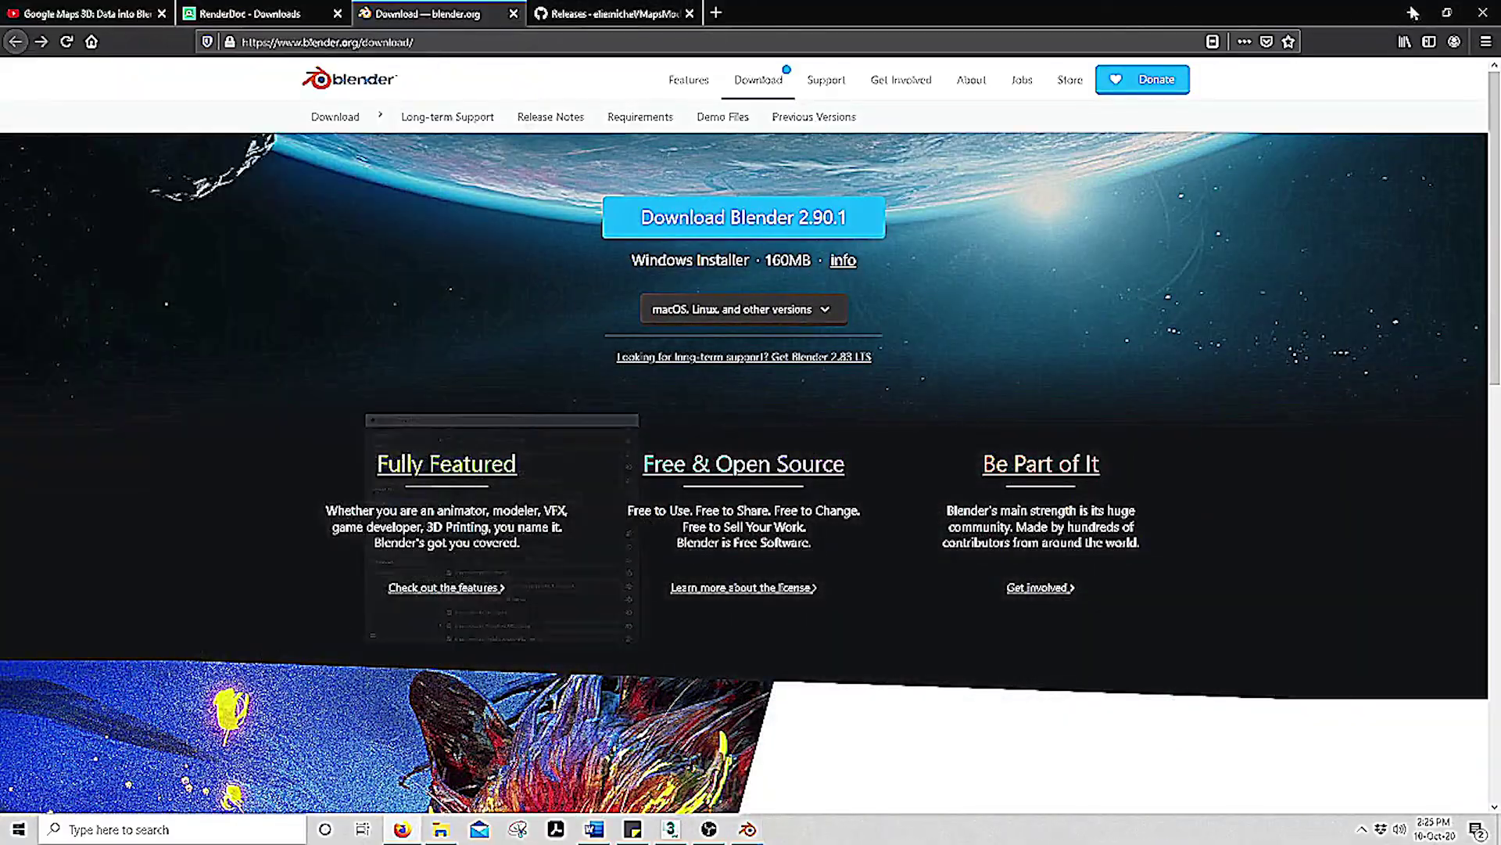
left_click(1411, 15)
Open the Google Chrome desktop shortcut's Properties and select its Target path
left_click(548, 282)
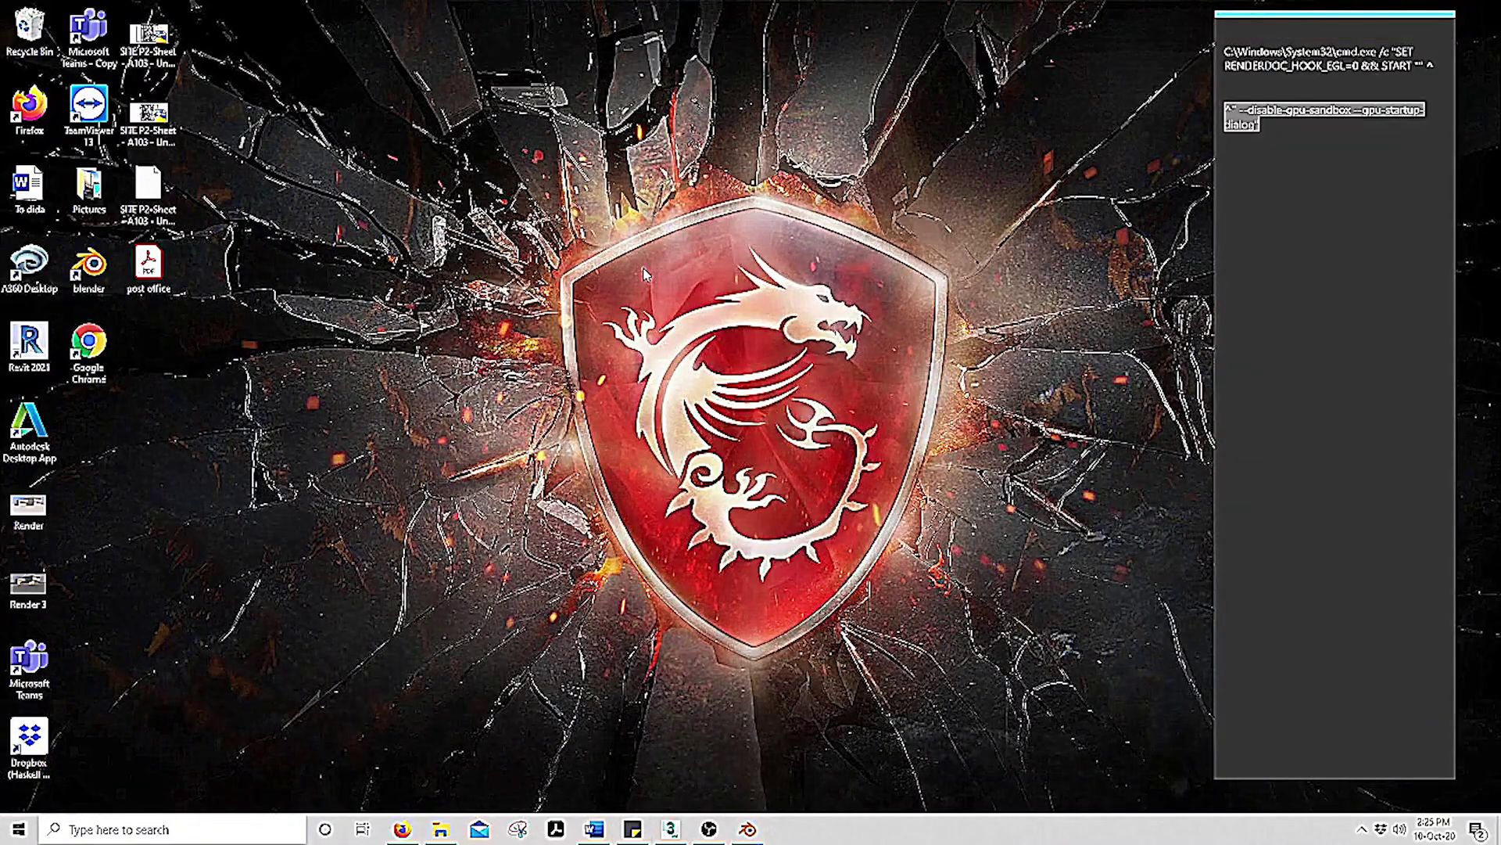
right_click(114, 343)
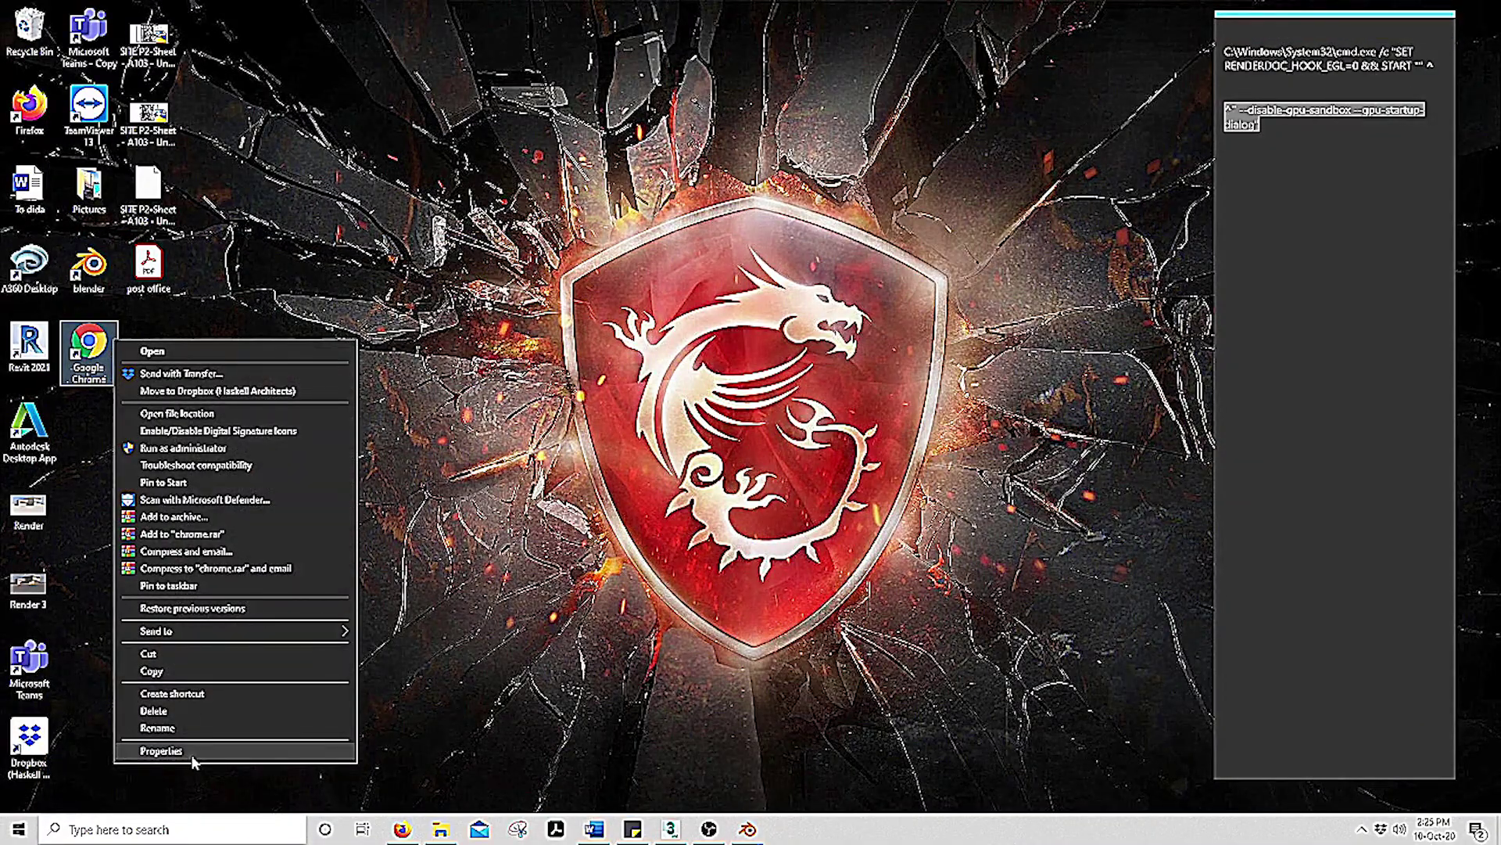
left_click(164, 751)
left_click(296, 495)
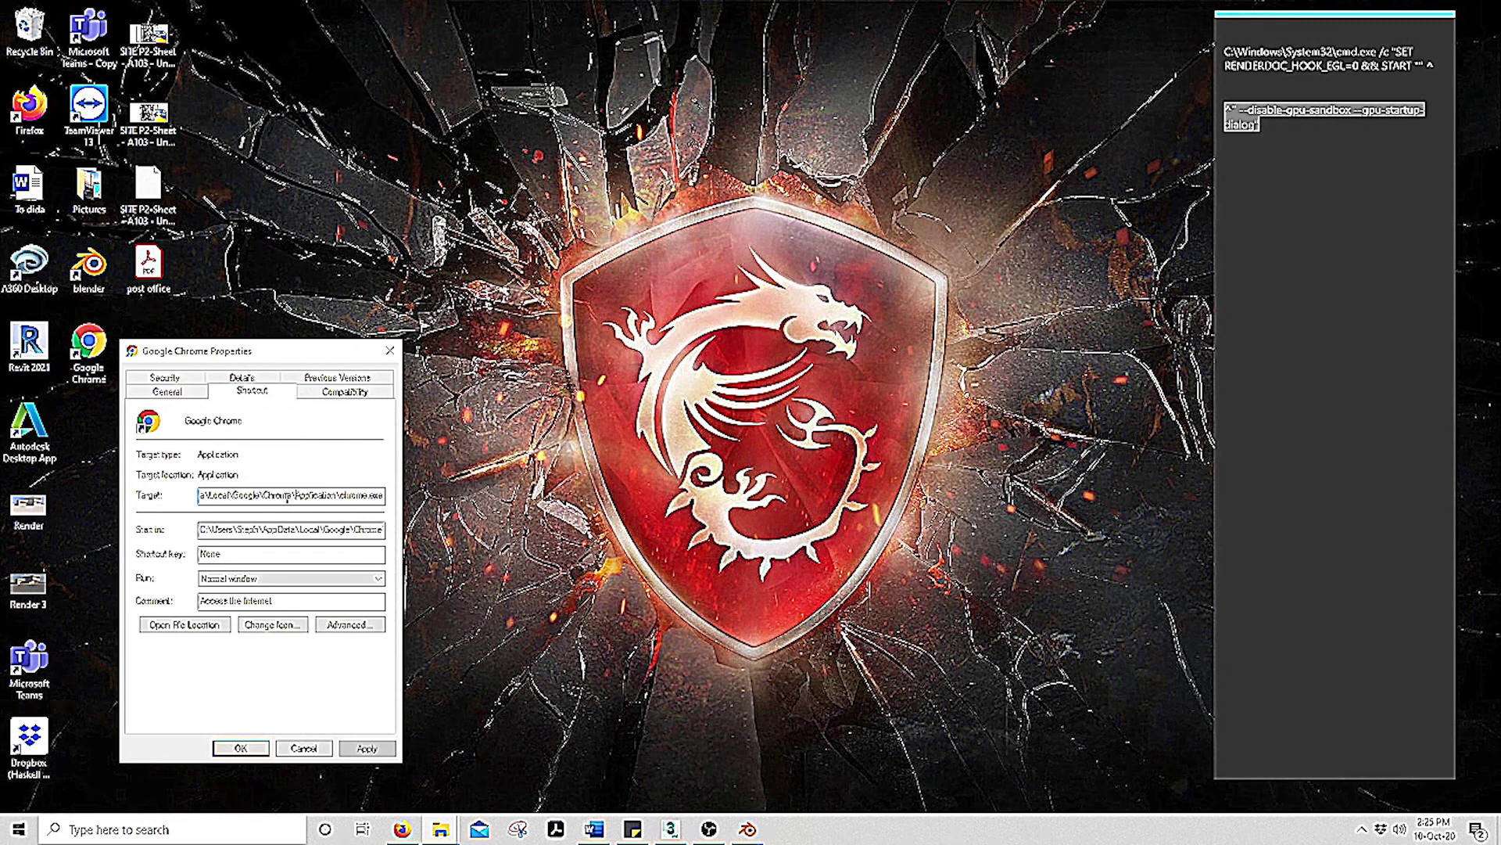
left_click_drag(286, 496, 357, 498)
left_click(356, 496)
Arrange the Word notes and the shortcut Properties side by side
left_click(594, 829)
left_click_drag(853, 262, 787, 318)
left_click_drag(298, 356, 417, 297)
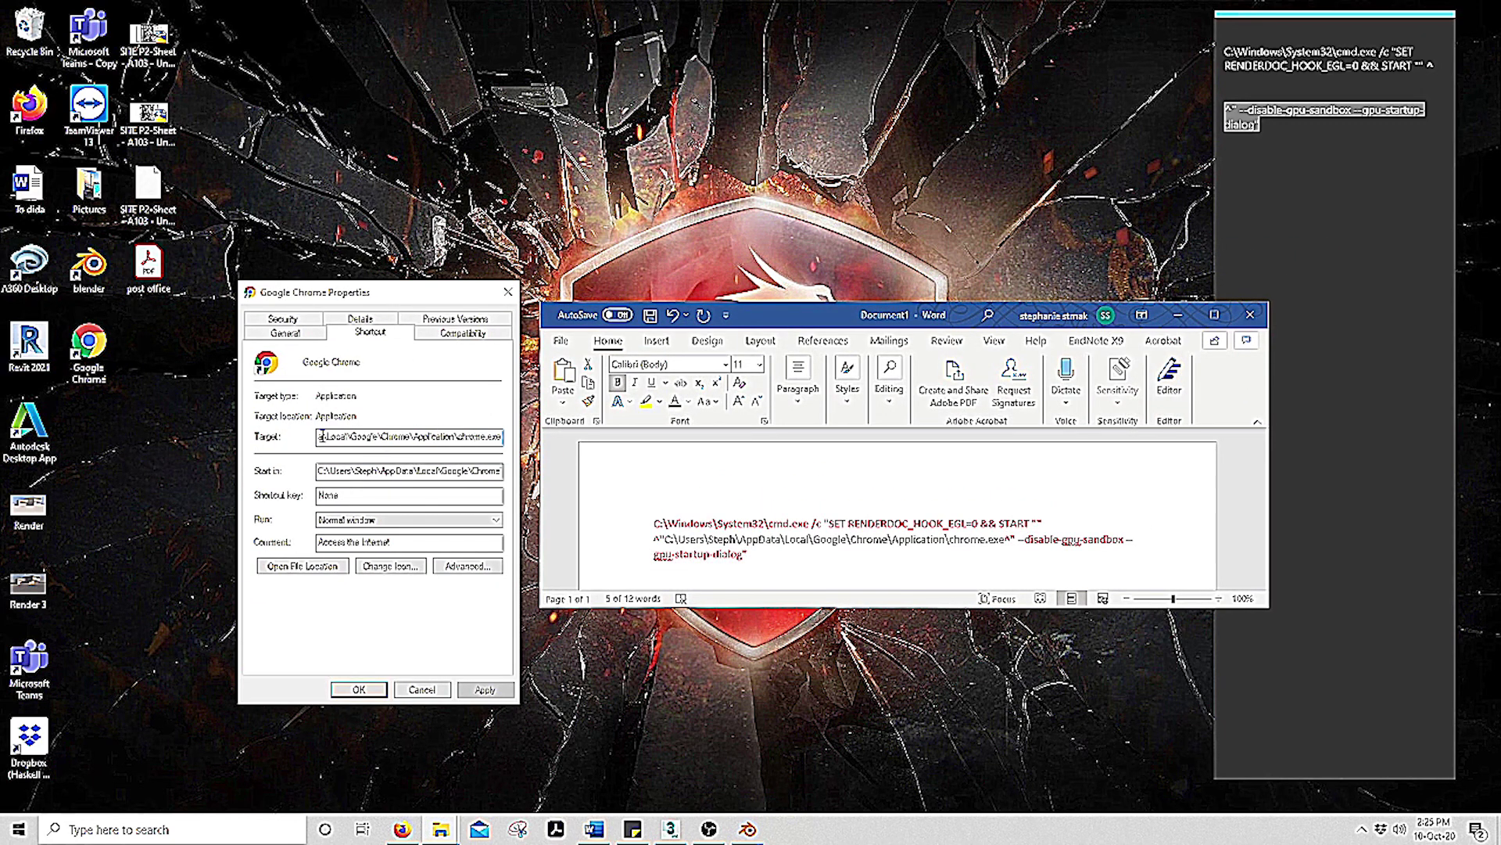
Copy the RenderDoc cmd prefix from Word and paste it before the Chrome Target path
left_click_drag(321, 436, 539, 424)
left_click(665, 539)
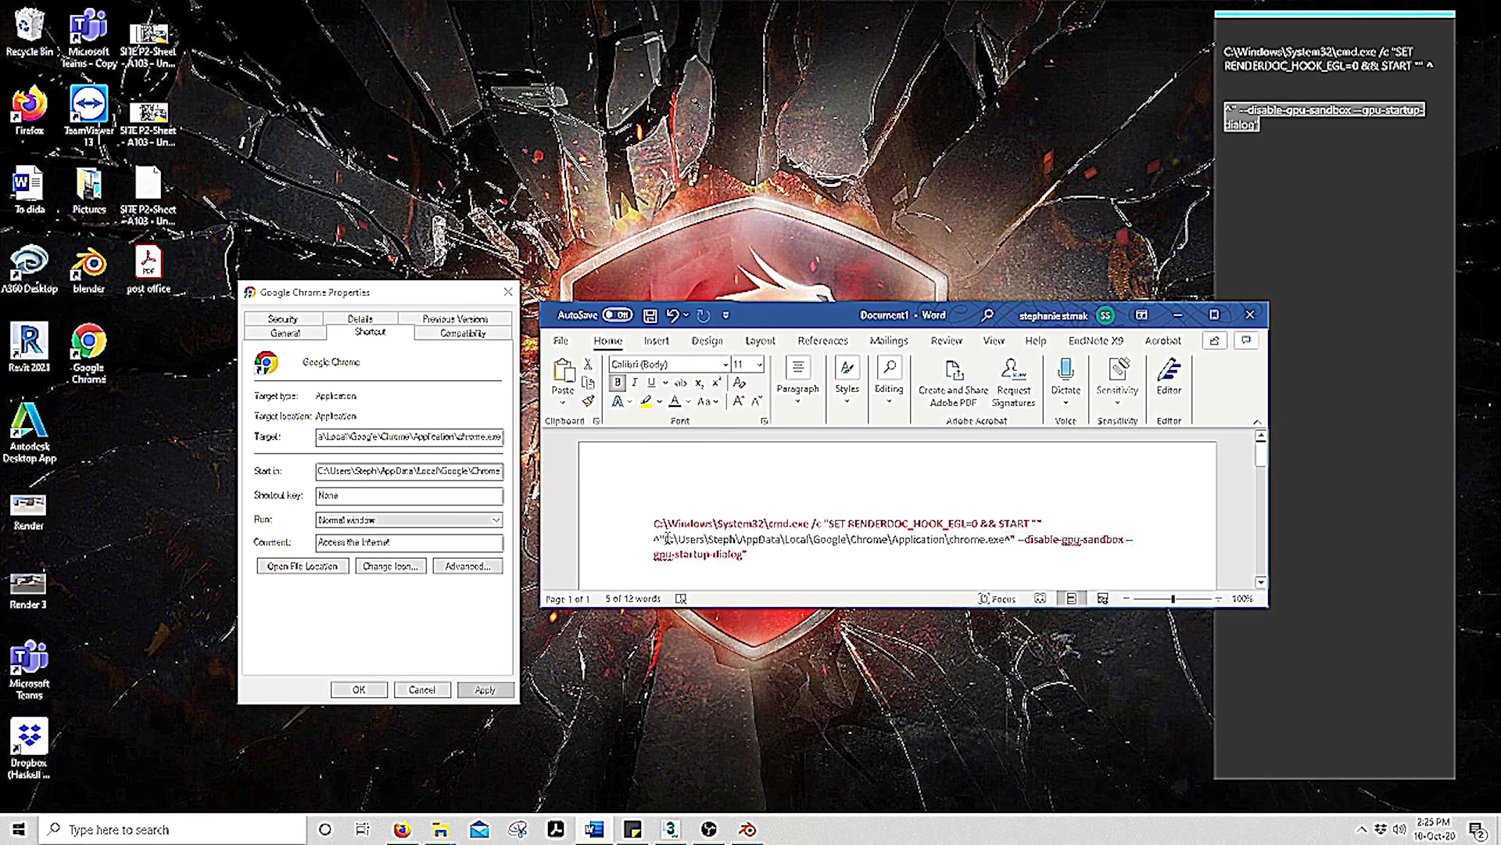
left_click_drag(652, 535, 663, 539)
key("ctrl+c")
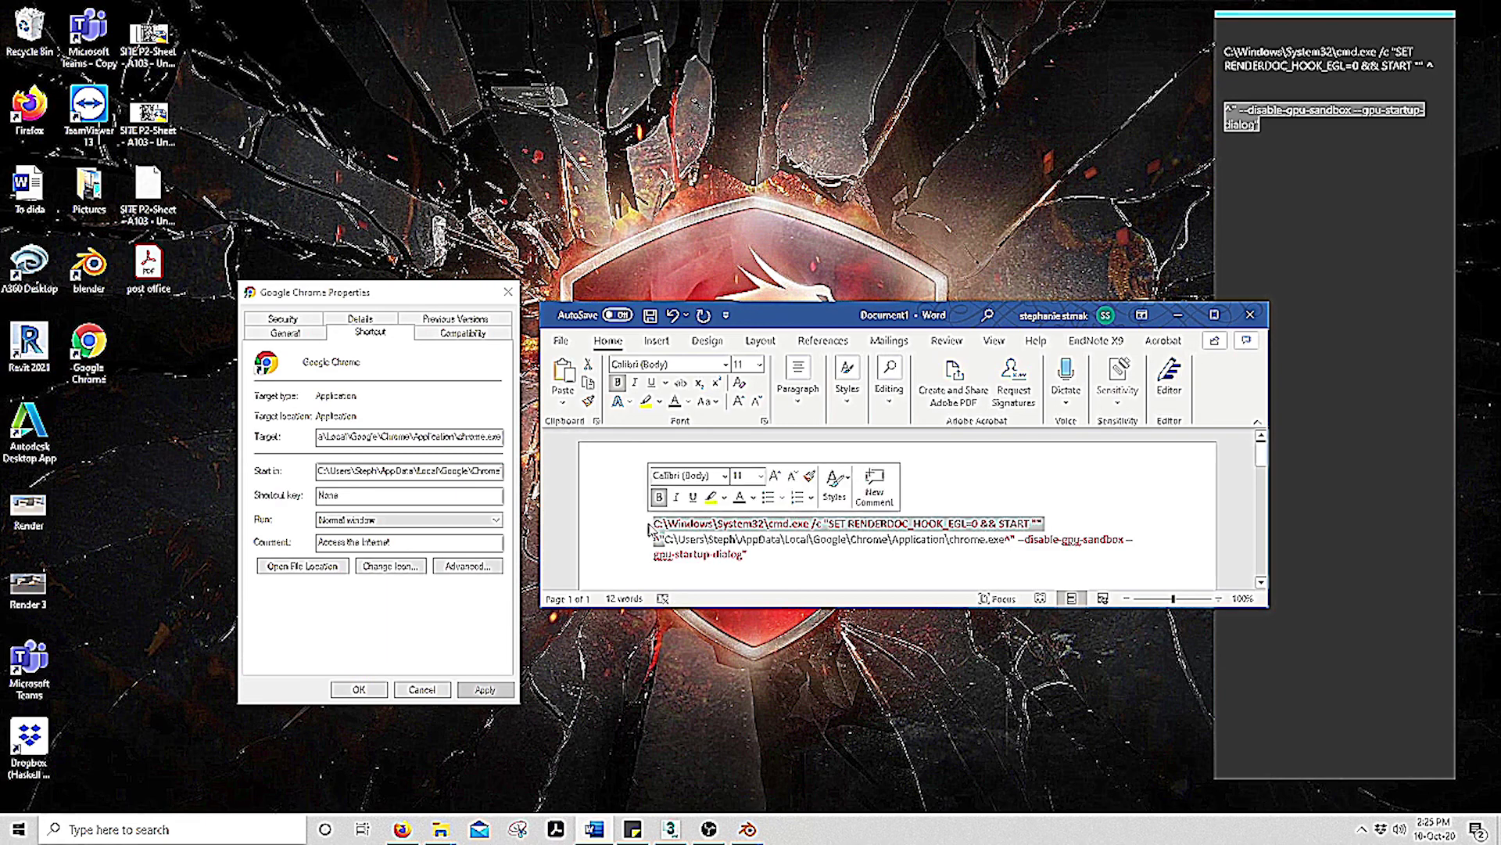
left_click(355, 465)
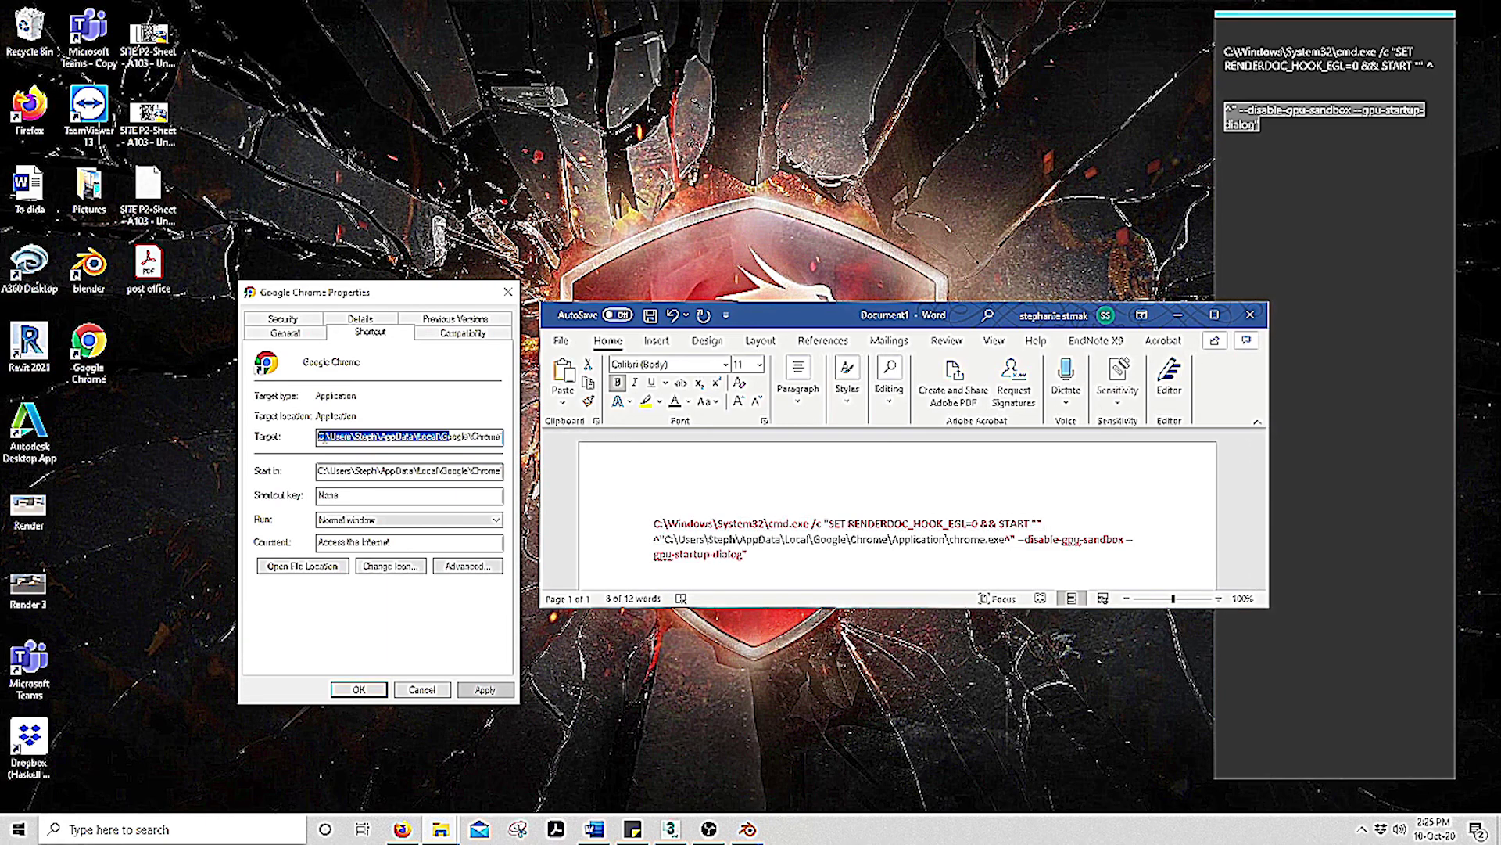
left_click(372, 436)
key("ctrl+v")
Append --disable-gpu-sandbox and --gpu-startup-dialog after chrome.exe, then apply and close Properties
left_click_drag(414, 436, 542, 437)
left_click_drag(730, 555, 1014, 538)
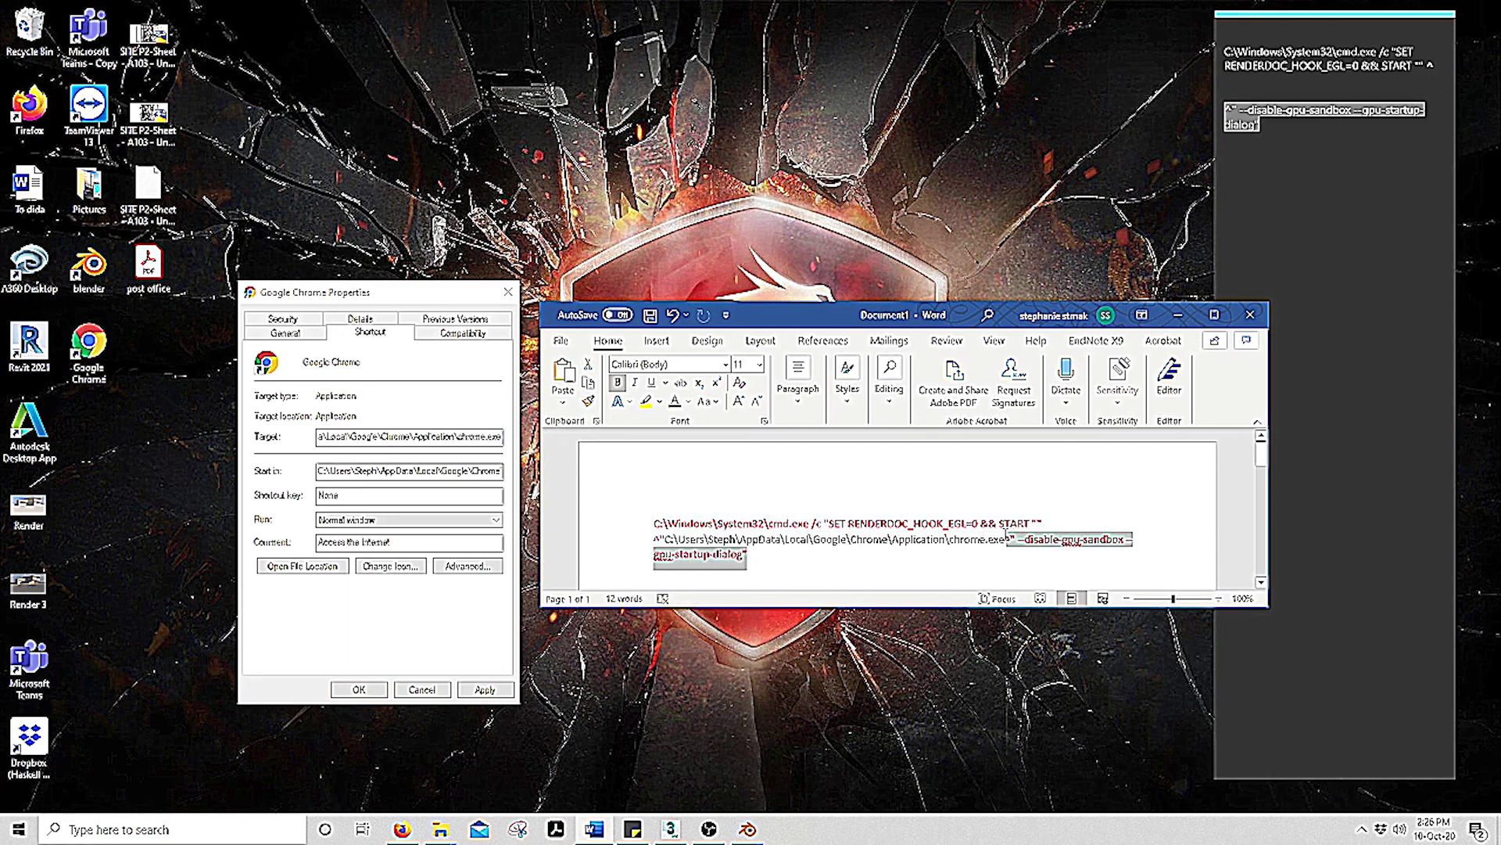
left_click_drag(424, 436, 563, 440)
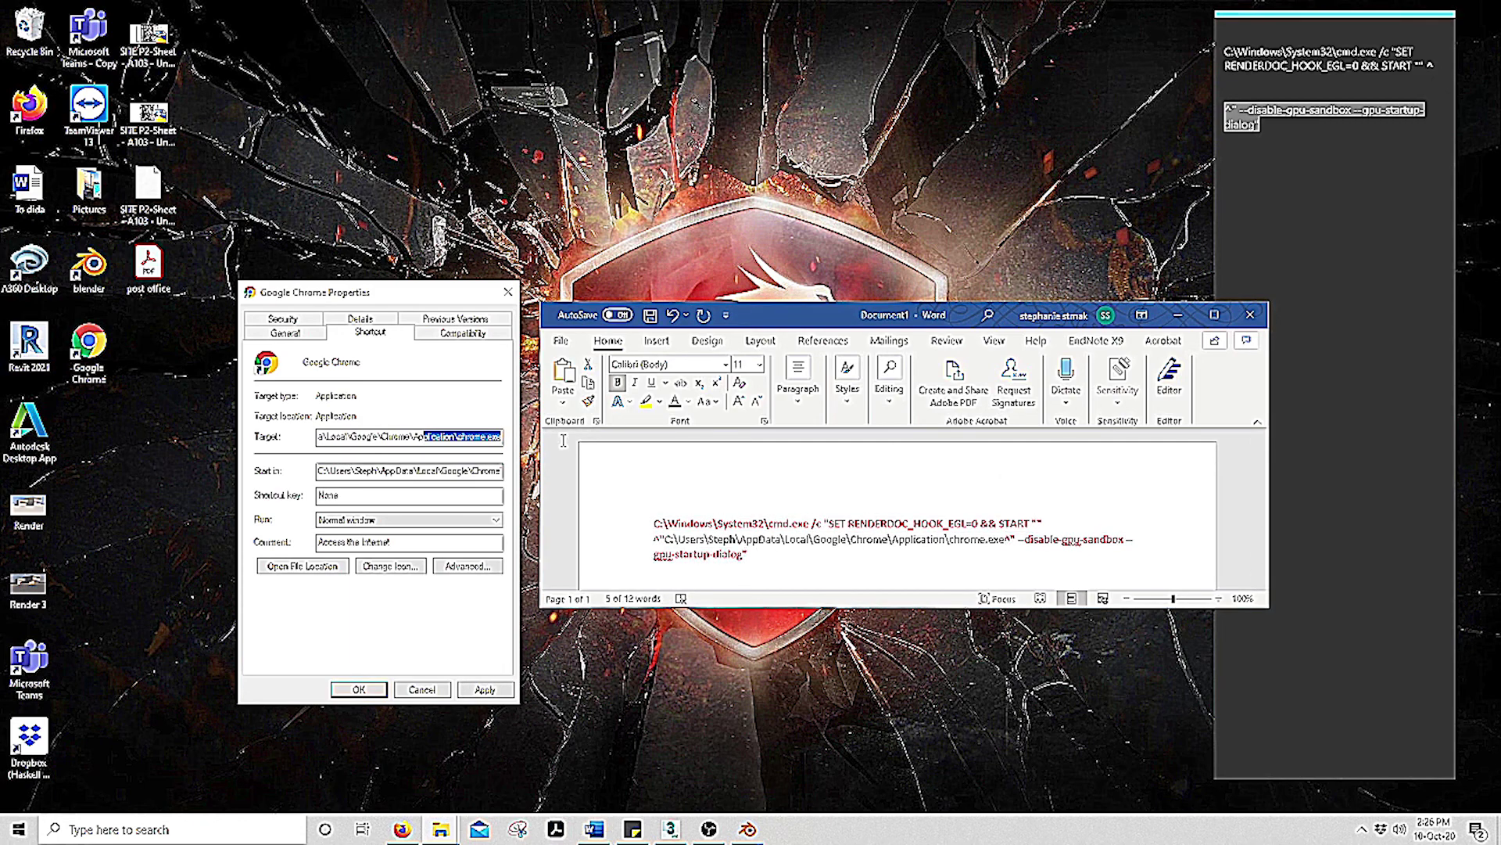
left_click(498, 435)
type("^\" –disable-gpu-sandbox –gpu-startup-dialog\"")
left_click(477, 690)
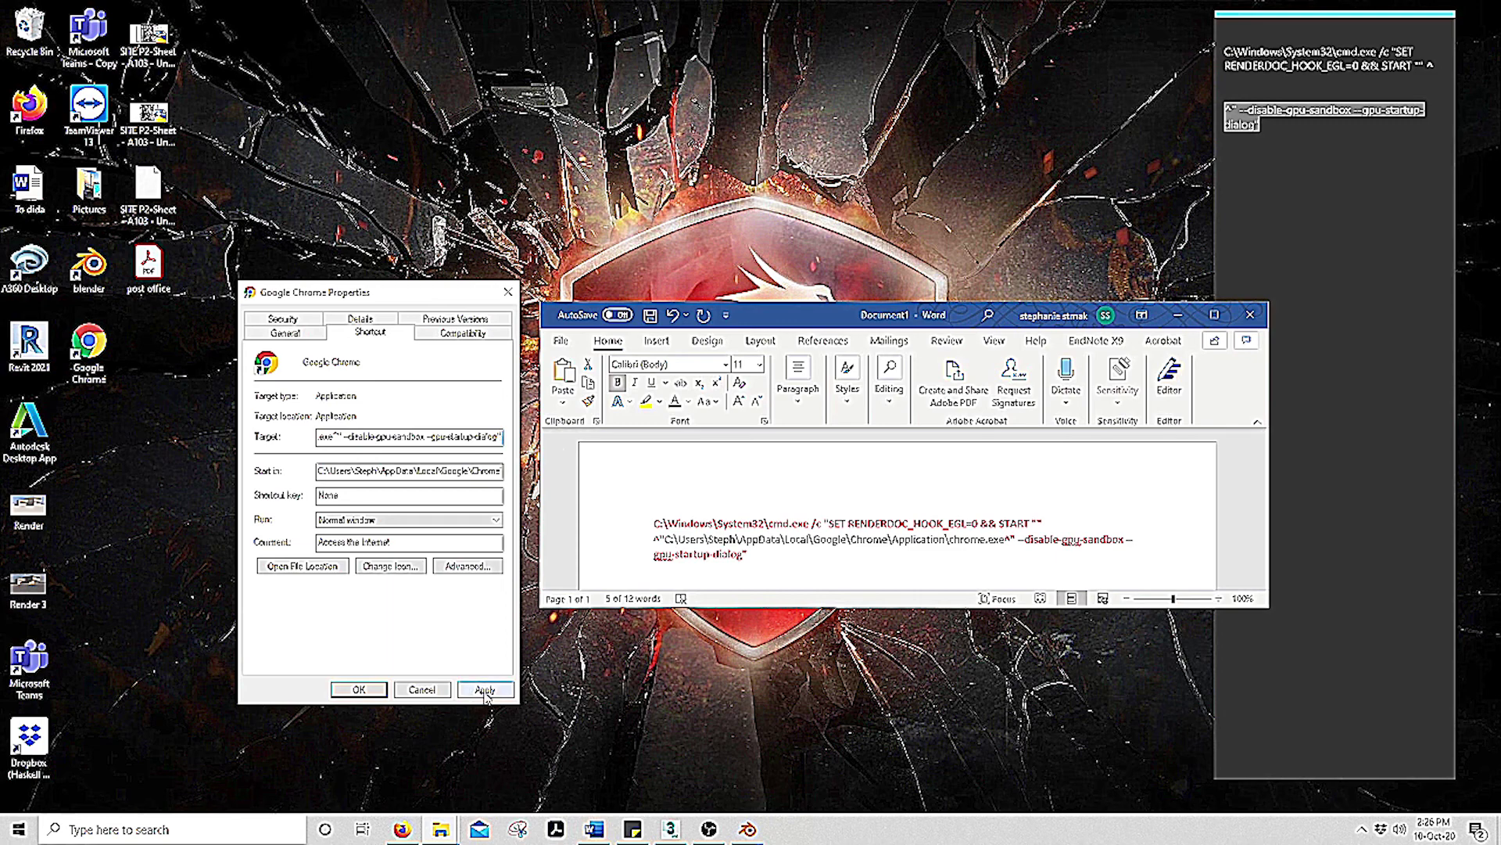
left_click(485, 690)
left_click(359, 690)
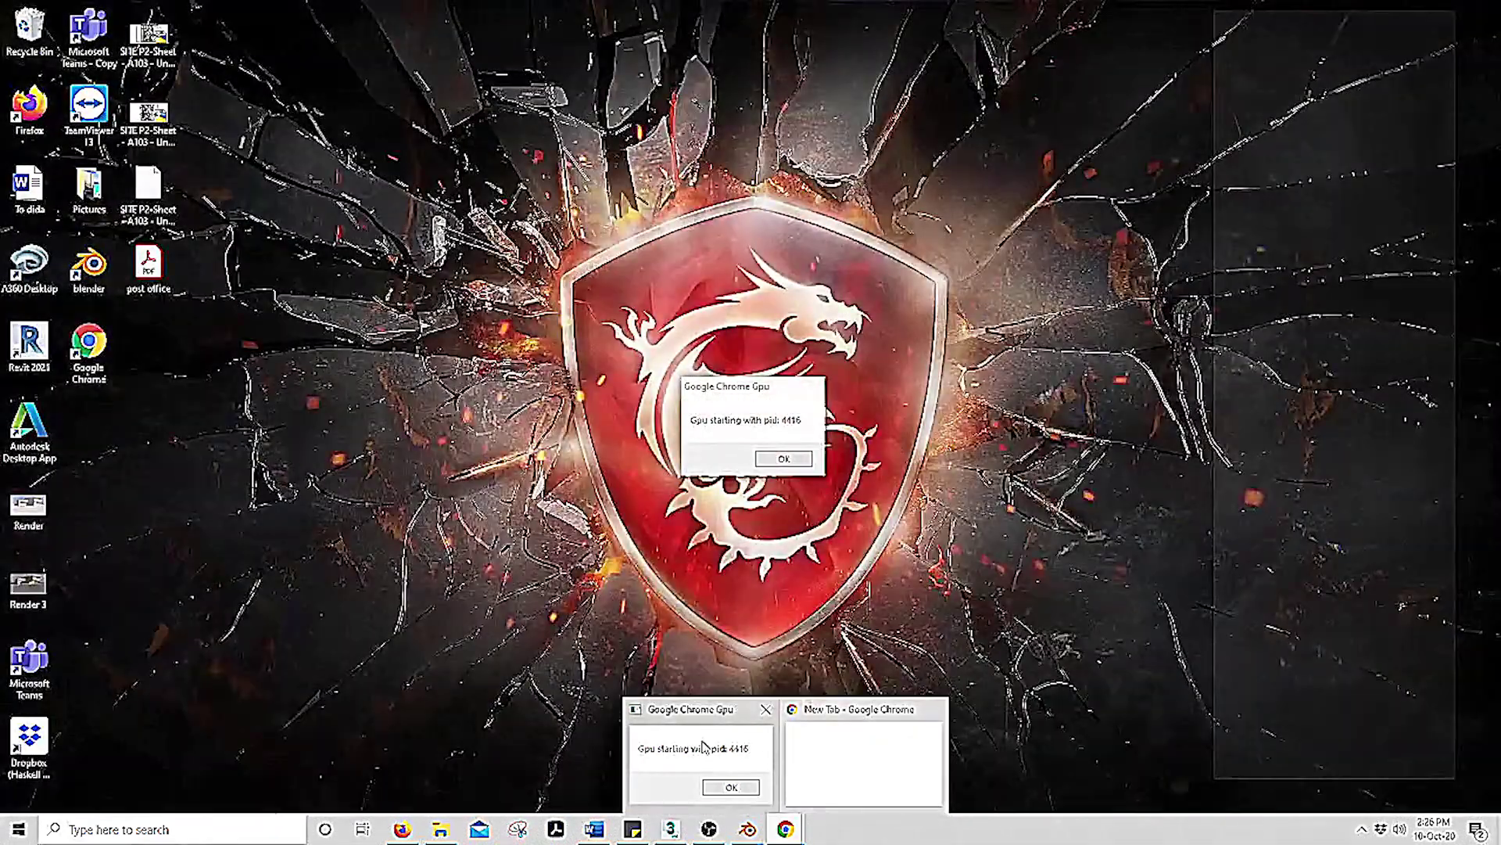
Keep Chrome paused at its 'Gpu starting with pid' dialog and start a Windows app search
left_click(747, 747)
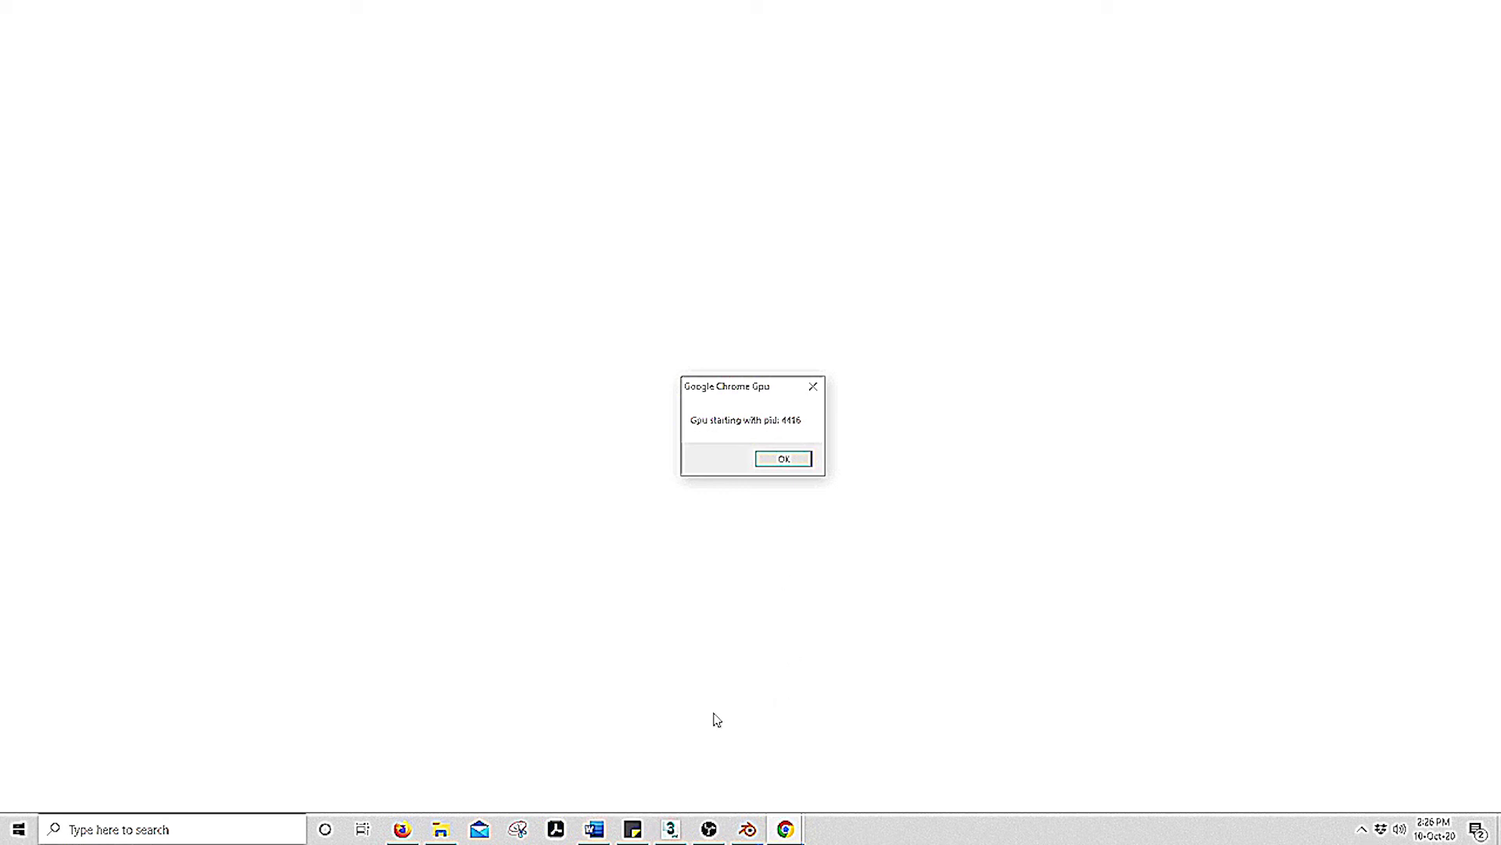
left_click(748, 829)
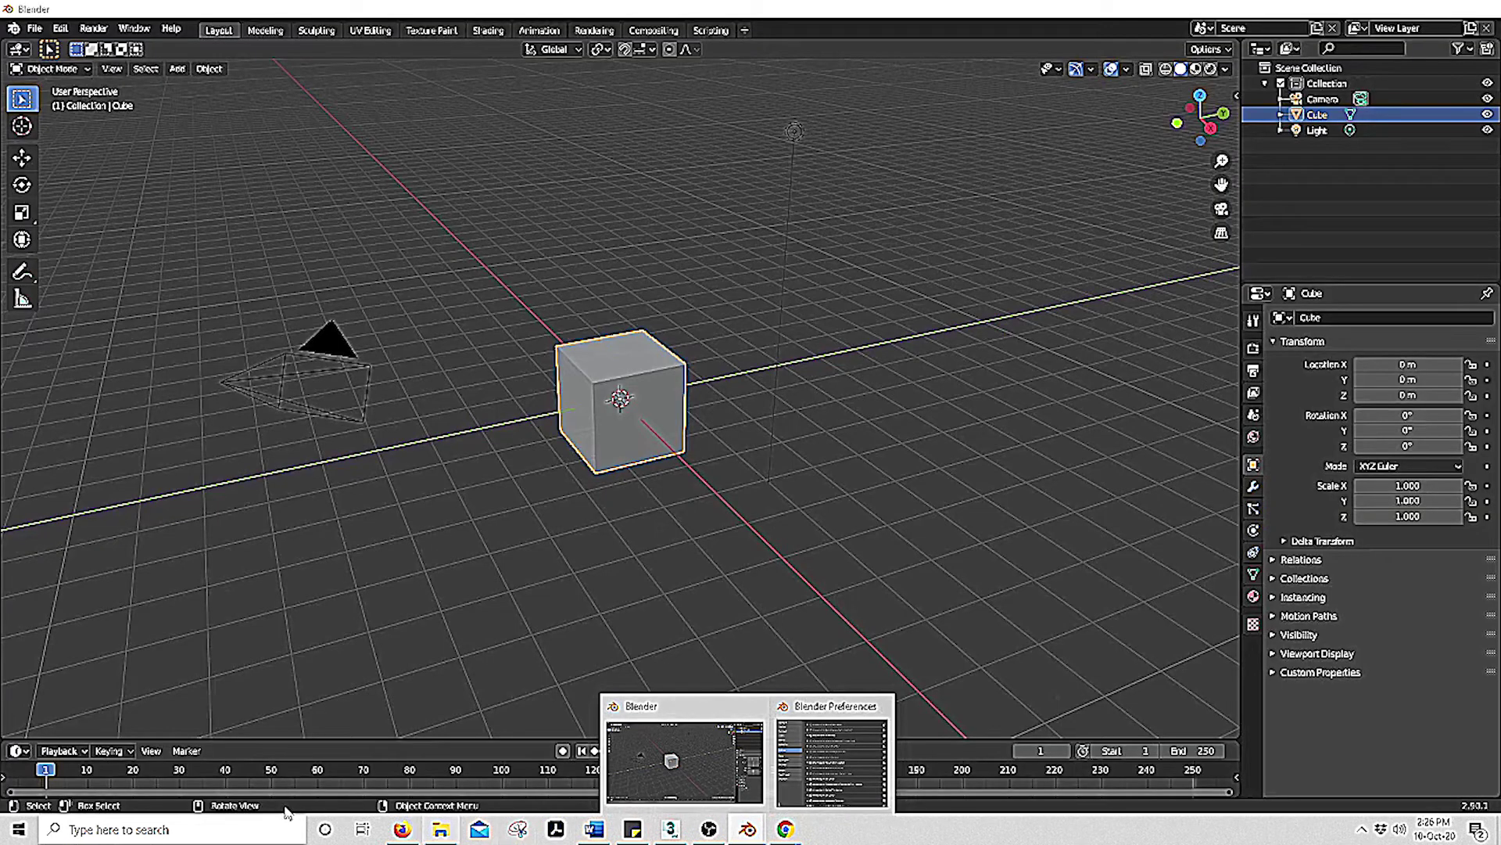
left_click(200, 829)
Launch RenderDoc and open File > Inject into Process
type("RE")
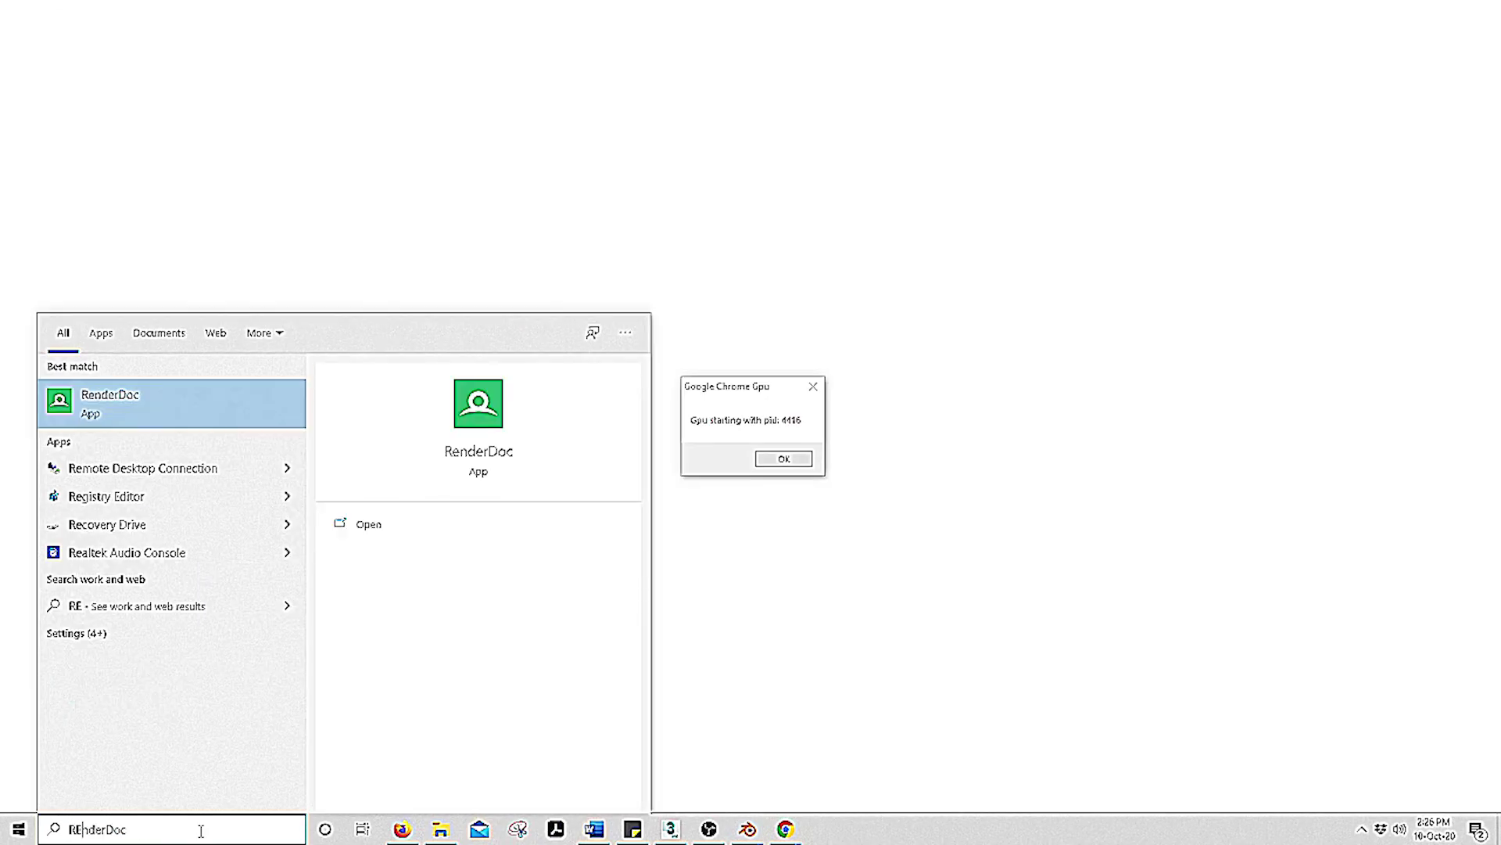
left_click(172, 403)
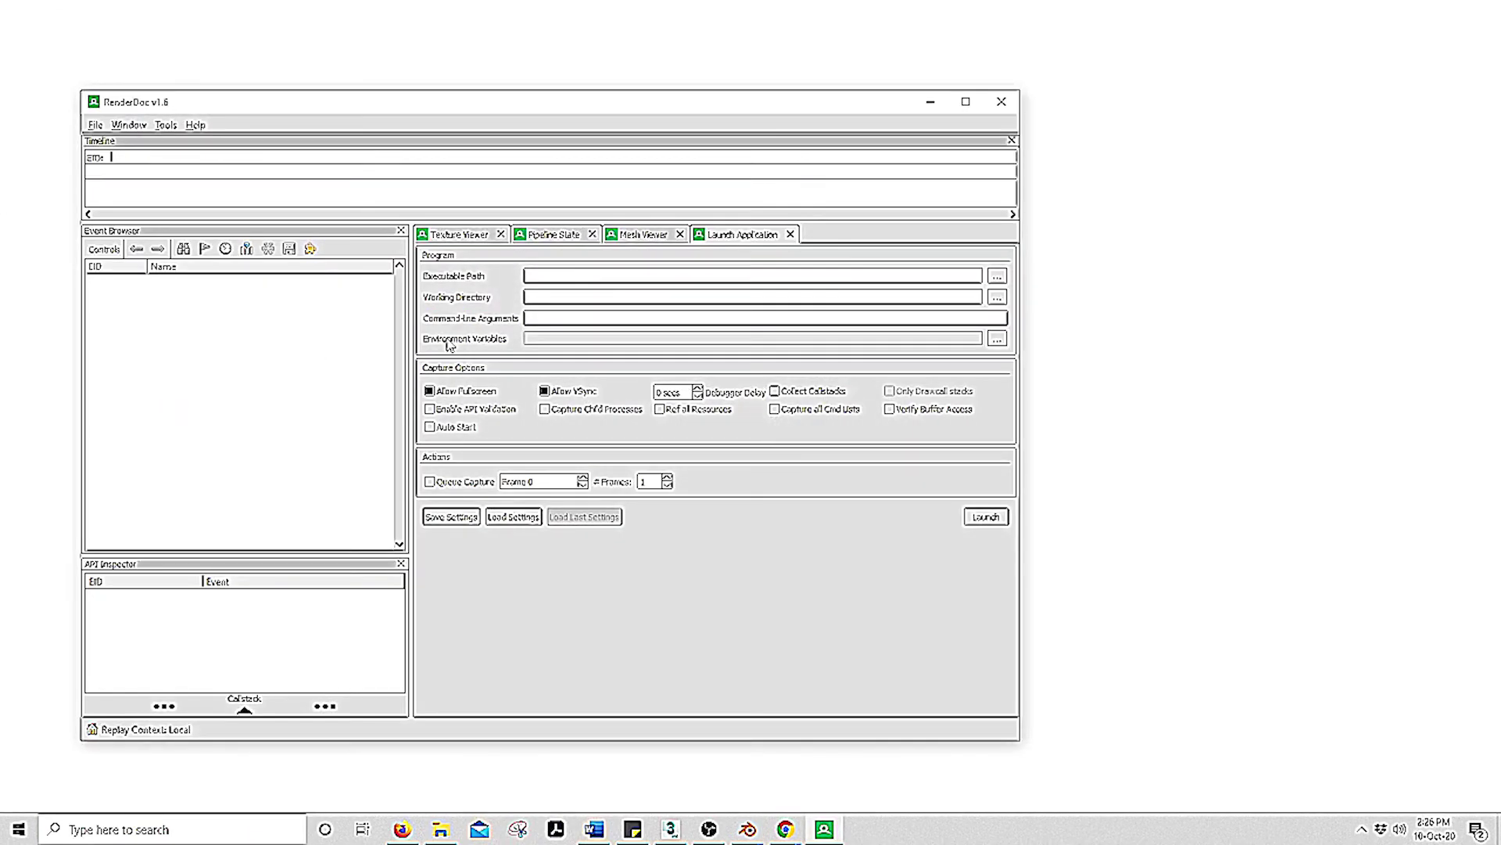
left_click(94, 125)
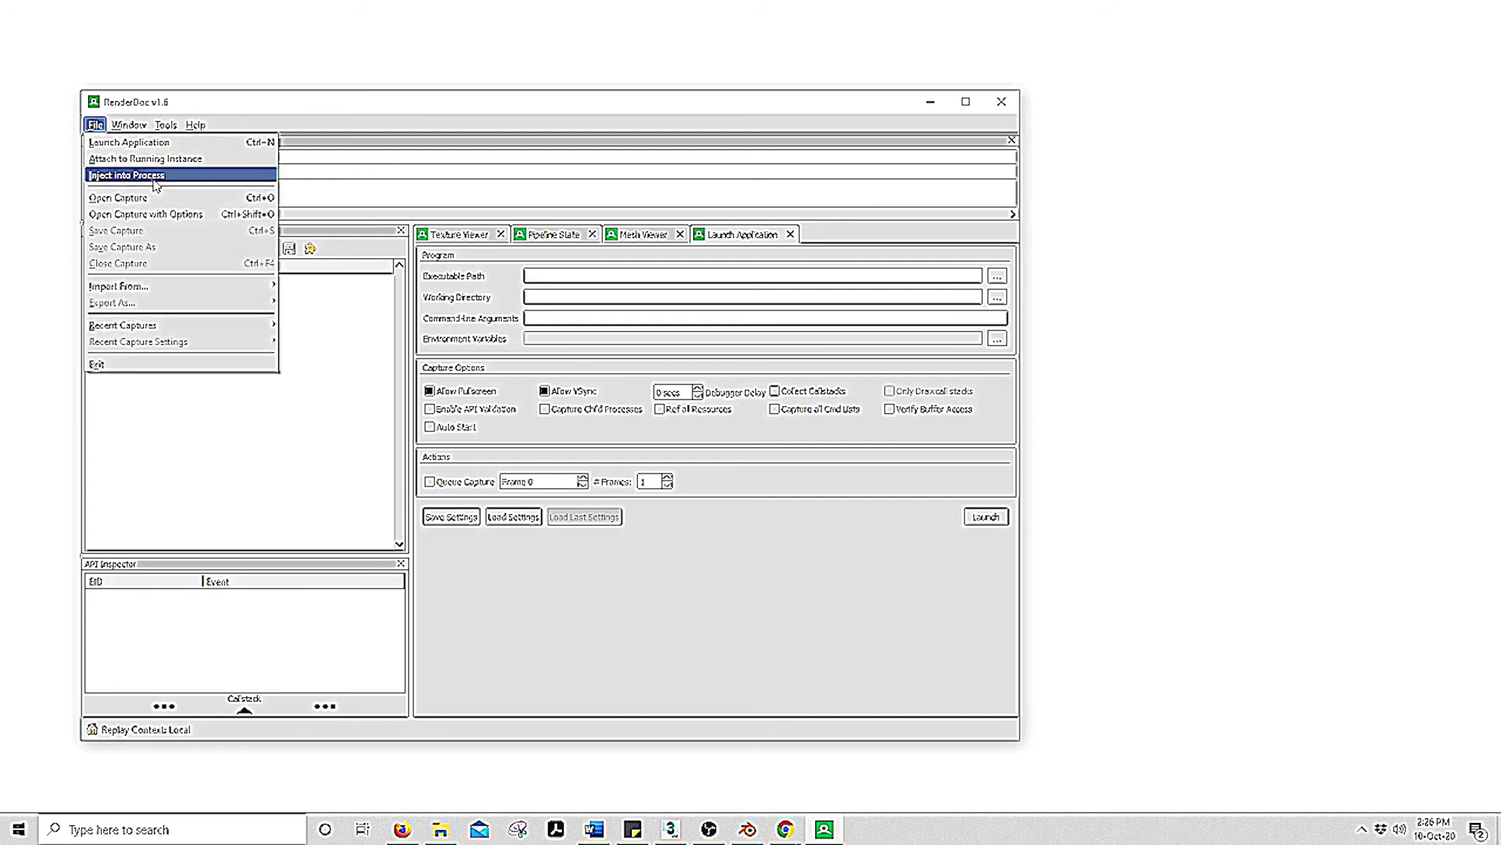
left_click(118, 197)
left_click(811, 126)
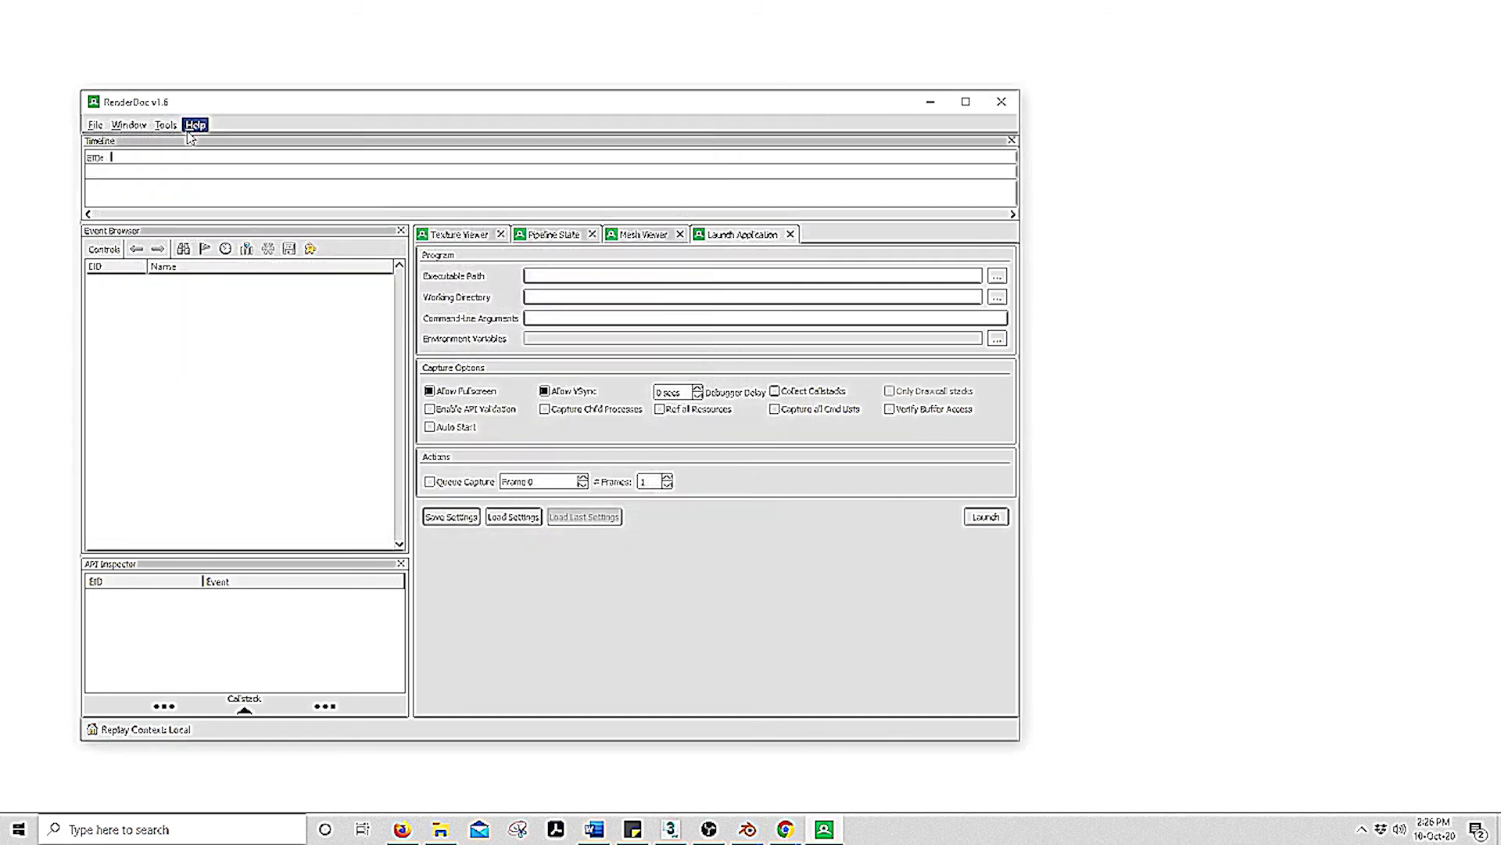
left_click(94, 126)
left_click(153, 179)
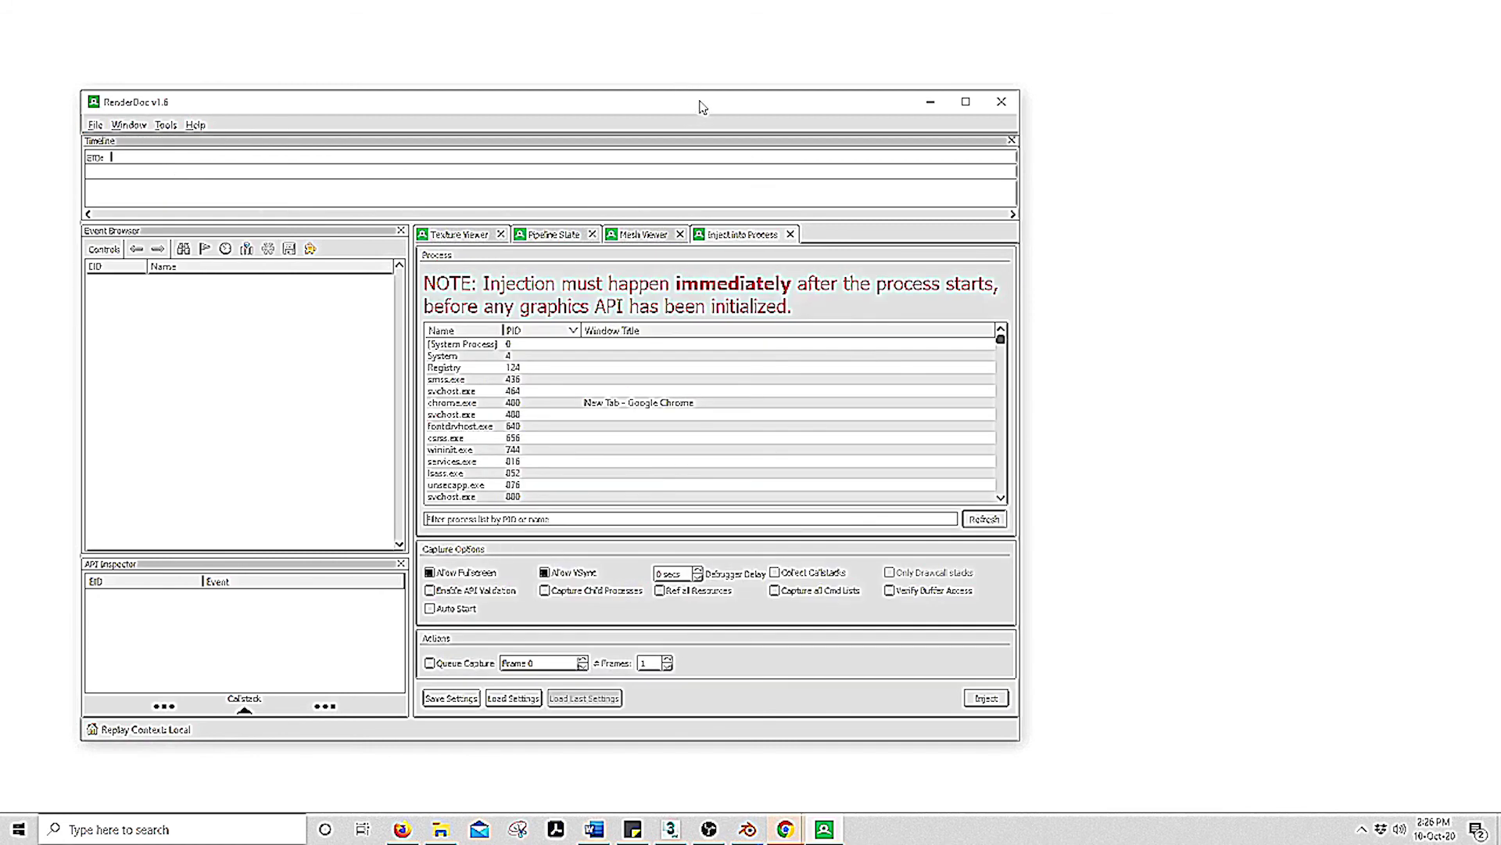
Filter processes by 4416 and inject into chrome.exe (Google Chrome Gpu)
mouse_move(697, 104)
left_mouse_down()
mouse_move(694, 634)
mouse_move(754, 514)
mouse_move(711, 79)
left_mouse_up()
left_click(532, 488)
type("4416")
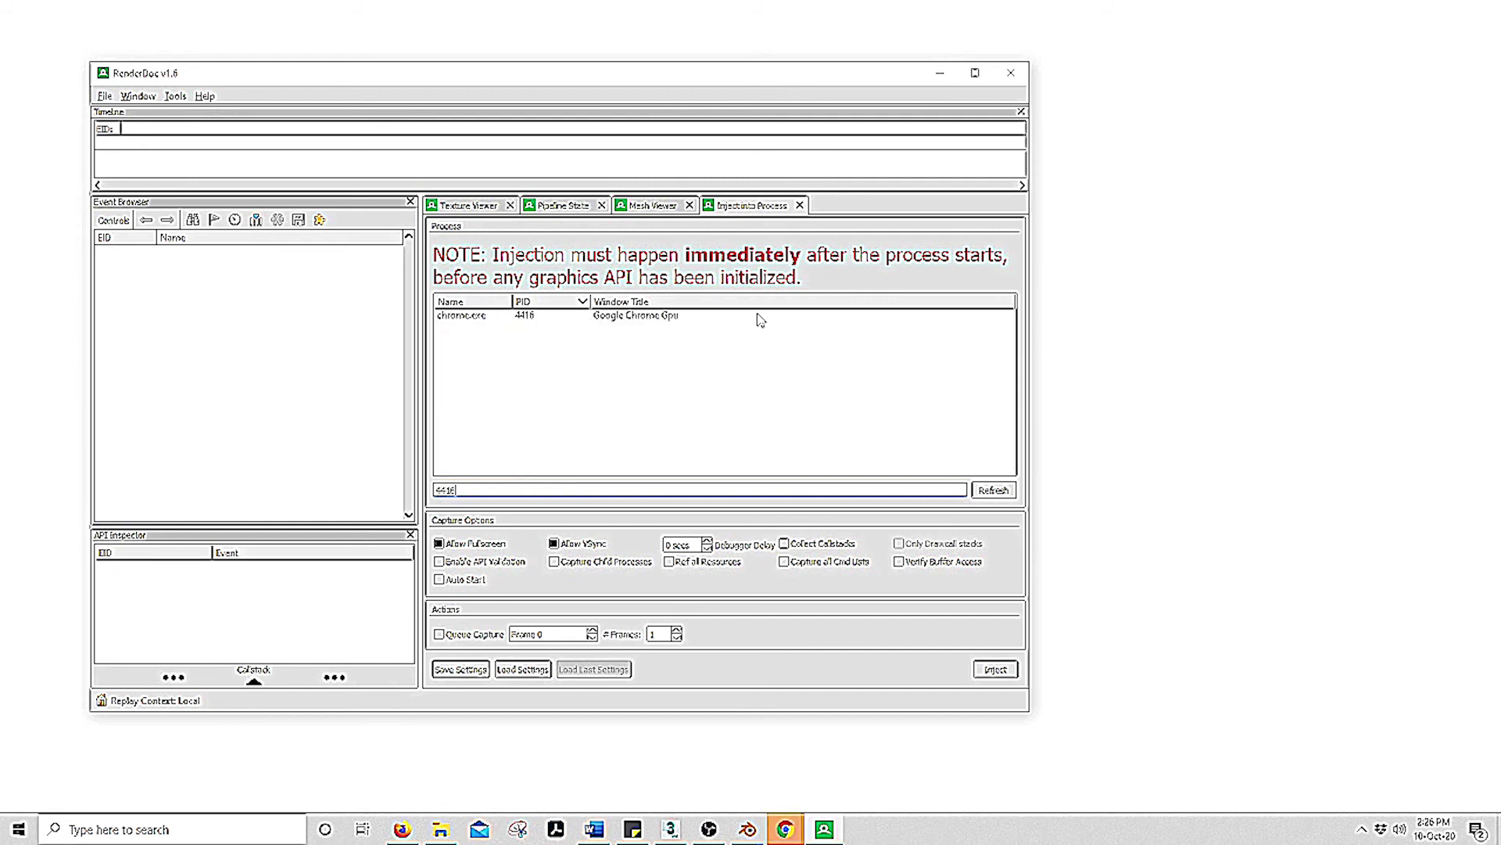
left_click(760, 316)
left_click(995, 670)
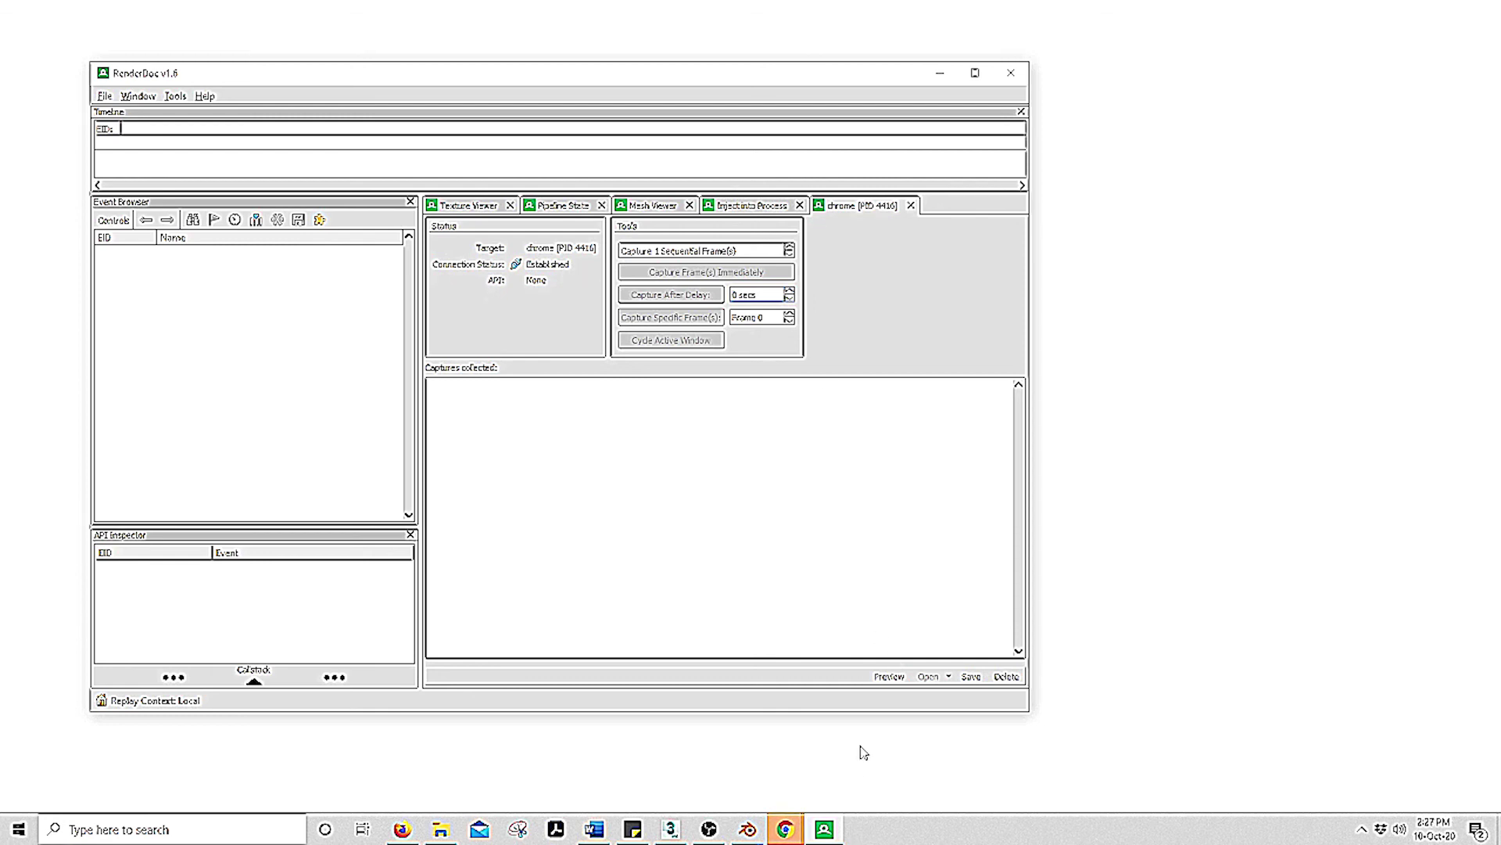
Minimise RenderDoc and dismiss Chrome's GPU message so the browser finishes starting
left_click(828, 827)
mouse_move(785, 829)
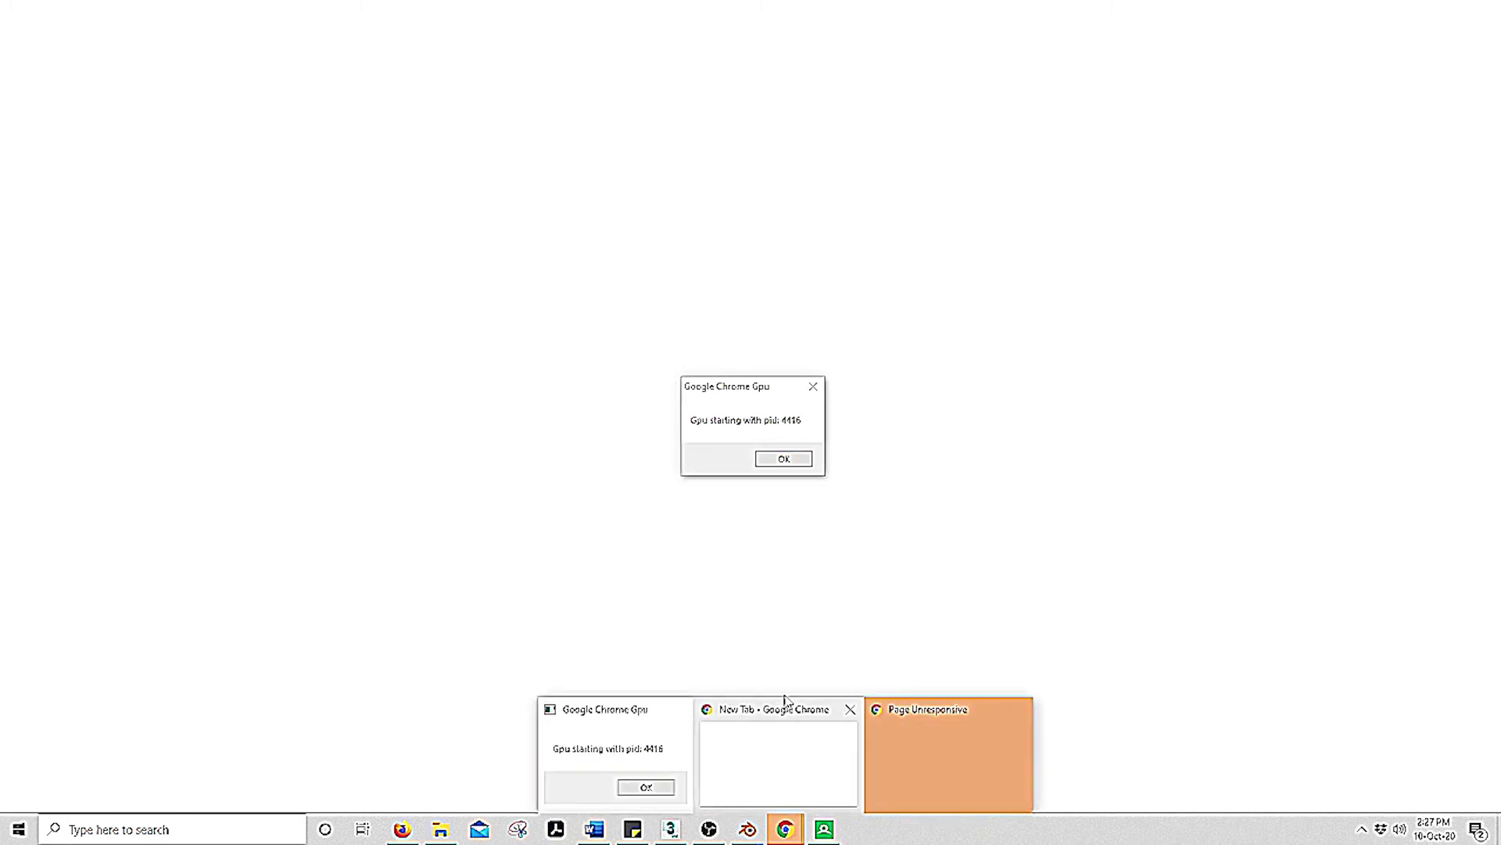
left_click(784, 459)
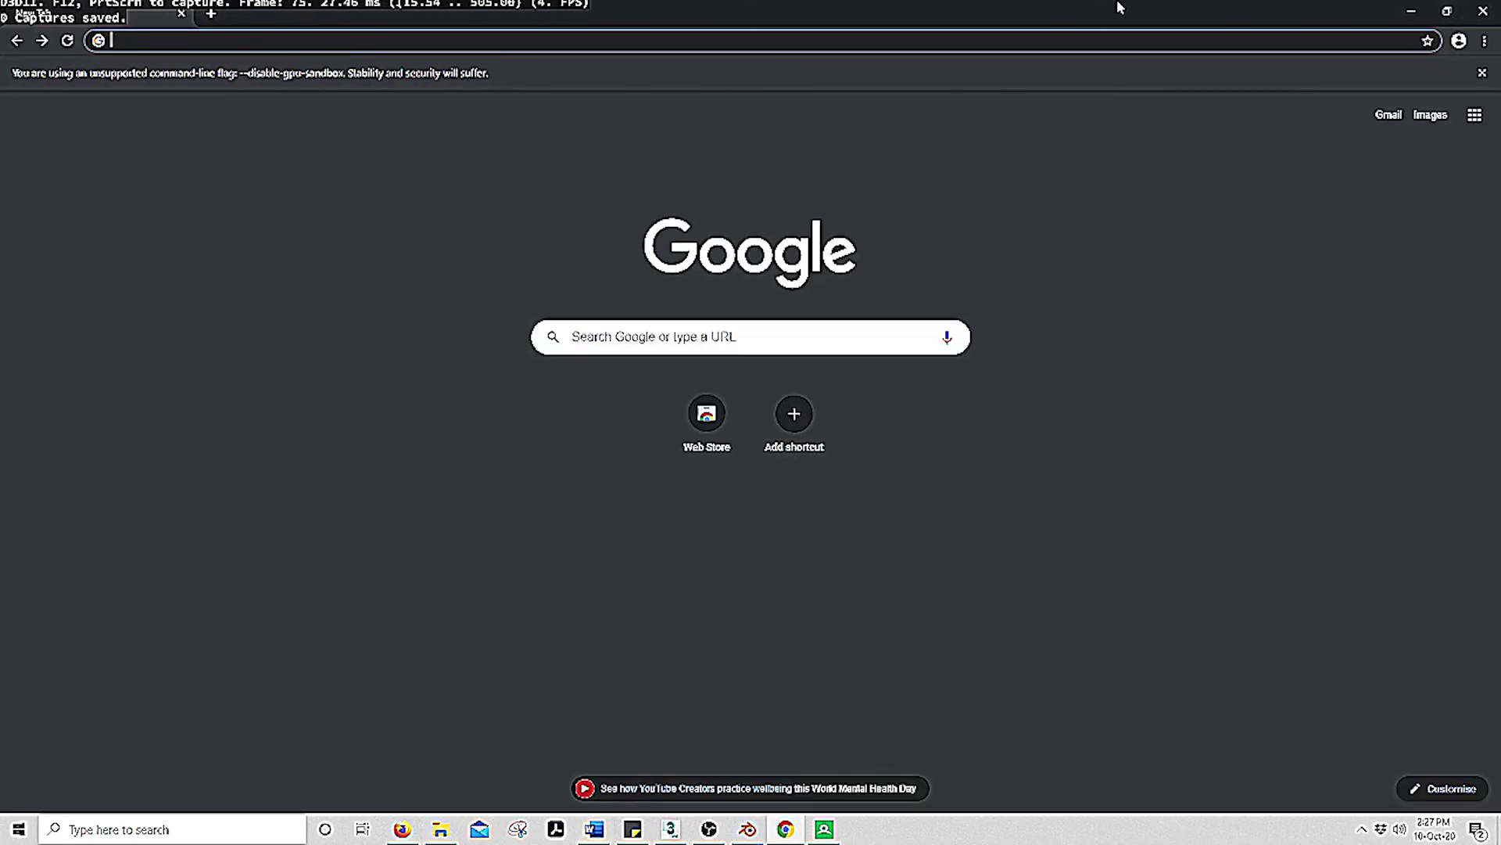
Search 'MELOURNE CBD' and open the Melbourne map from the results panel
left_click(180, 43)
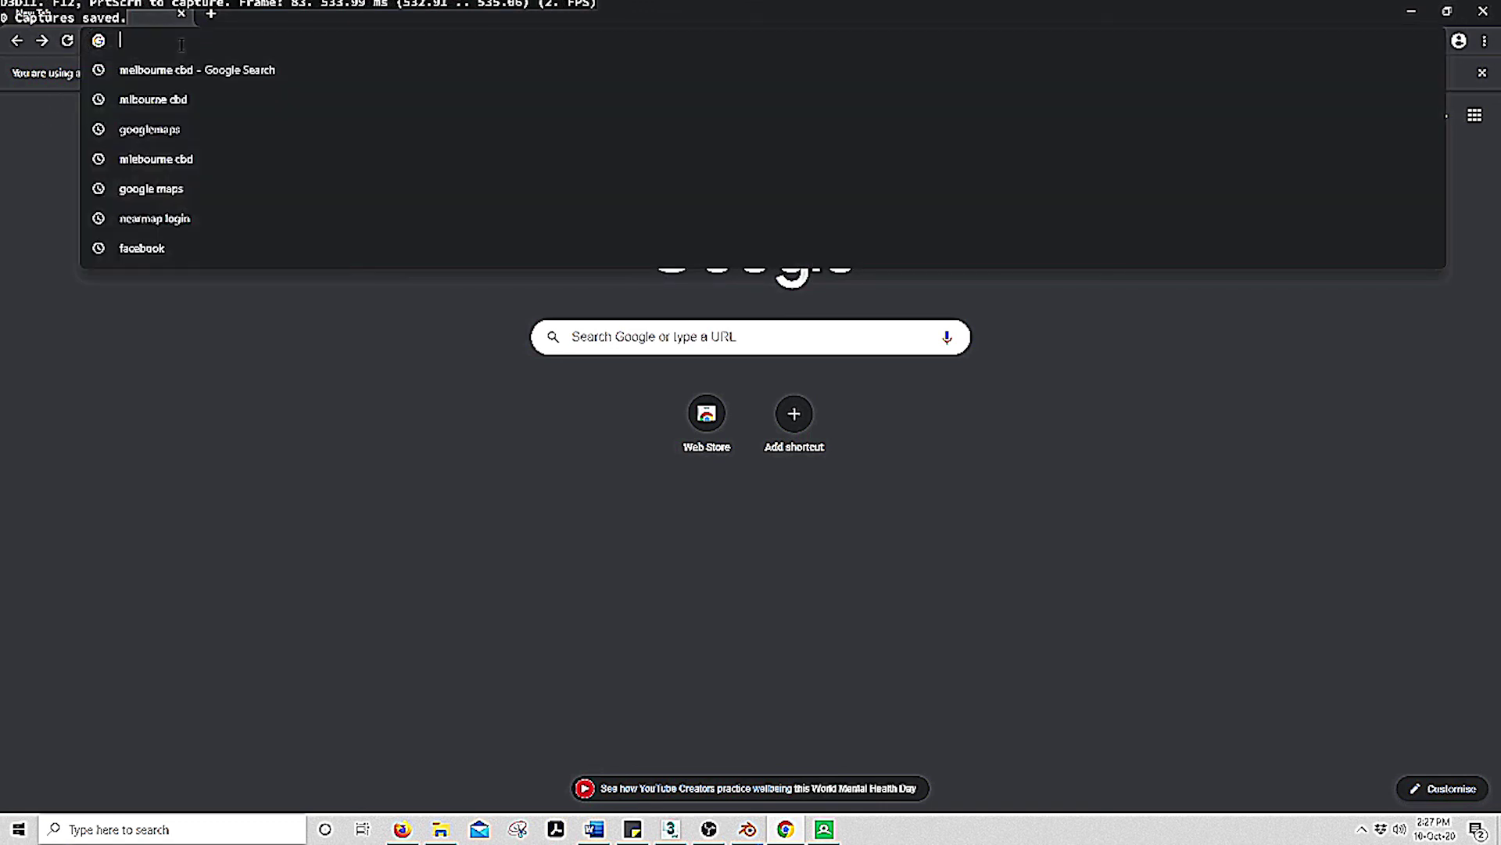
type("MEL")
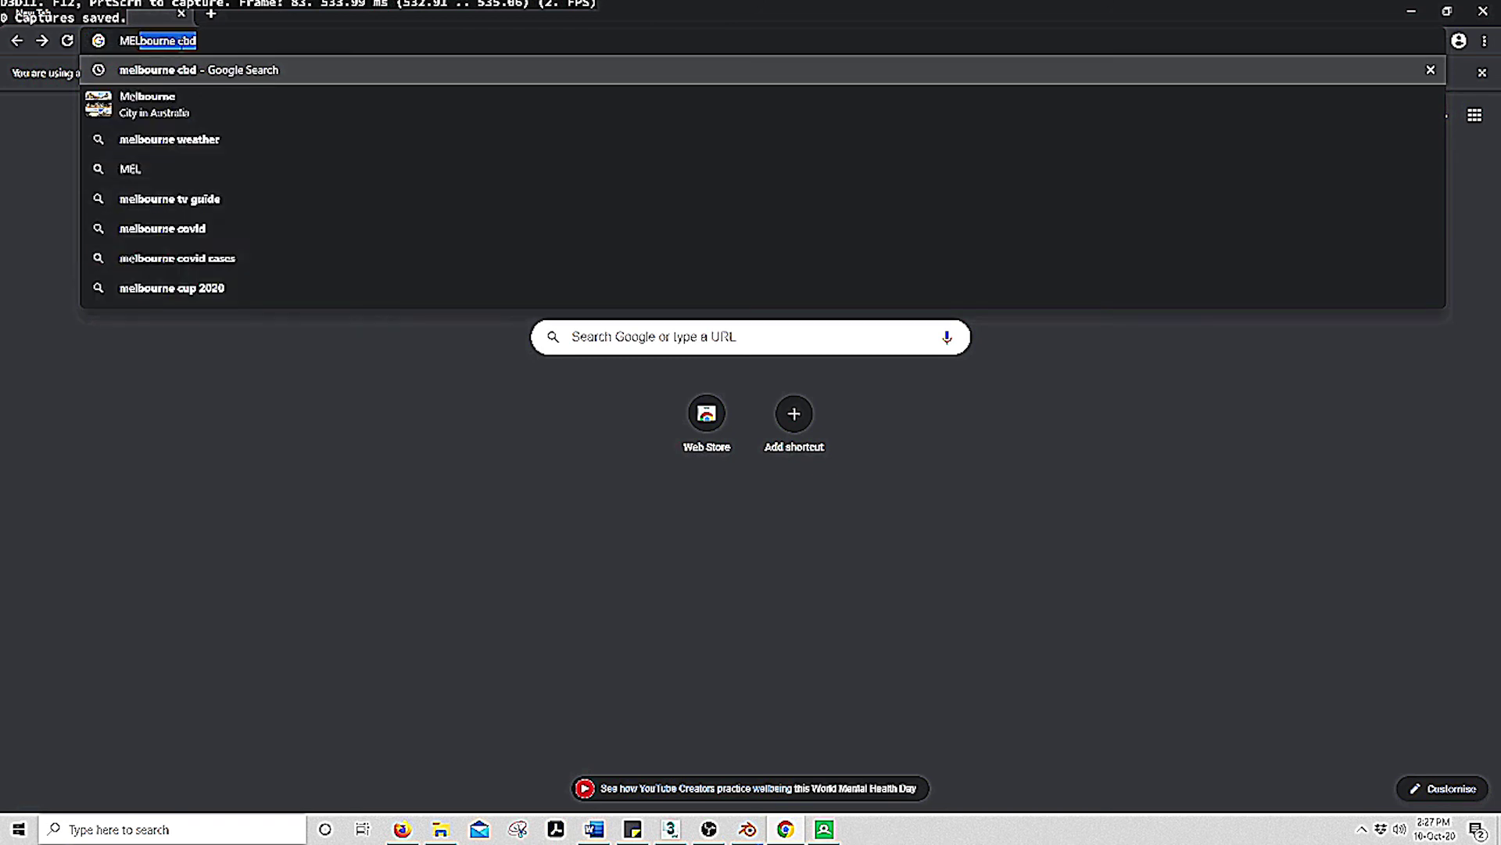
type("OURNE CBD")
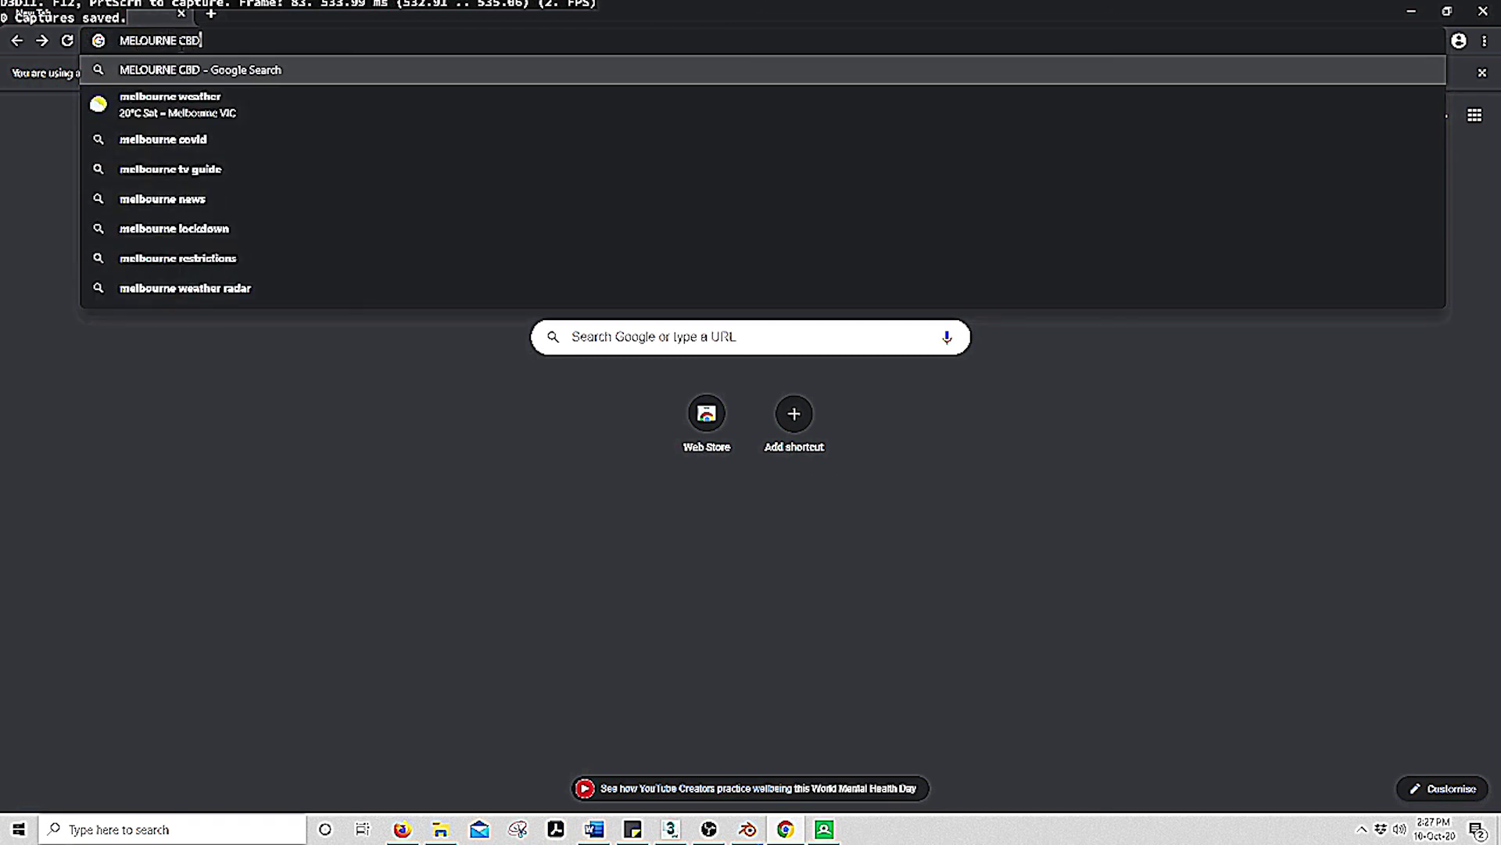
key("Return")
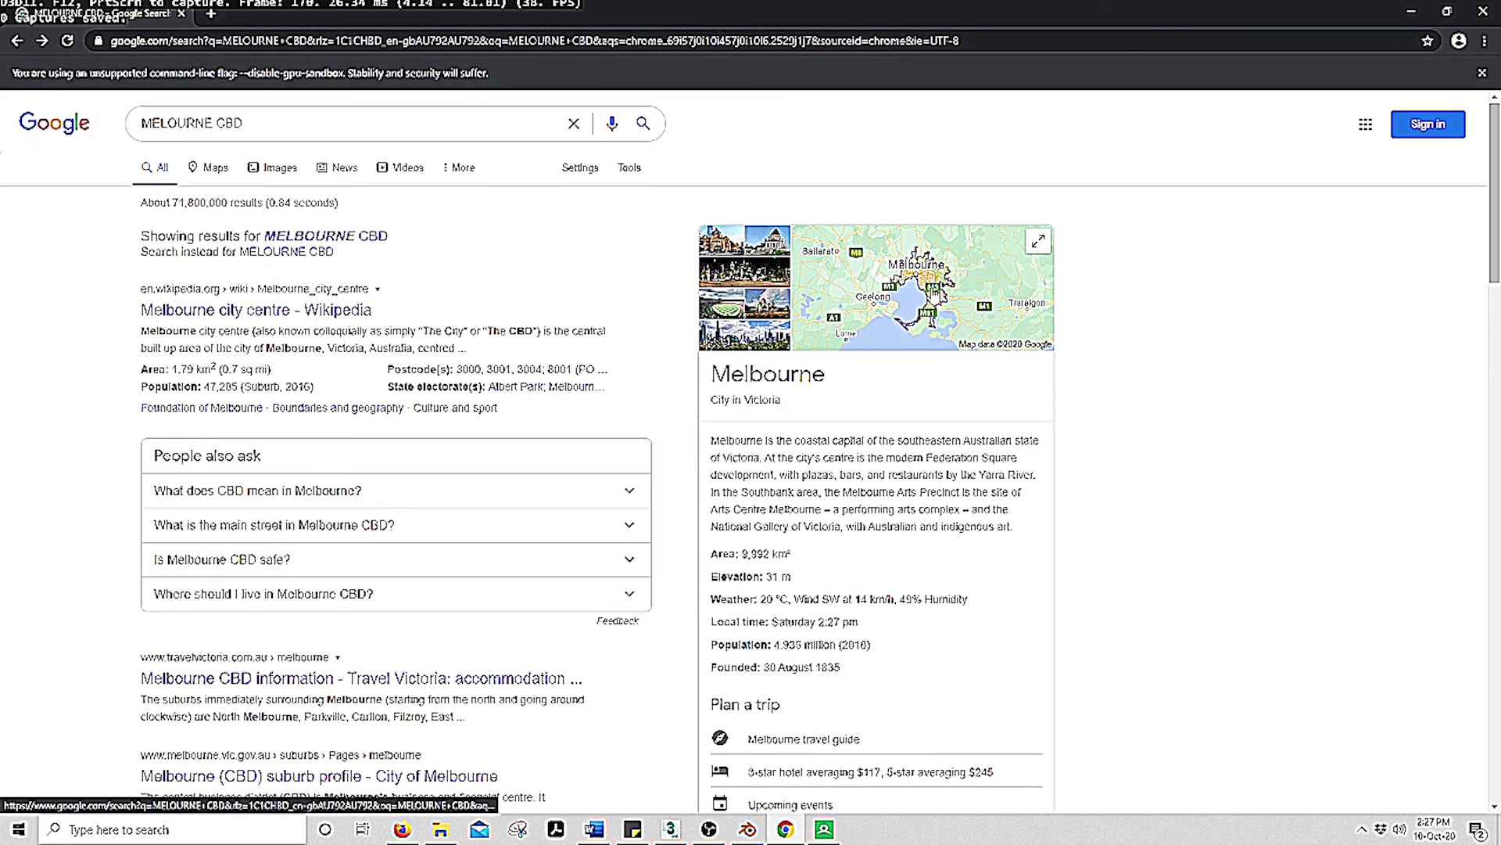
left_click(954, 322)
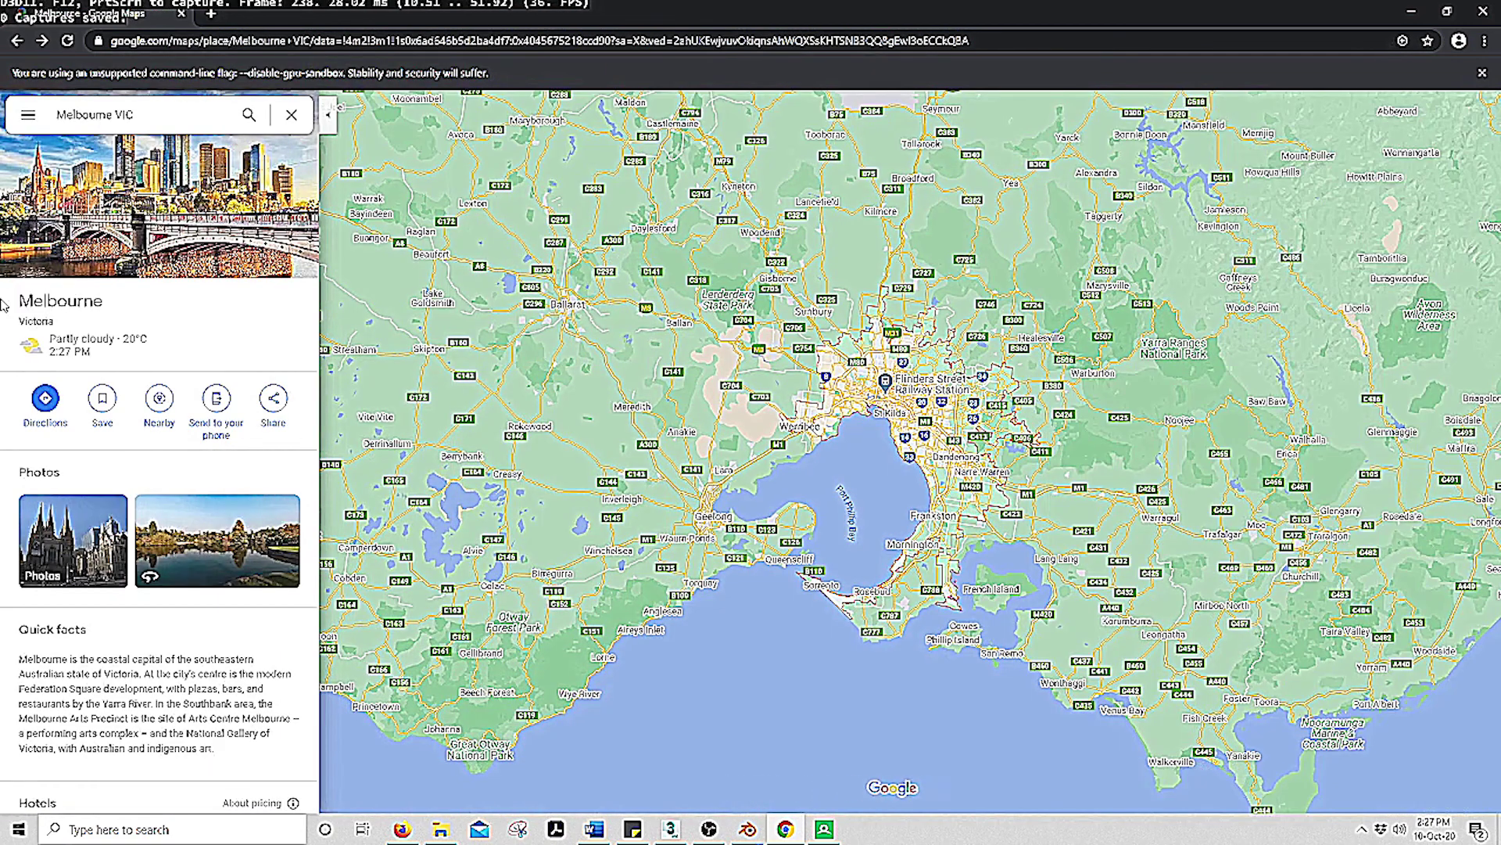
Switch Google Maps to satellite, zoom into Melbourne's CBD and tilt it into 3D
left_click(327, 114)
left_click(40, 763)
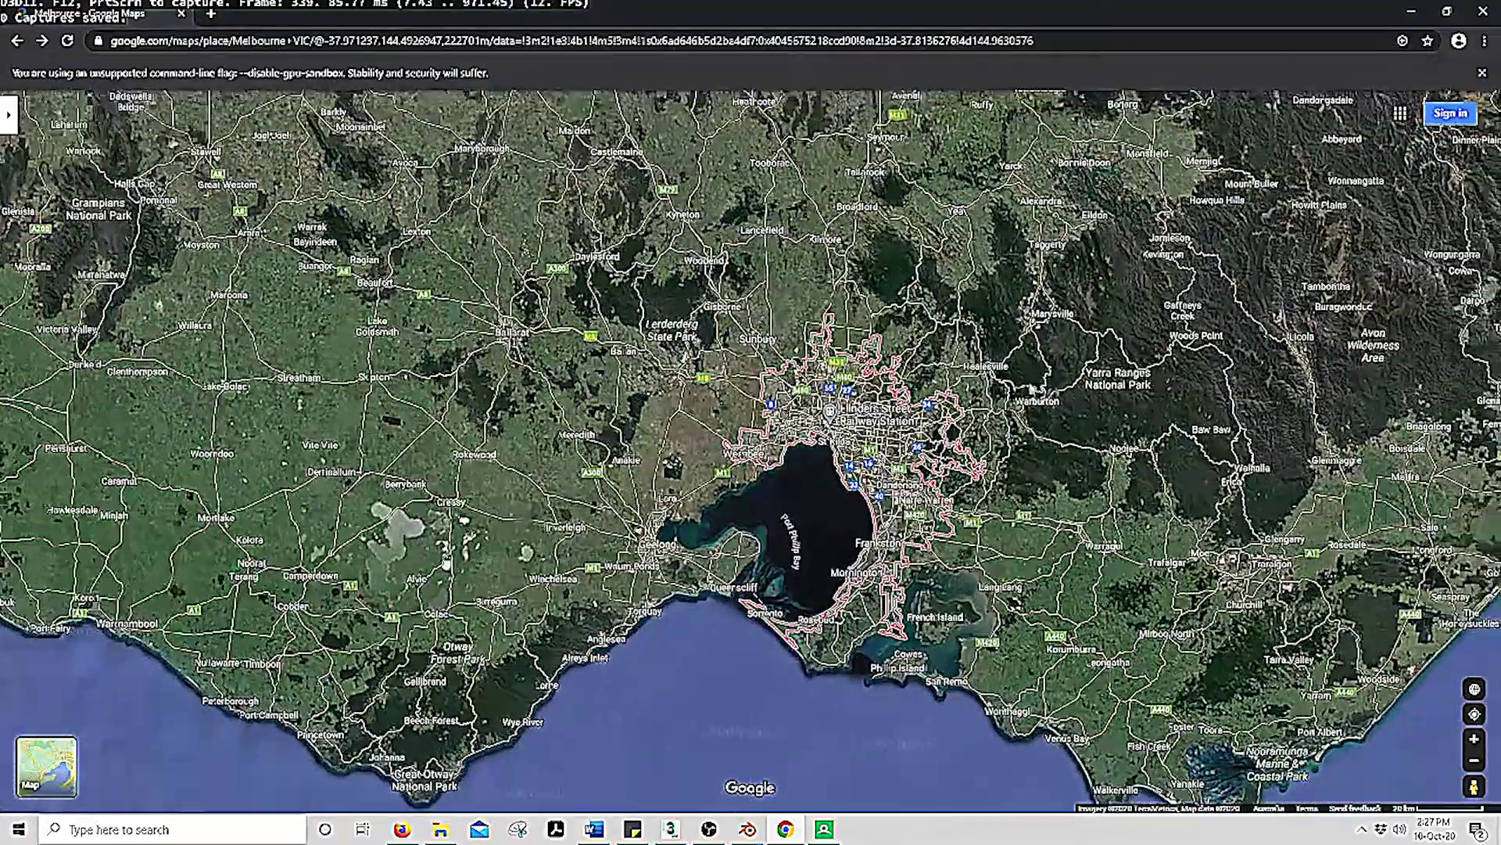
scroll(931, 385, "up", 3)
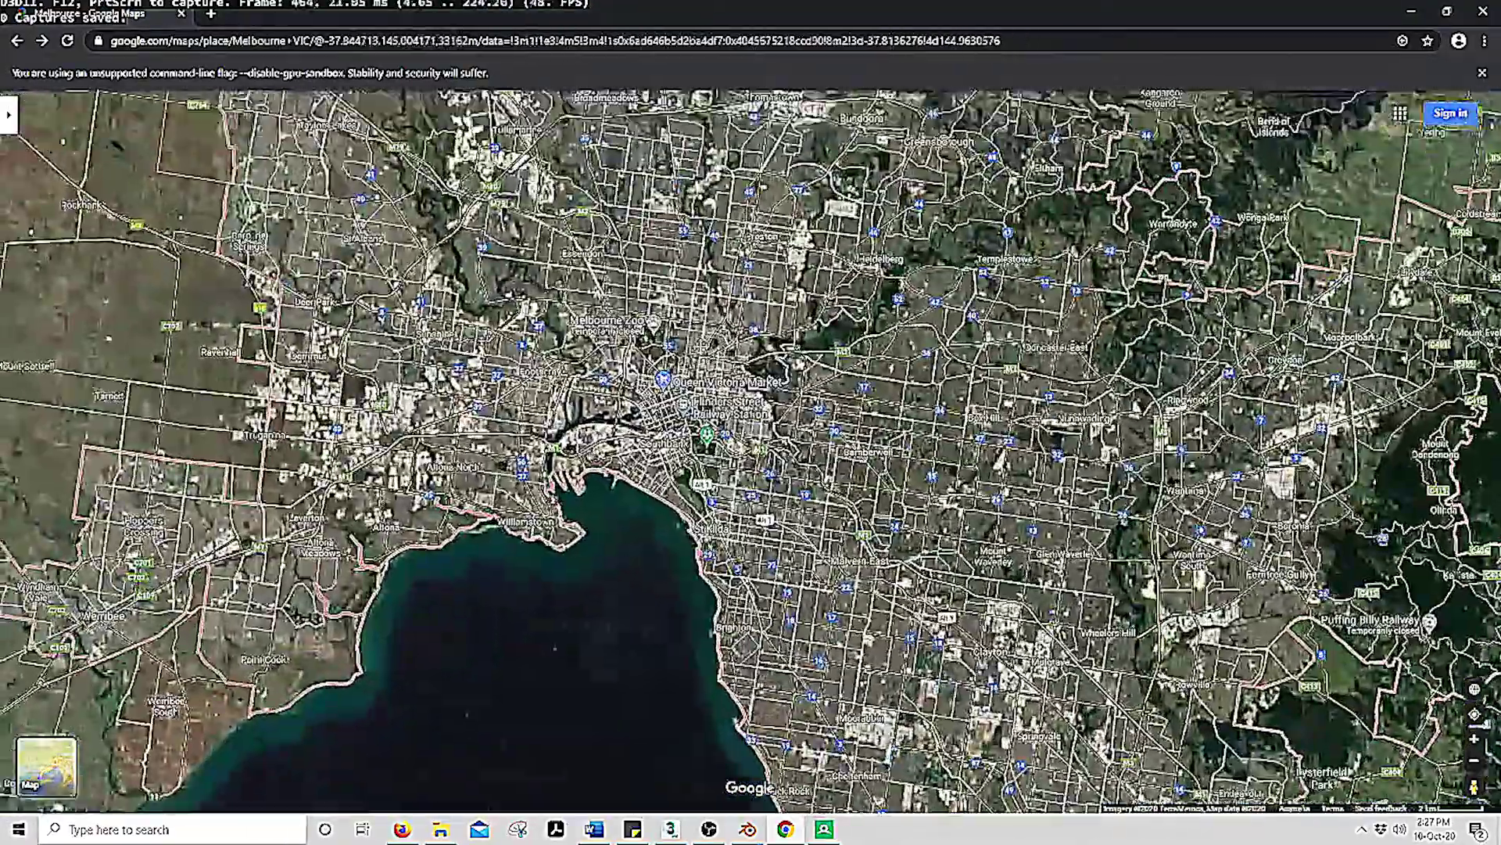
scroll(703, 431, "up", 3)
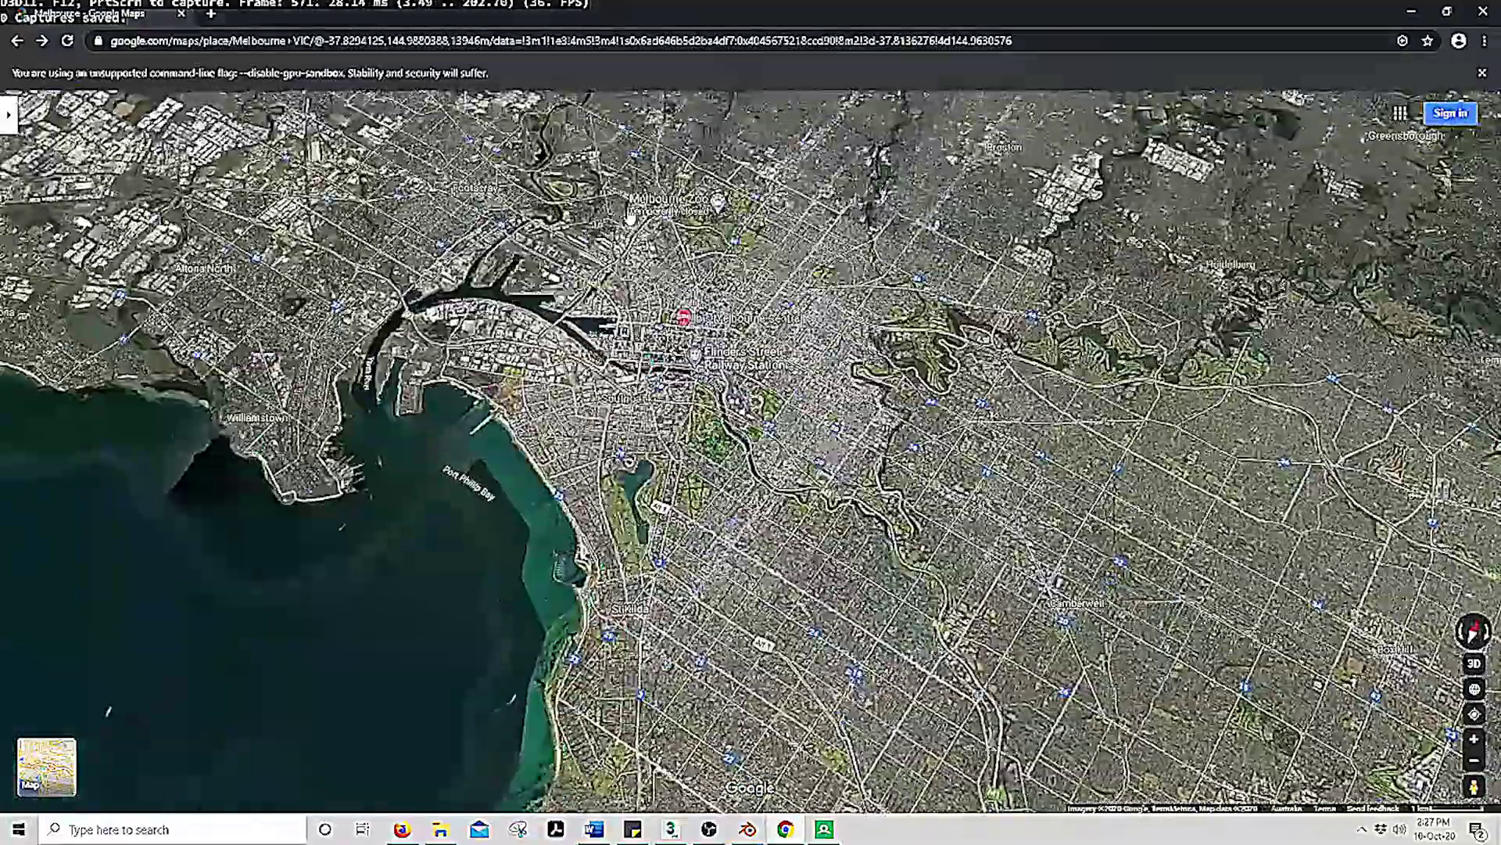
left_click(1474, 663)
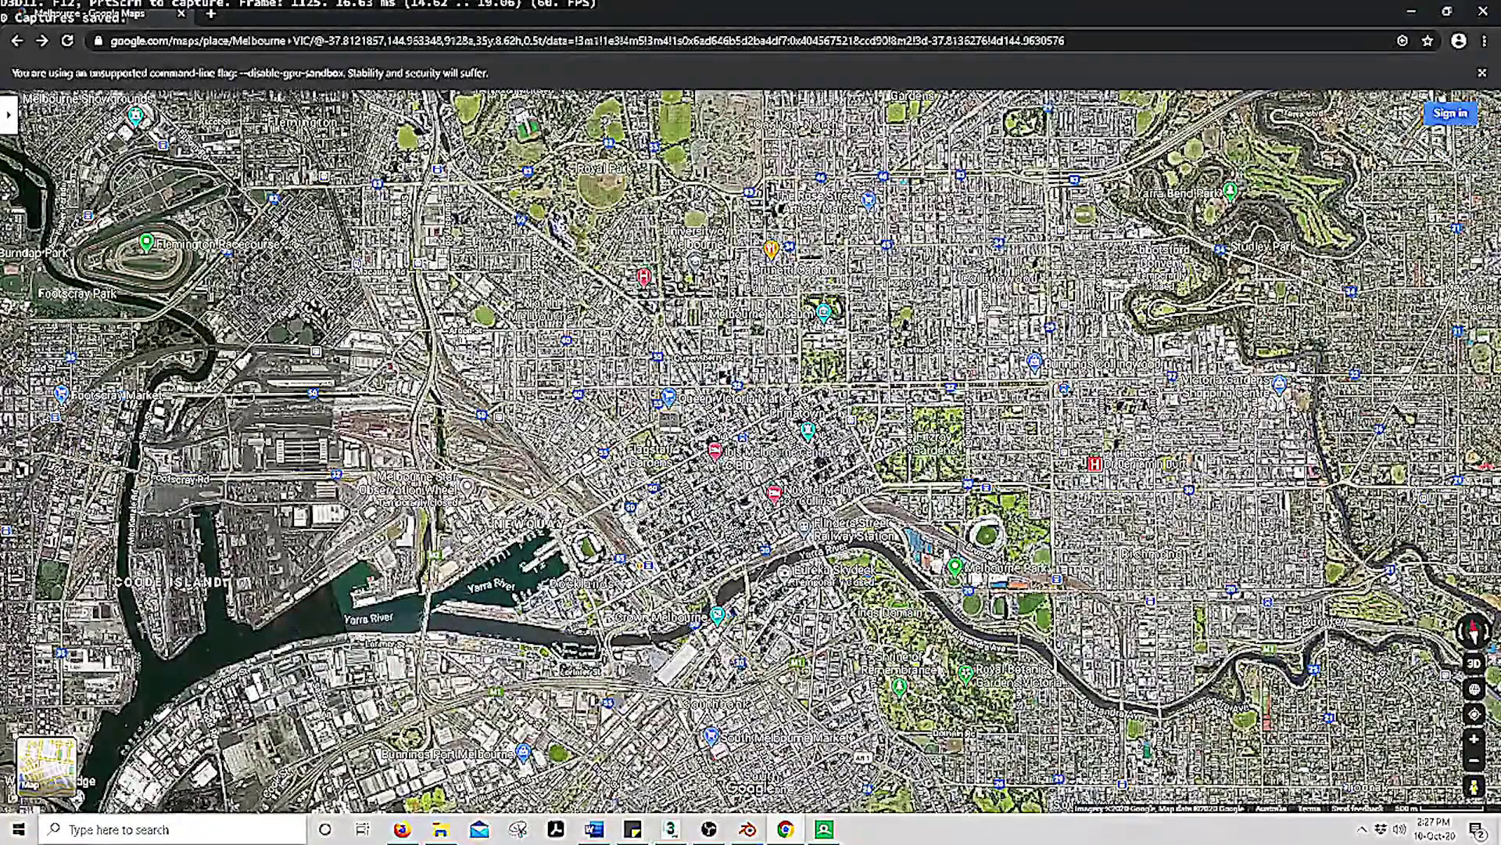
scroll(821, 536, "up", 3)
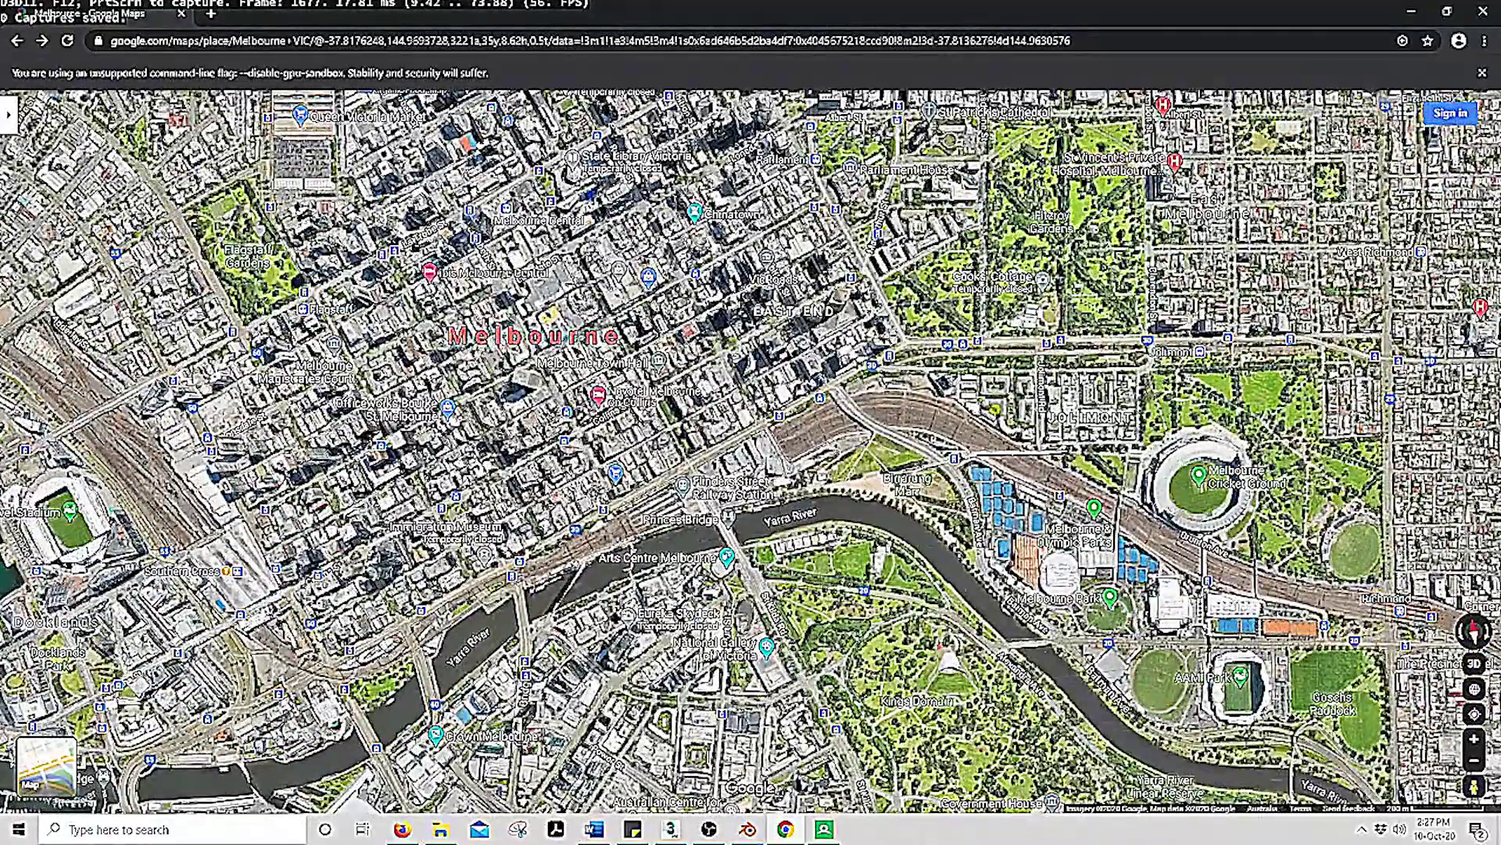
Capture the Chrome map frame immediately in RenderDoc and load the new Frame #1694 capture
left_click(824, 830)
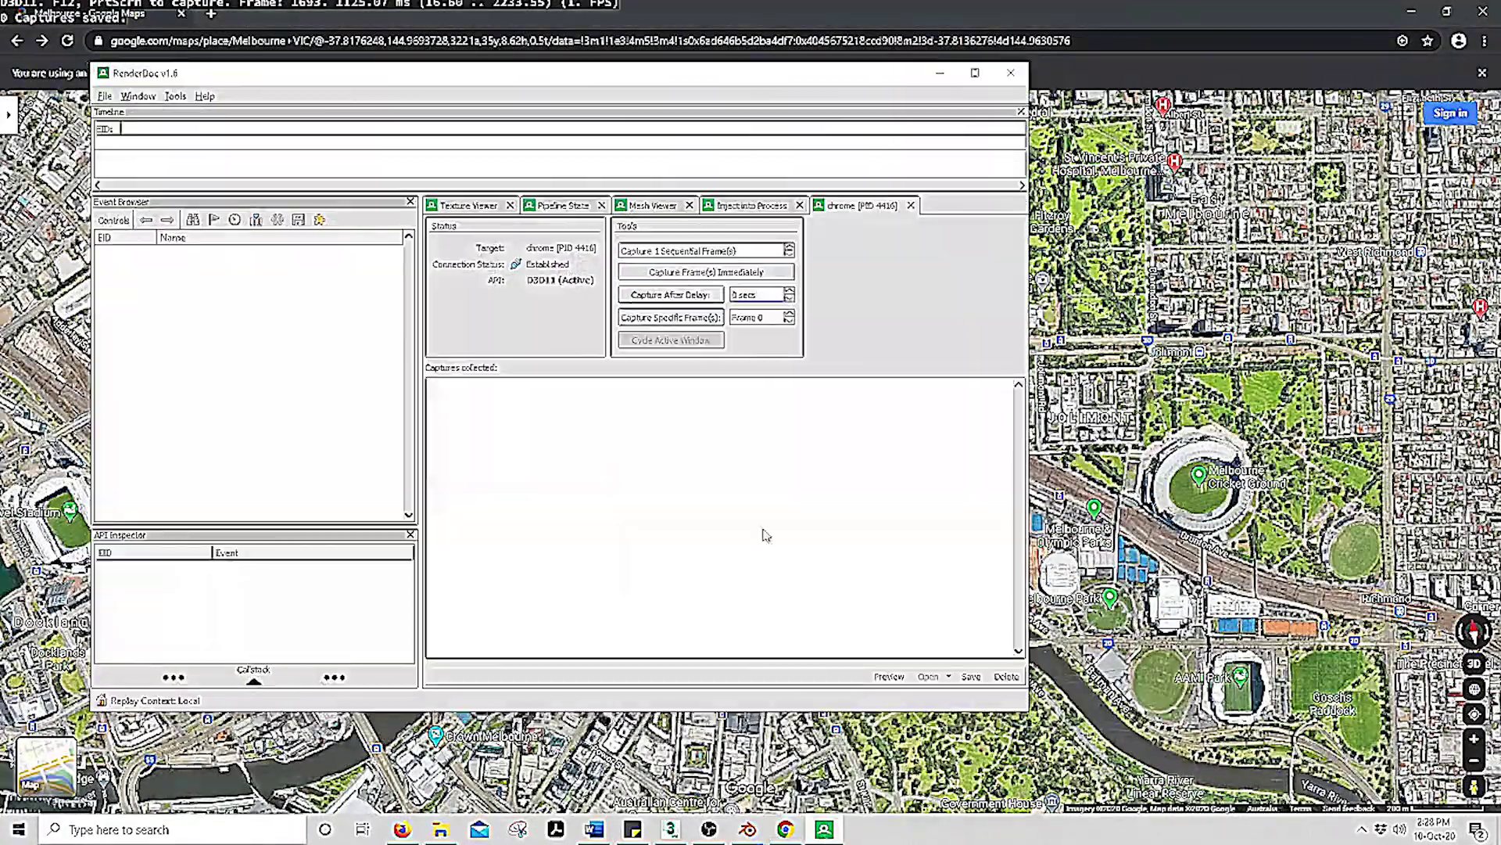
left_click(723, 273)
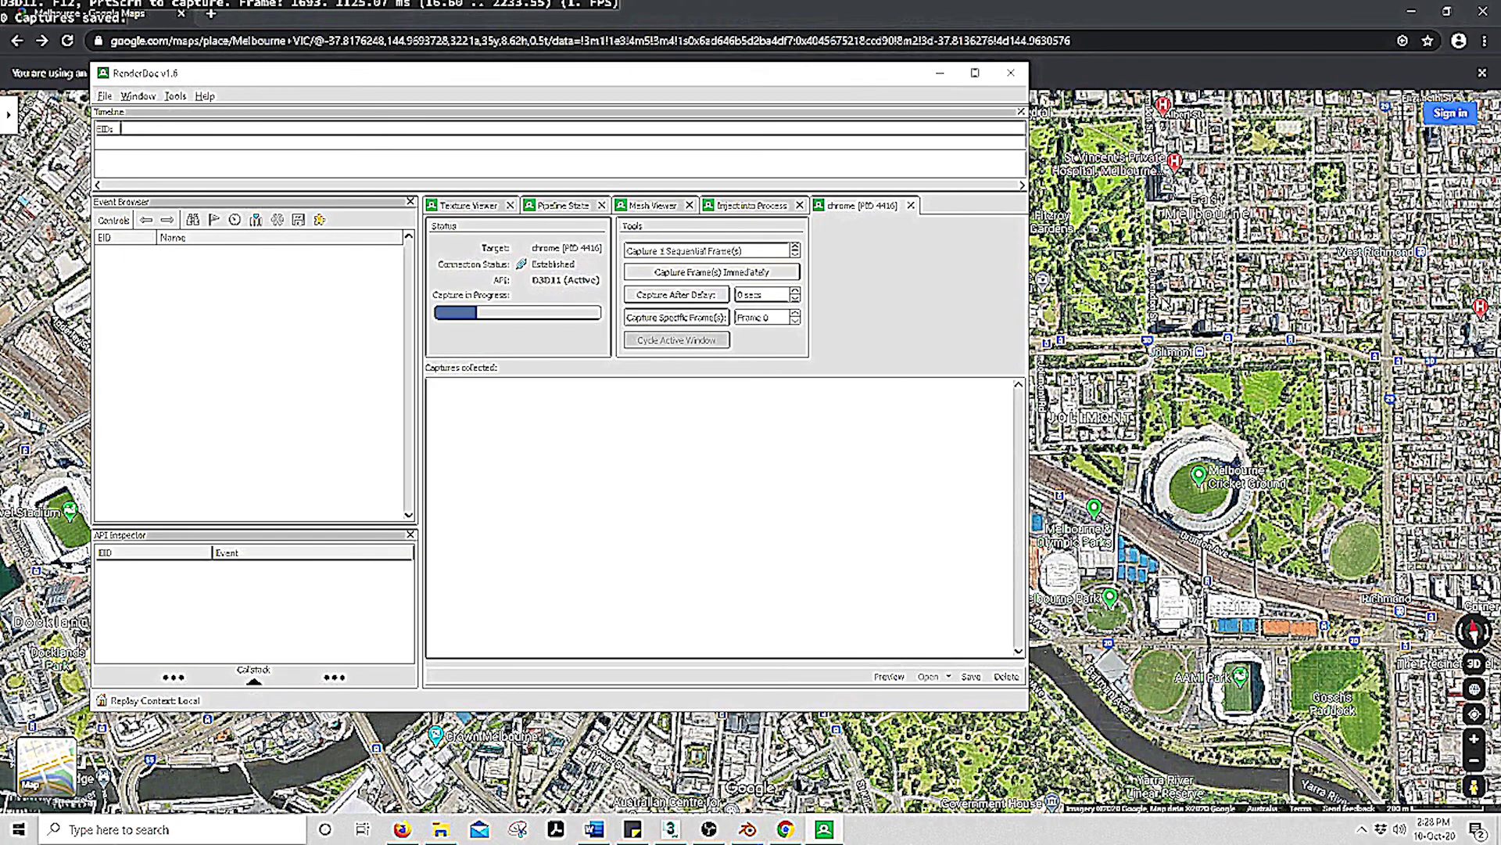
key("super+Down")
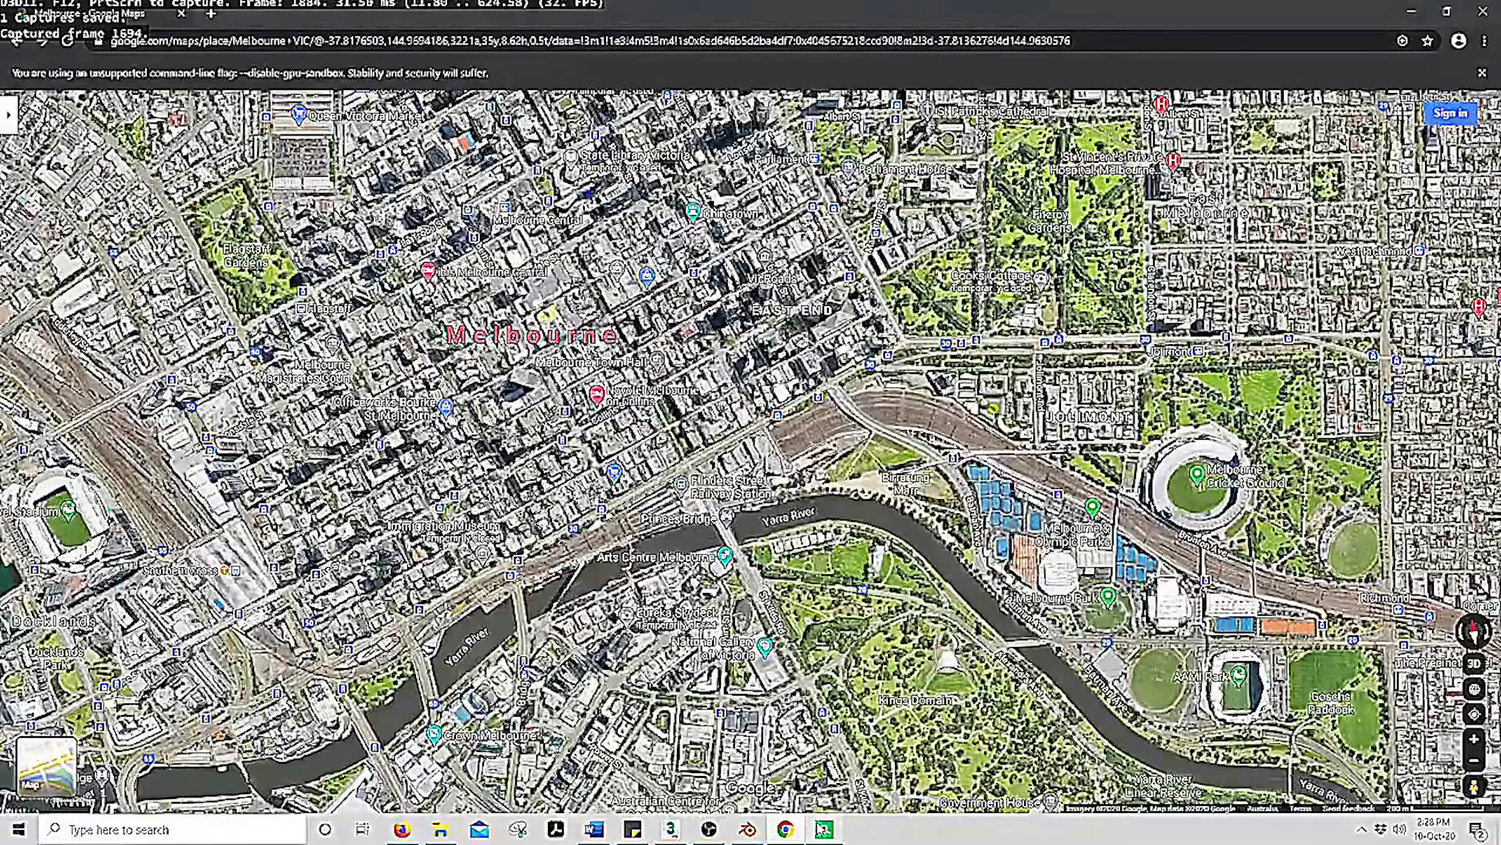
left_click(821, 829)
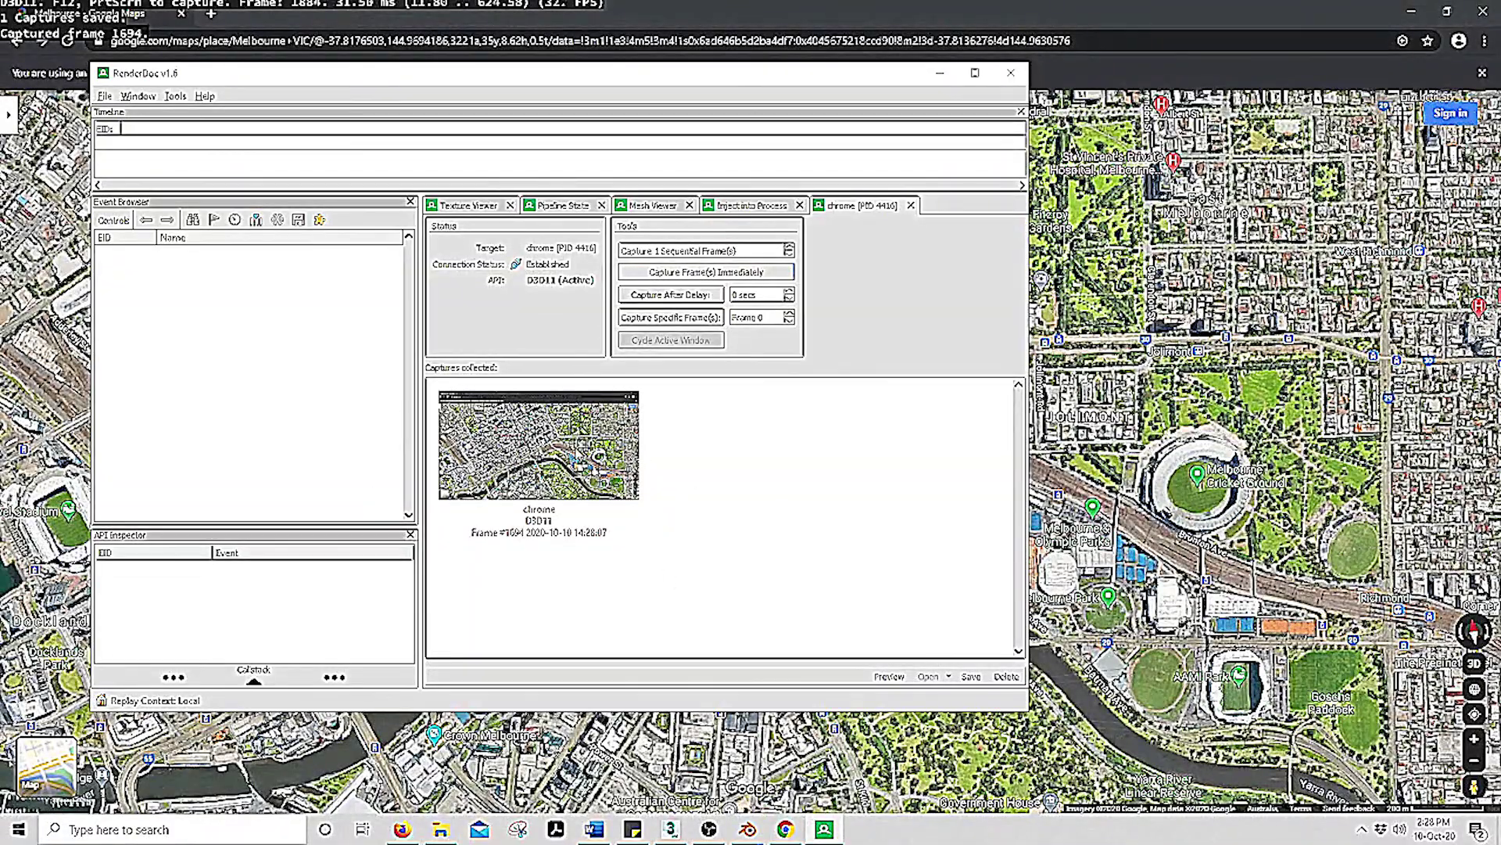
double_click(579, 467)
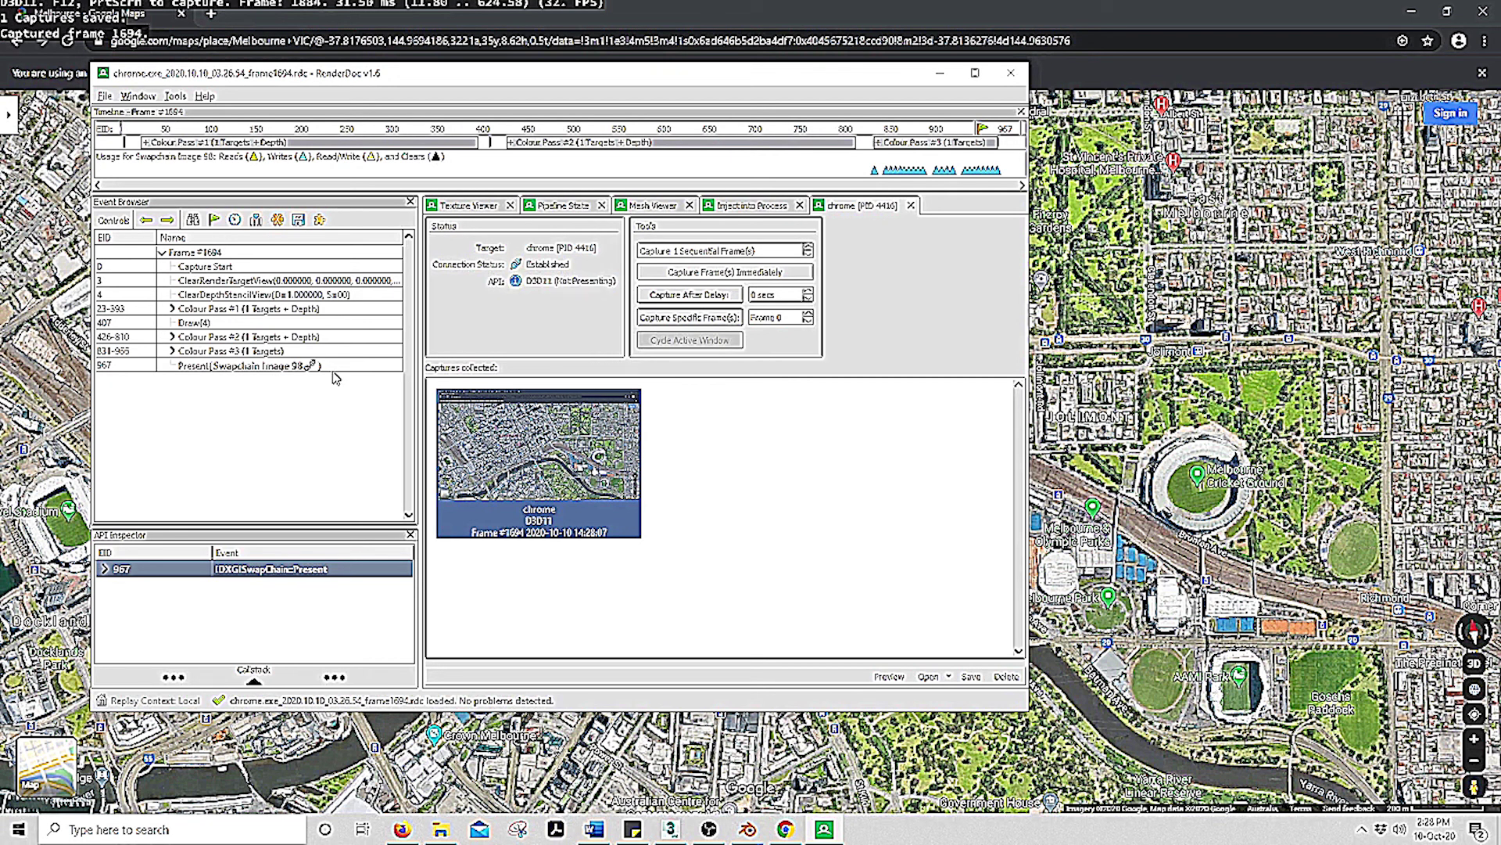
Save the RenderDoc capture as 'Melbourne NEW.rdc', then switch to Blender
left_click(104, 96)
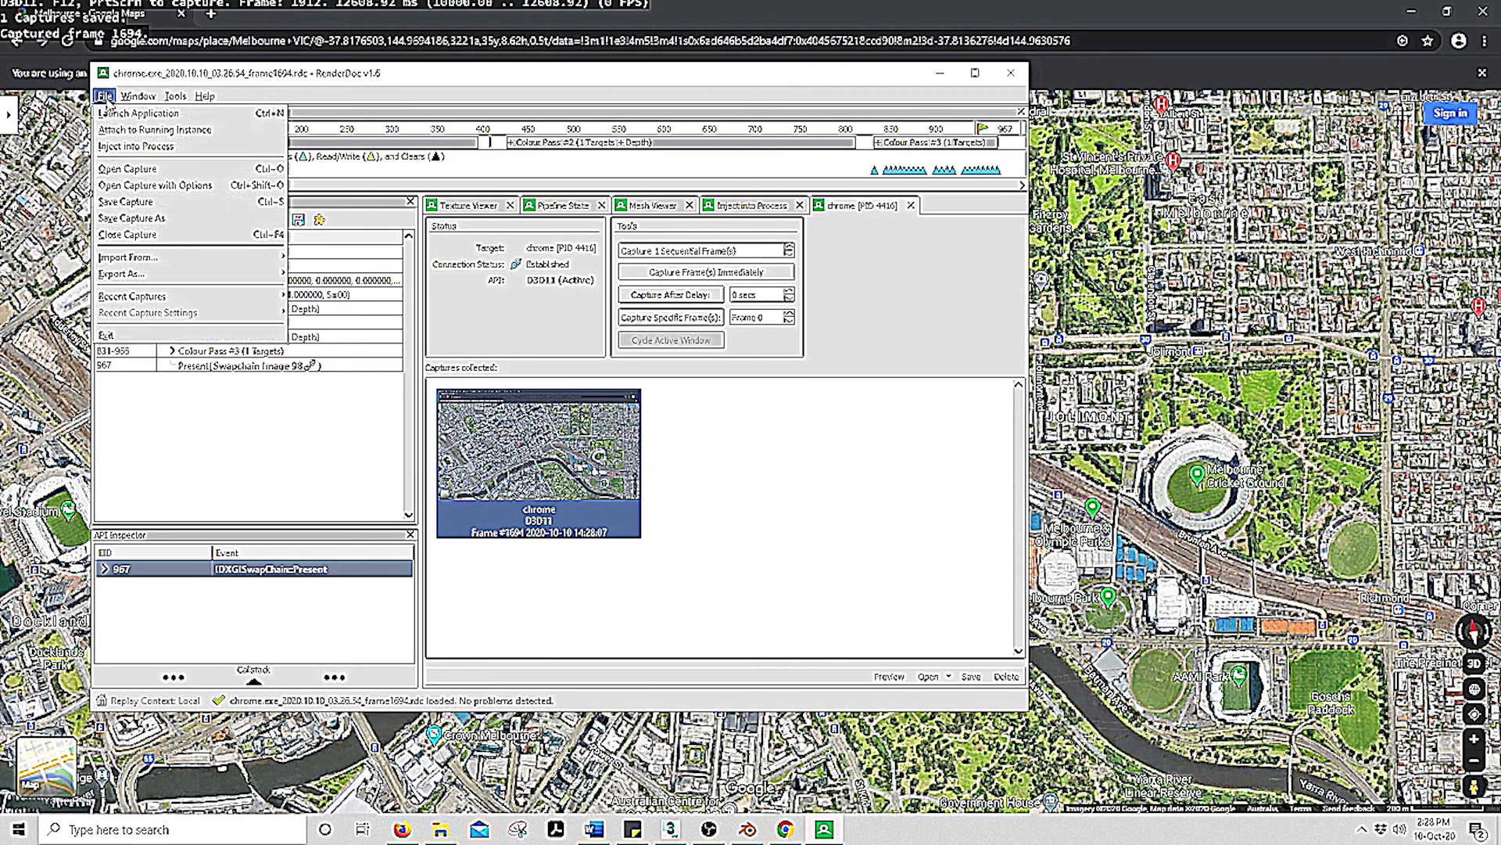
left_click(165, 219)
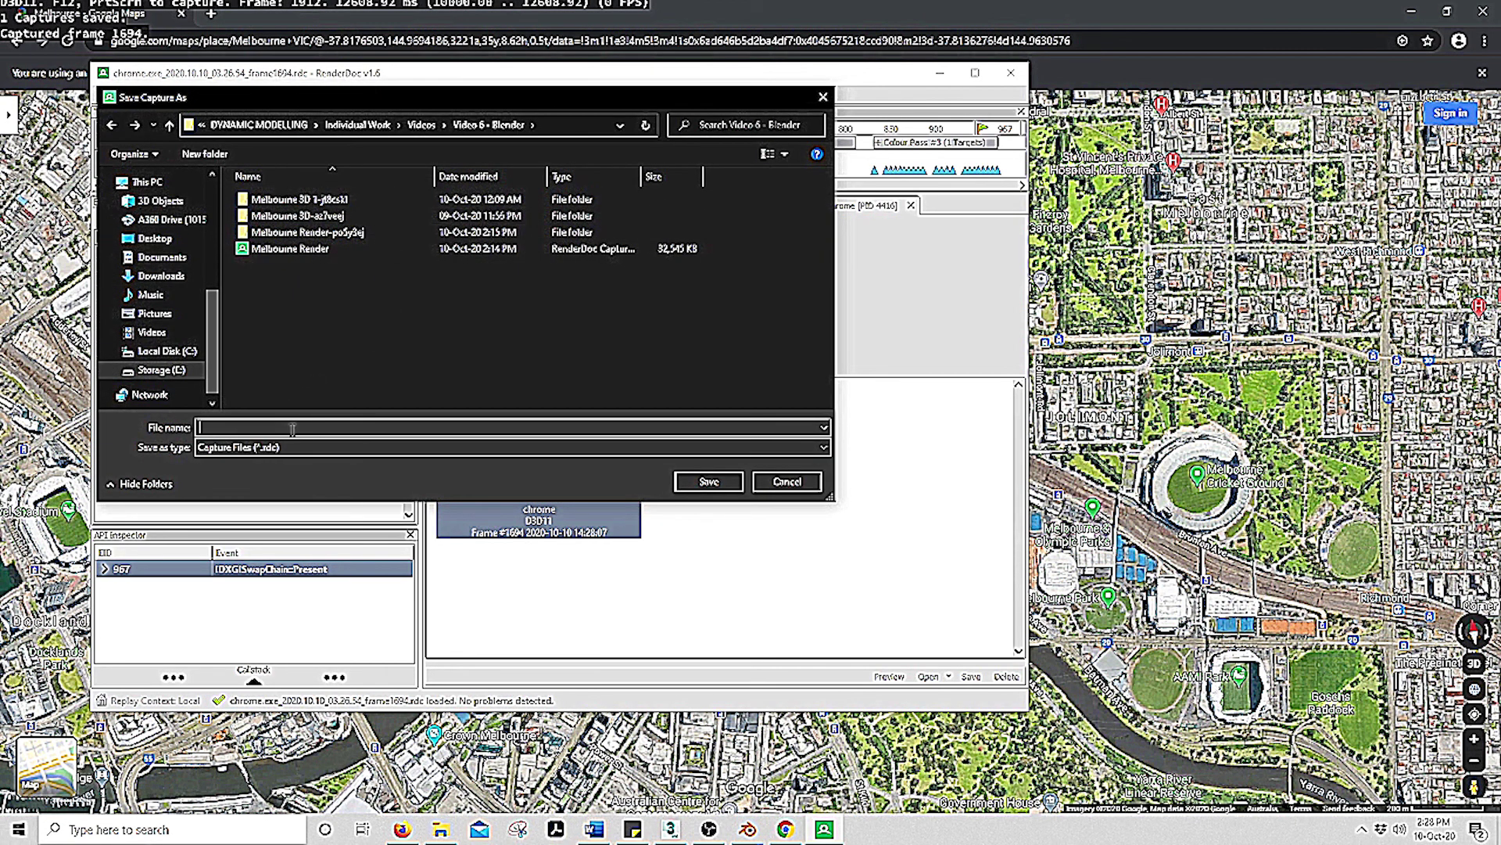
type("m")
key("BackSpace")
type("M")
key("BackSpace")
type("Melbourne NEW")
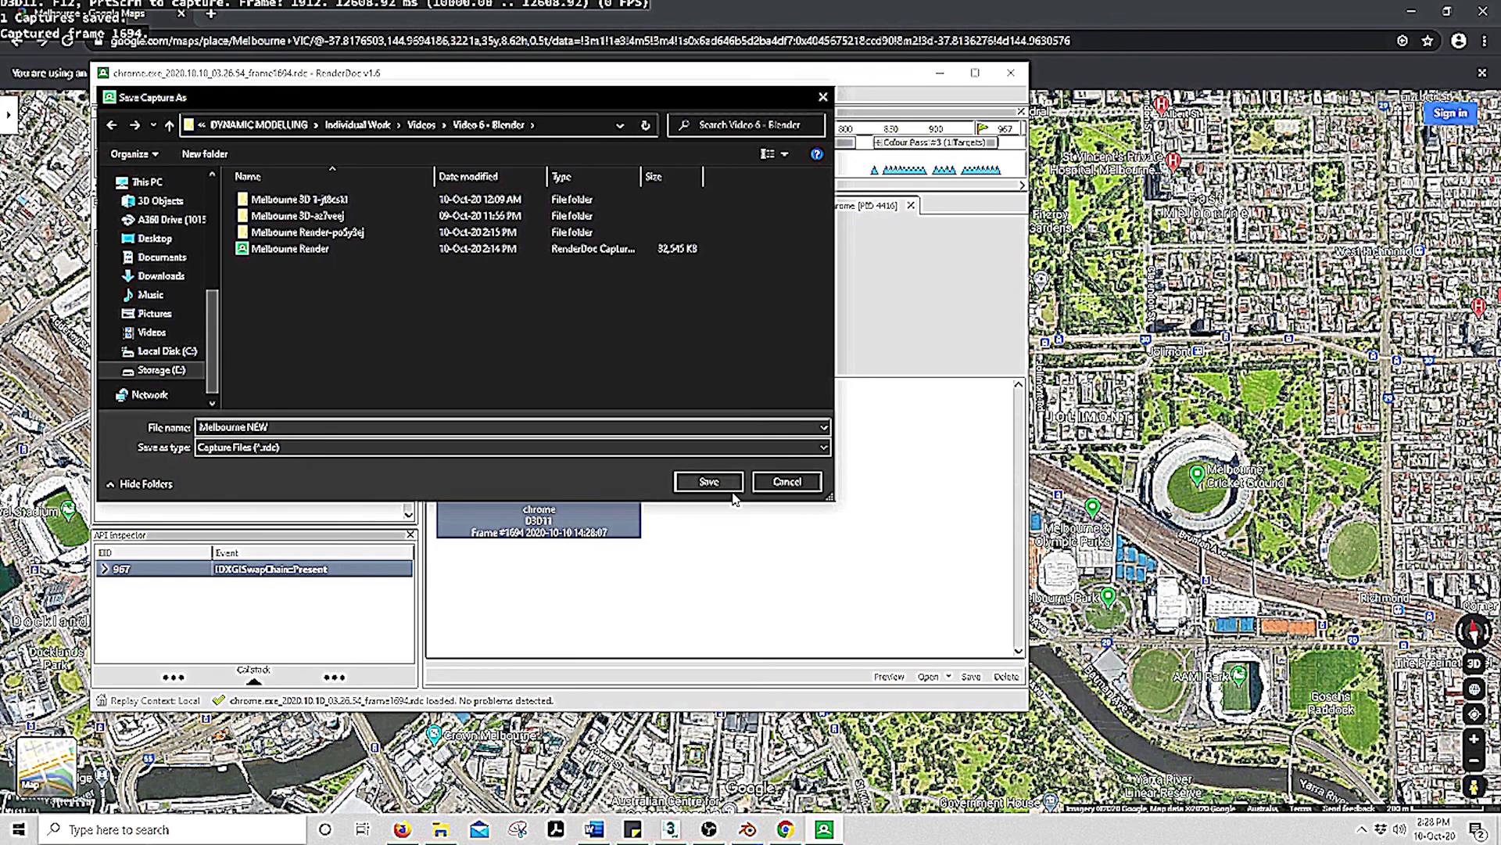
left_click(709, 481)
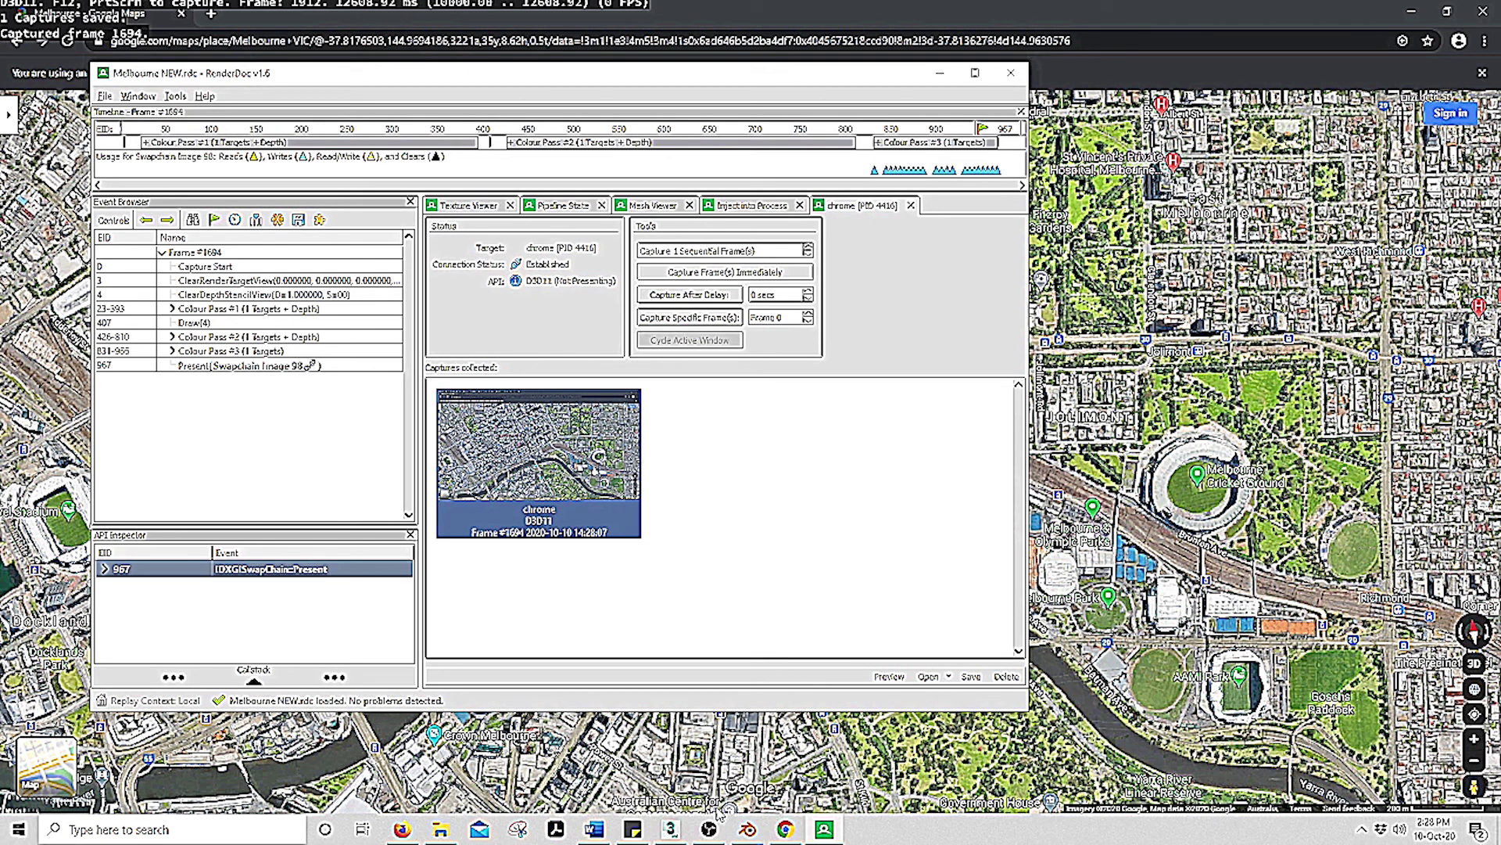
mouse_move(747, 829)
left_click(731, 743)
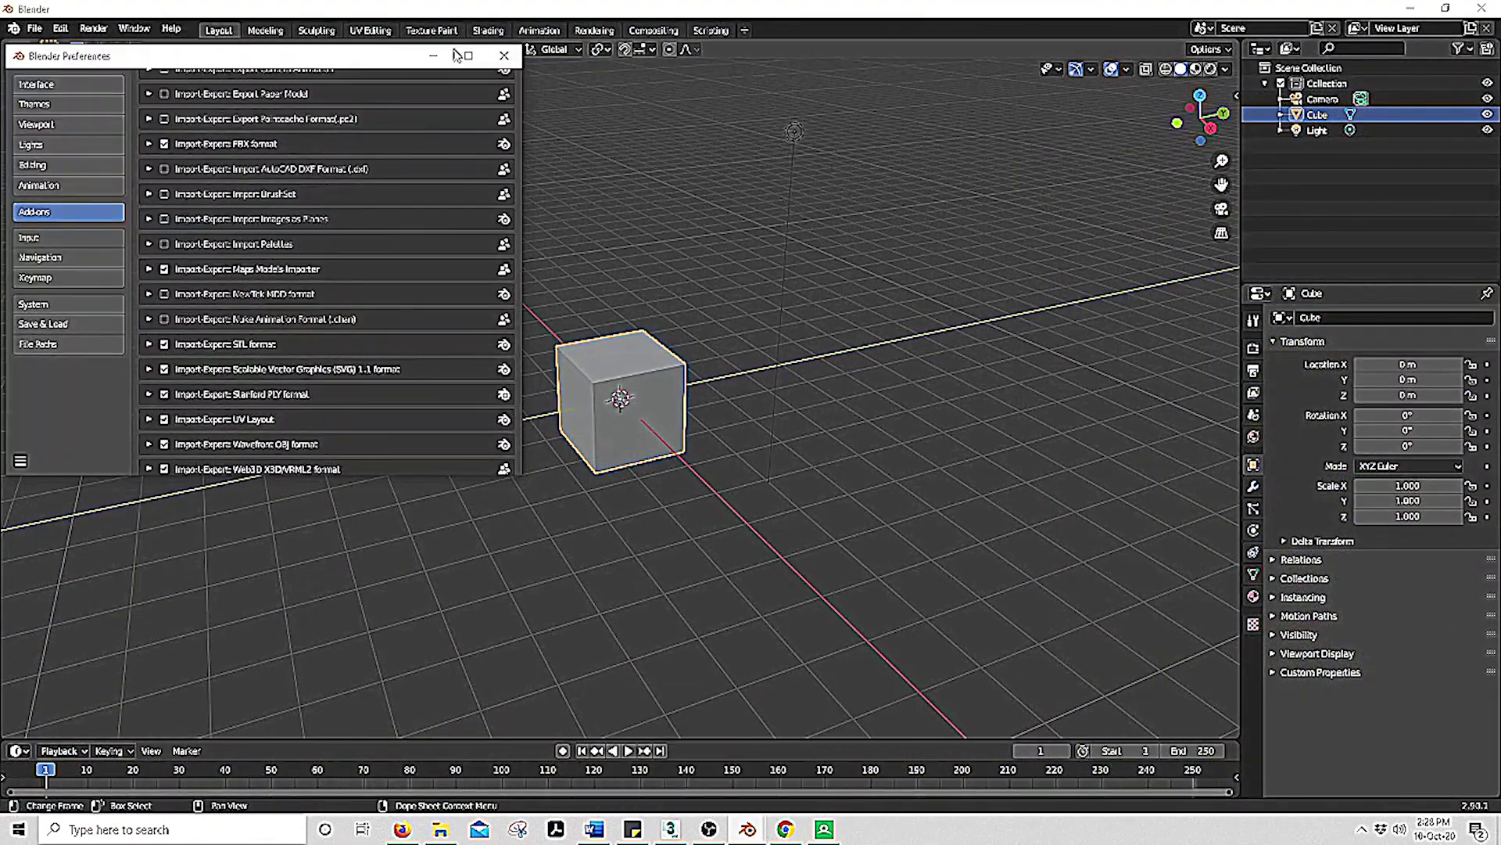
Put Blender's Preferences away, clear the scene selection and open the File menu
left_click(414, 140)
left_click(377, 184)
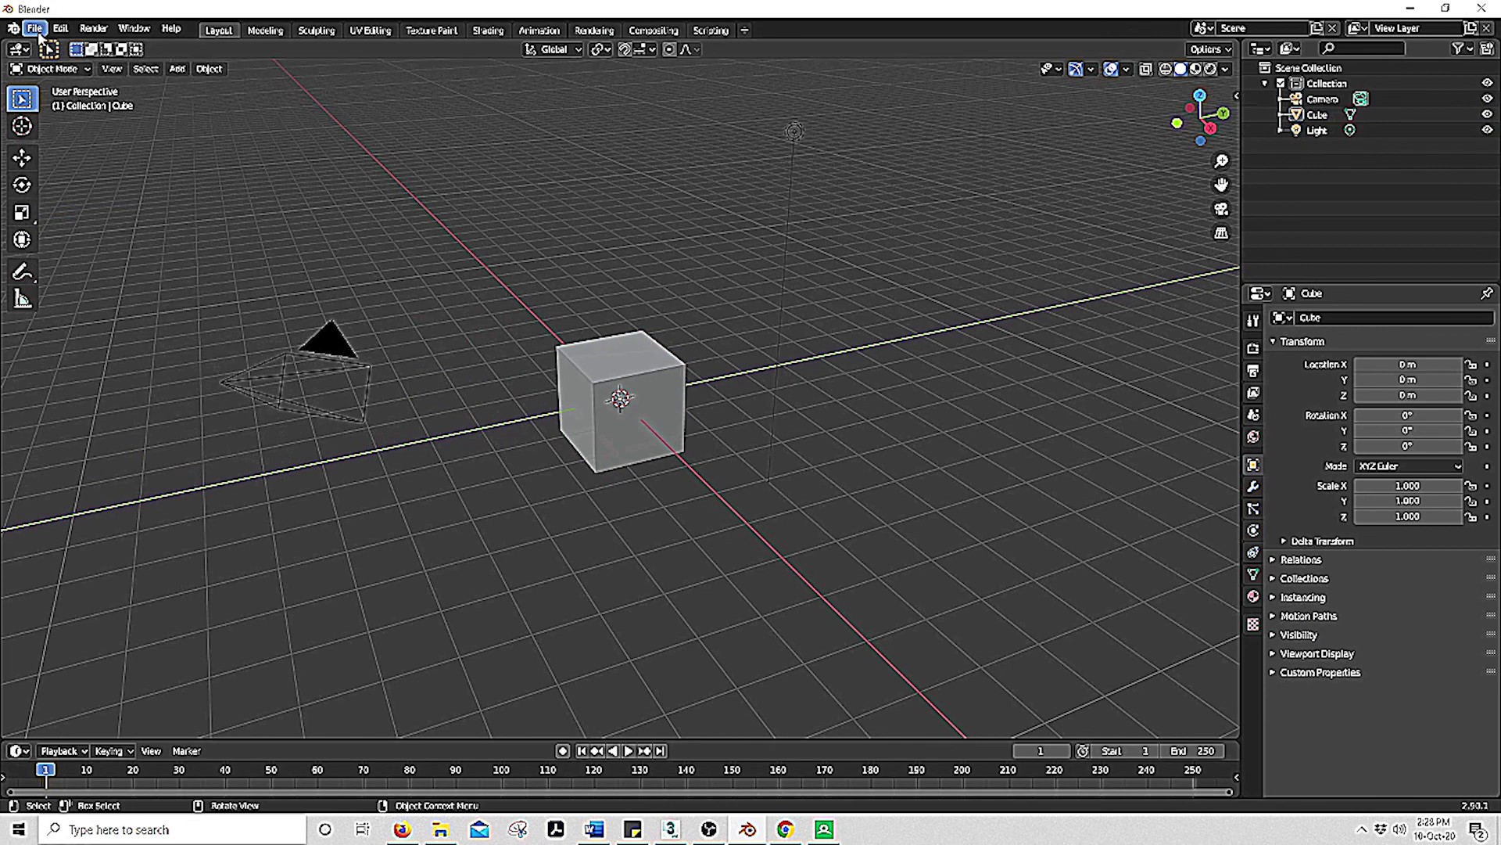
left_click(35, 29)
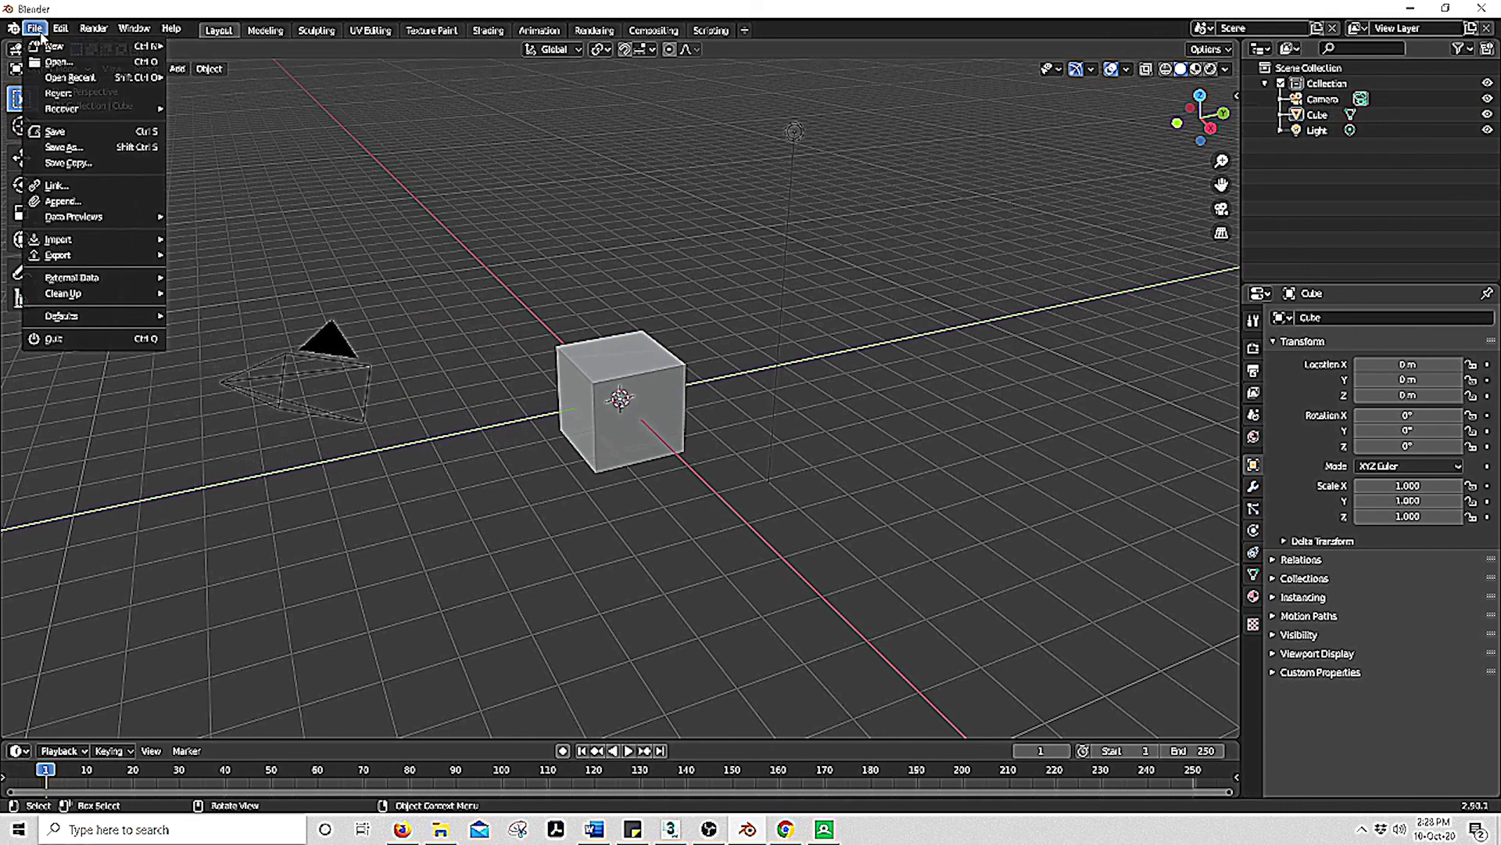
Import Melbourne NEW.rdc as a Google Maps Capture from E:\...\Videos\Video 6 - Blender
mouse_move(110, 248)
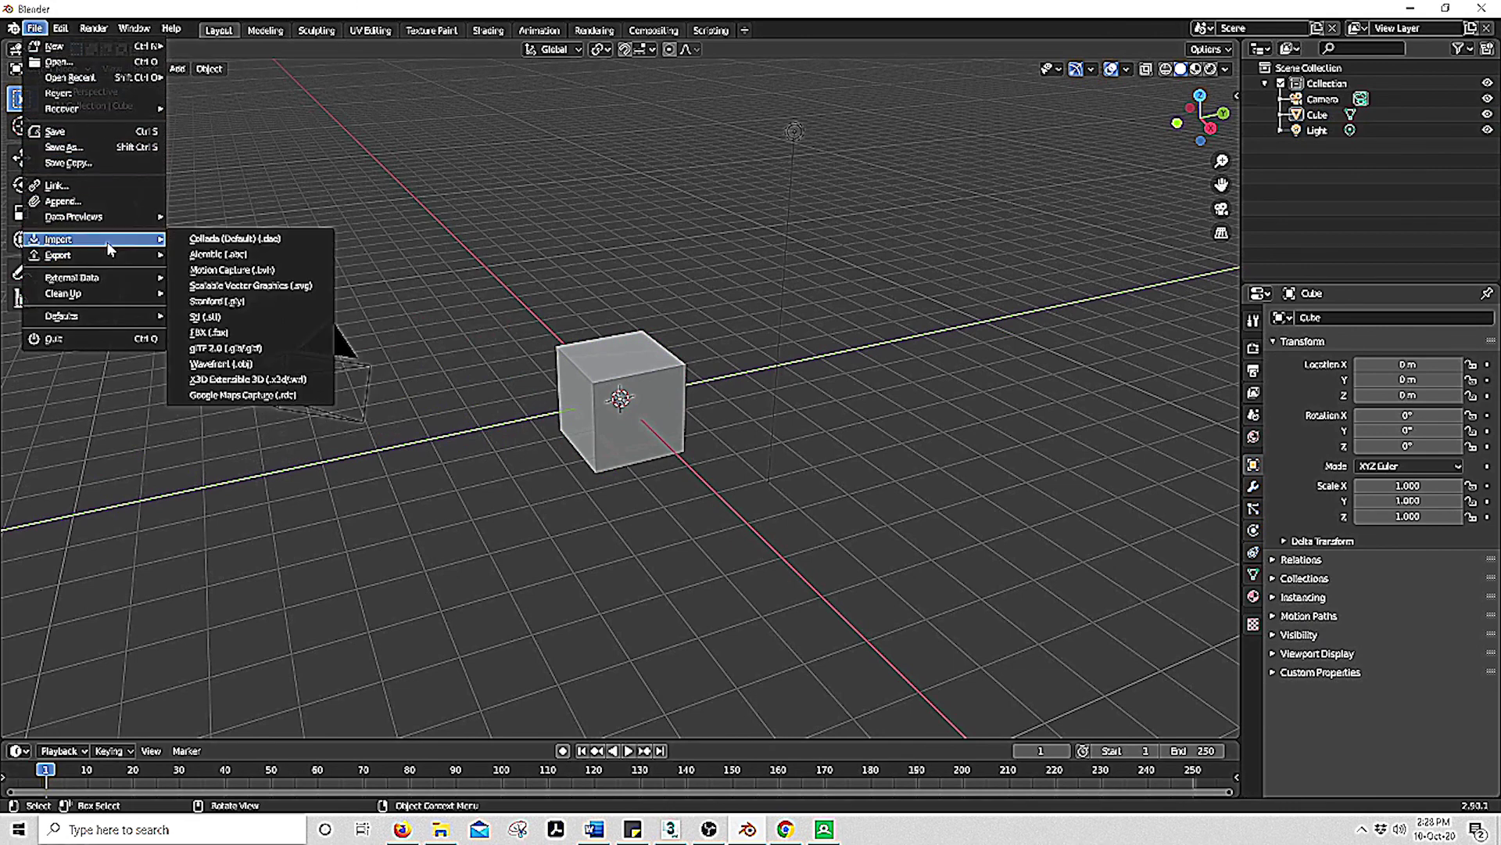
left_click(270, 394)
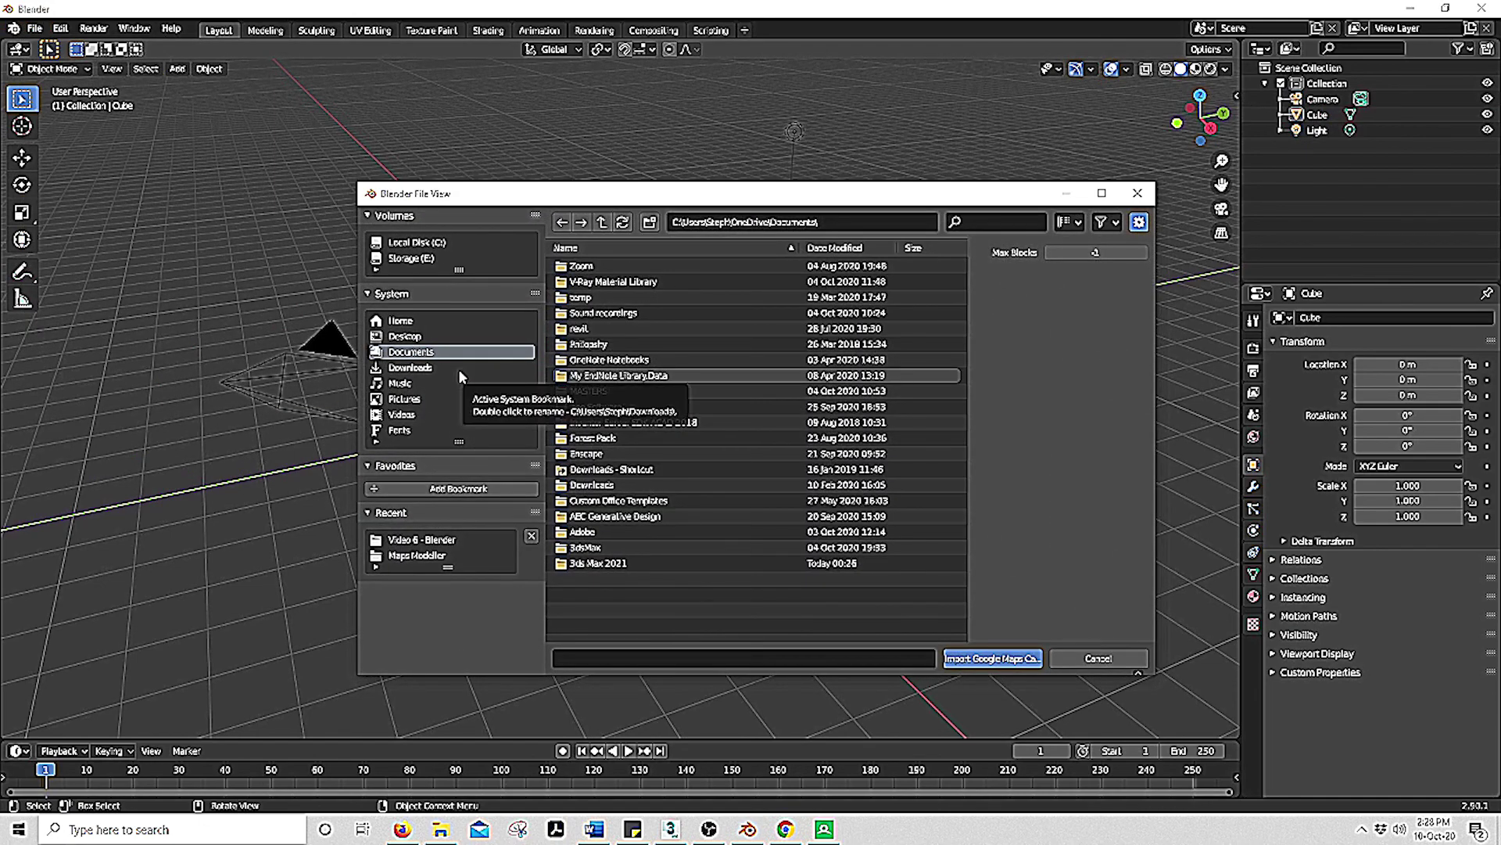
left_click(427, 260)
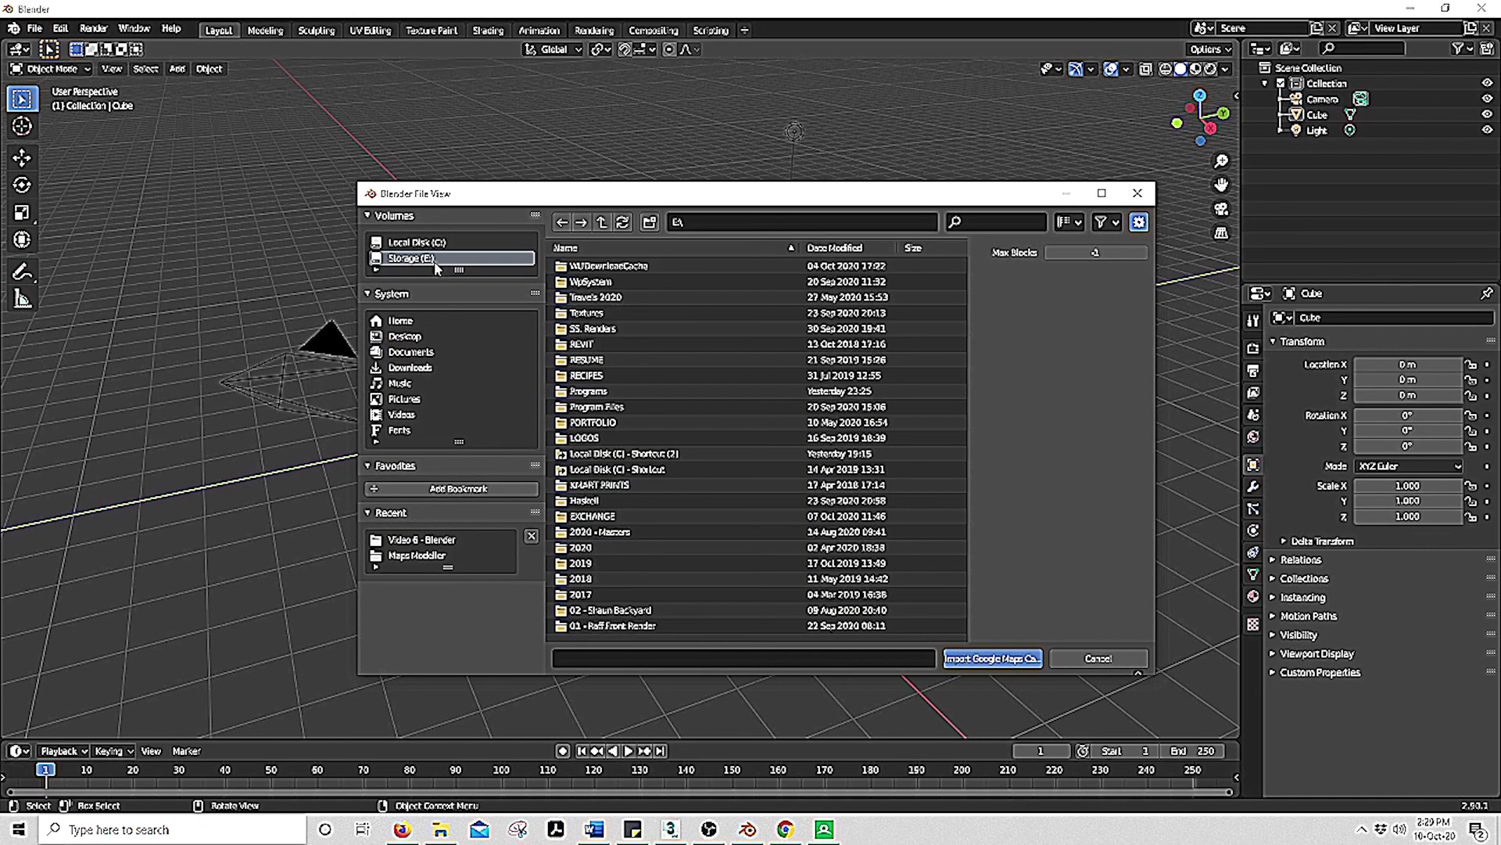
left_click(670, 532)
double_click(674, 530)
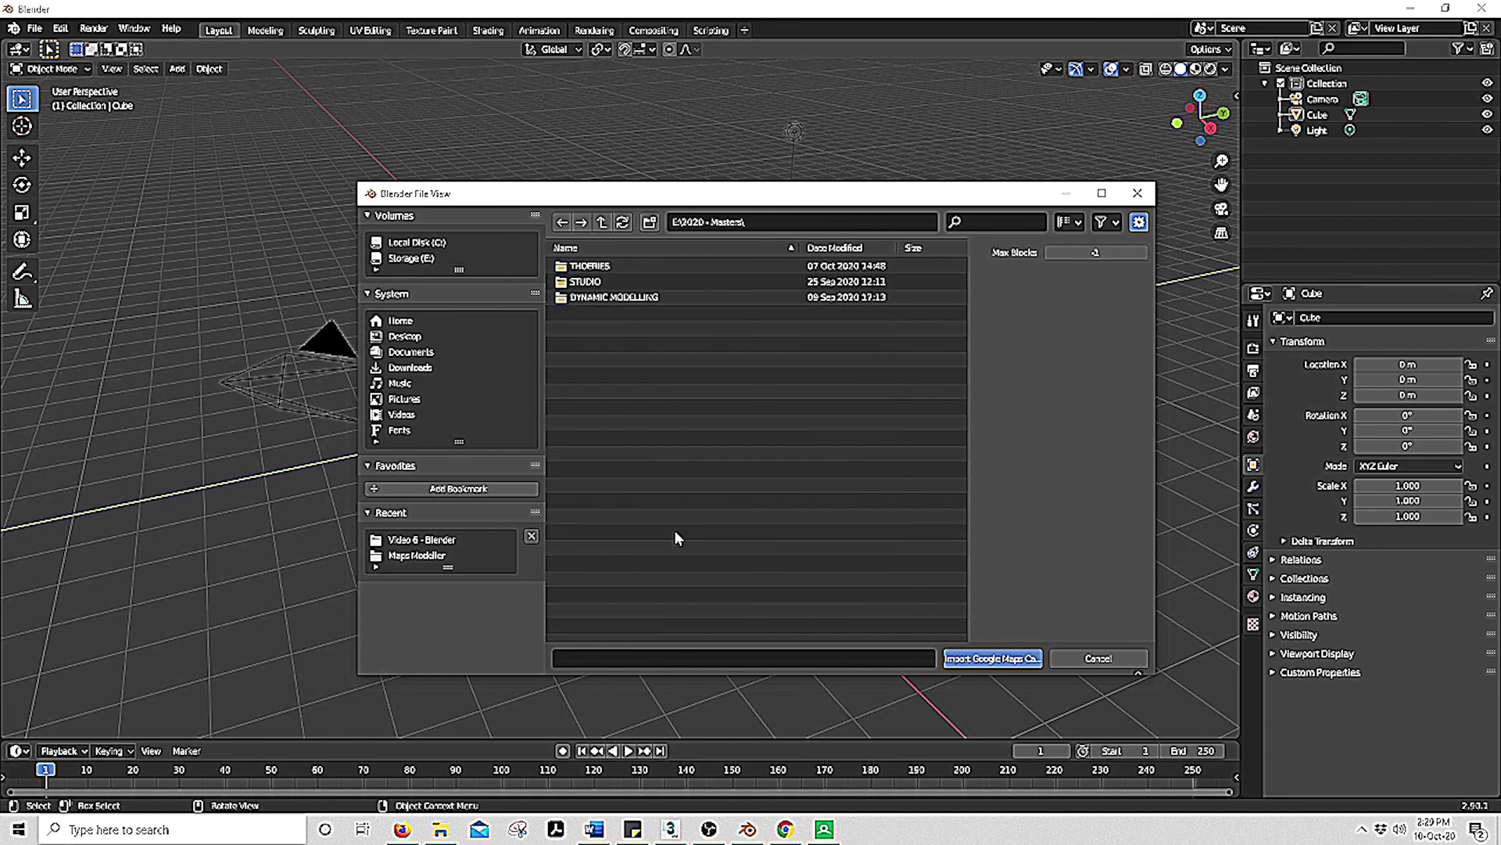
double_click(670, 298)
double_click(625, 296)
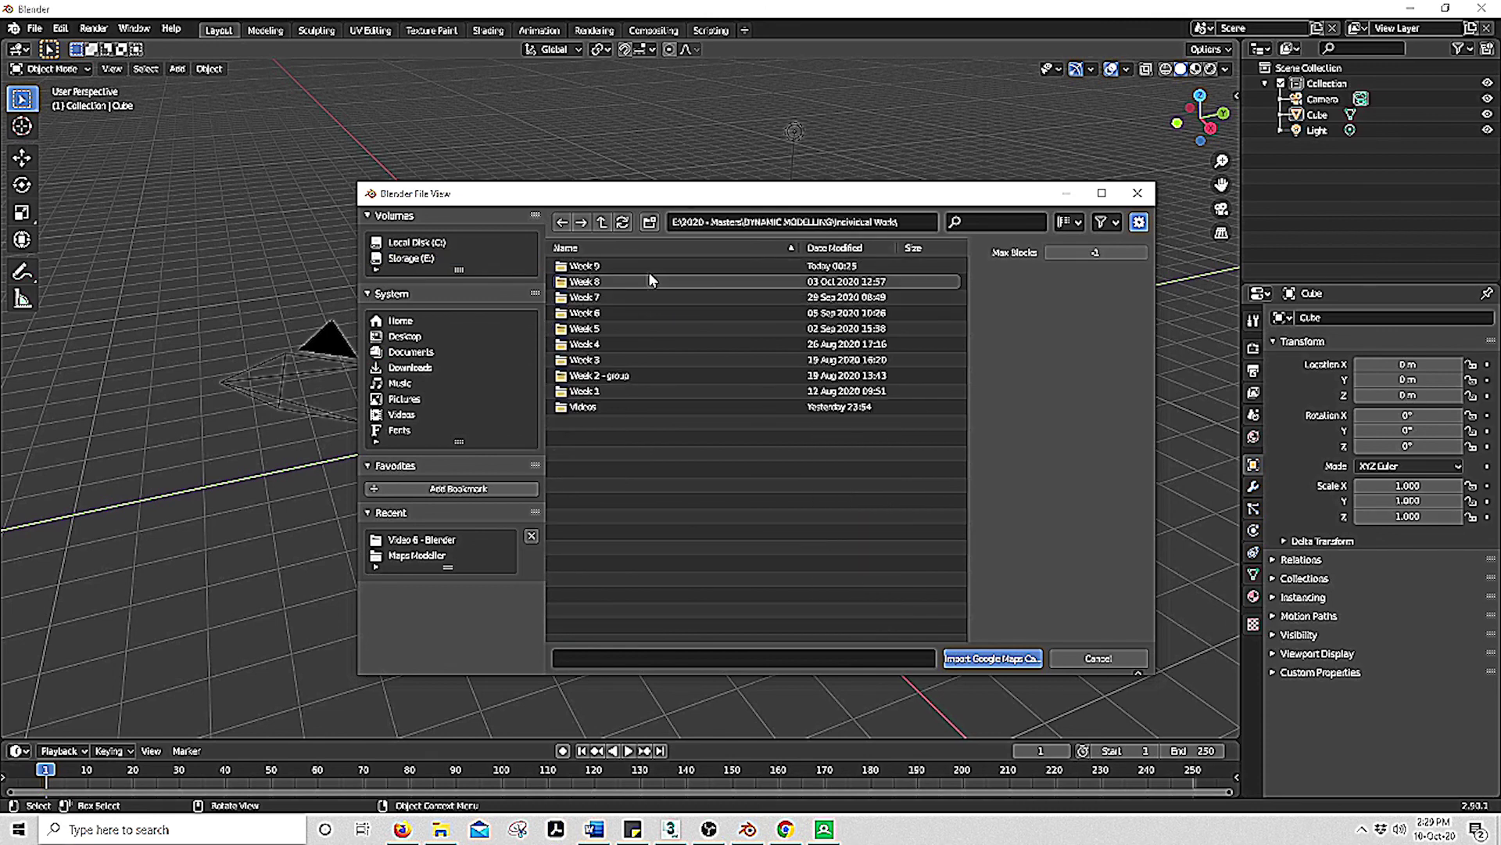
left_click(643, 405)
double_click(642, 406)
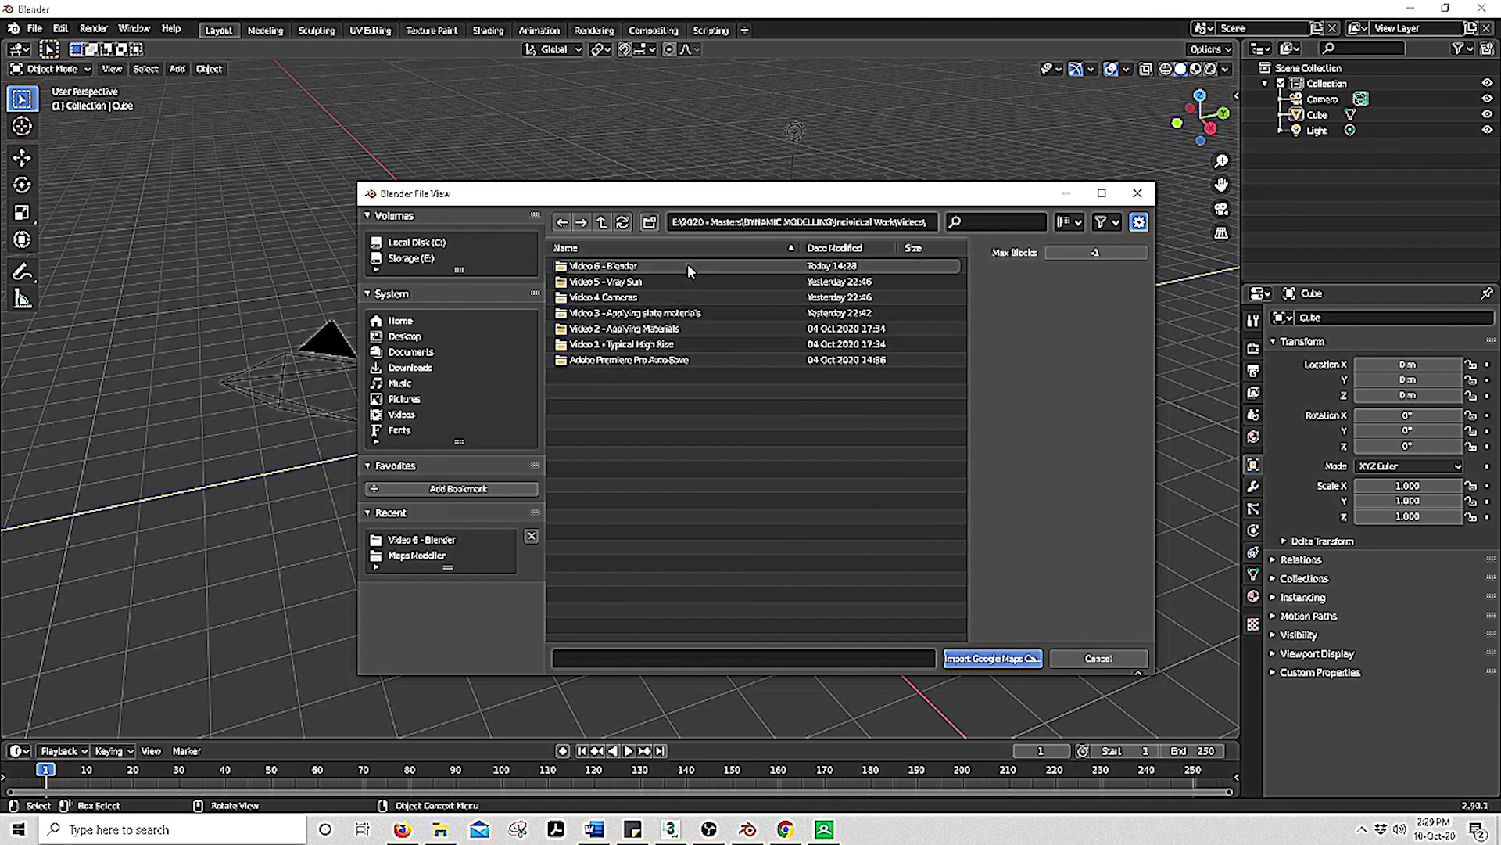
double_click(687, 265)
left_click(660, 328)
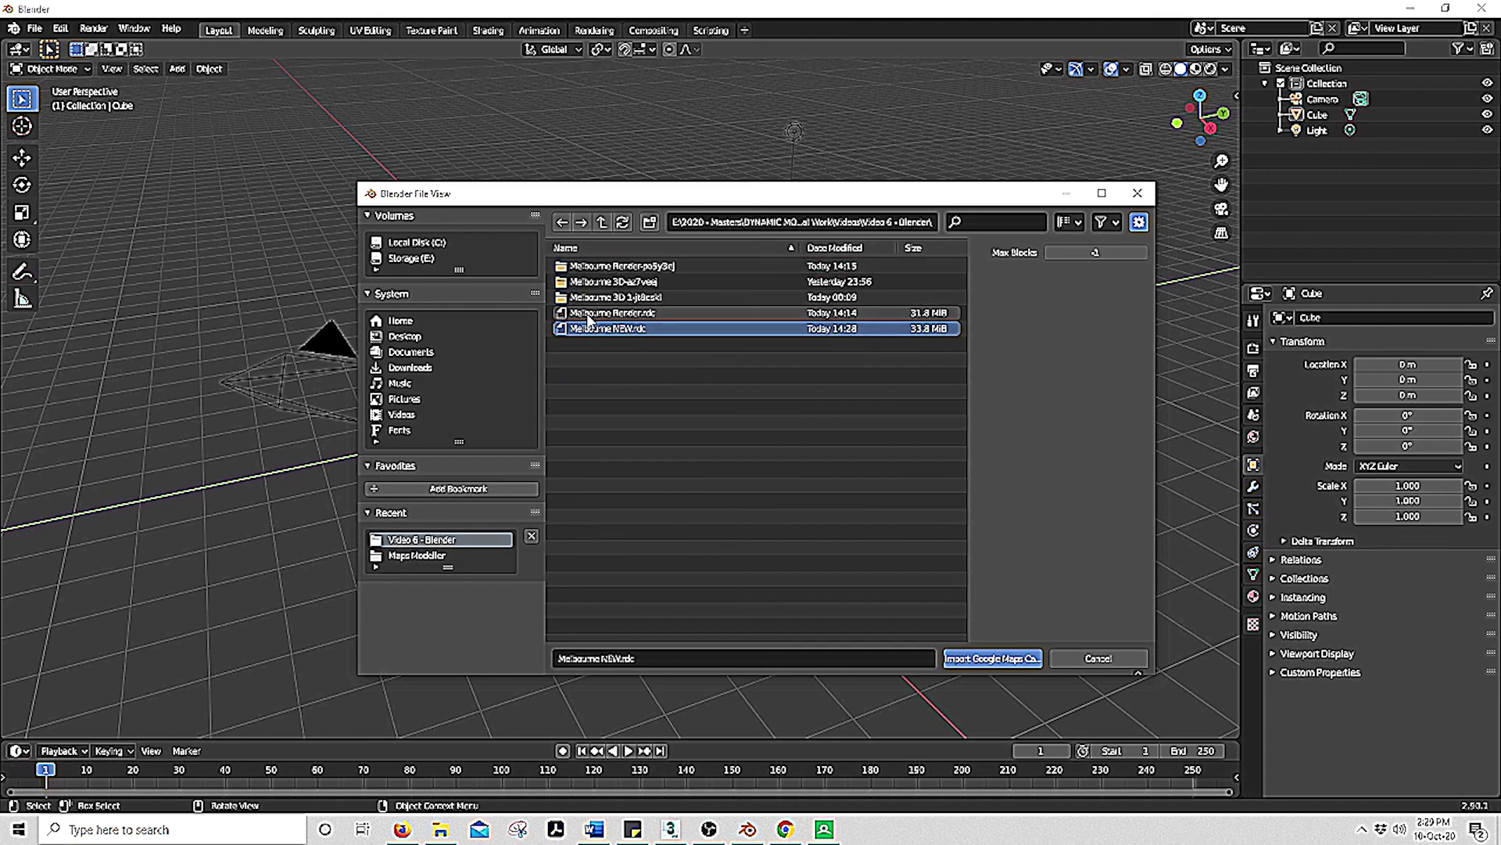
left_click(992, 659)
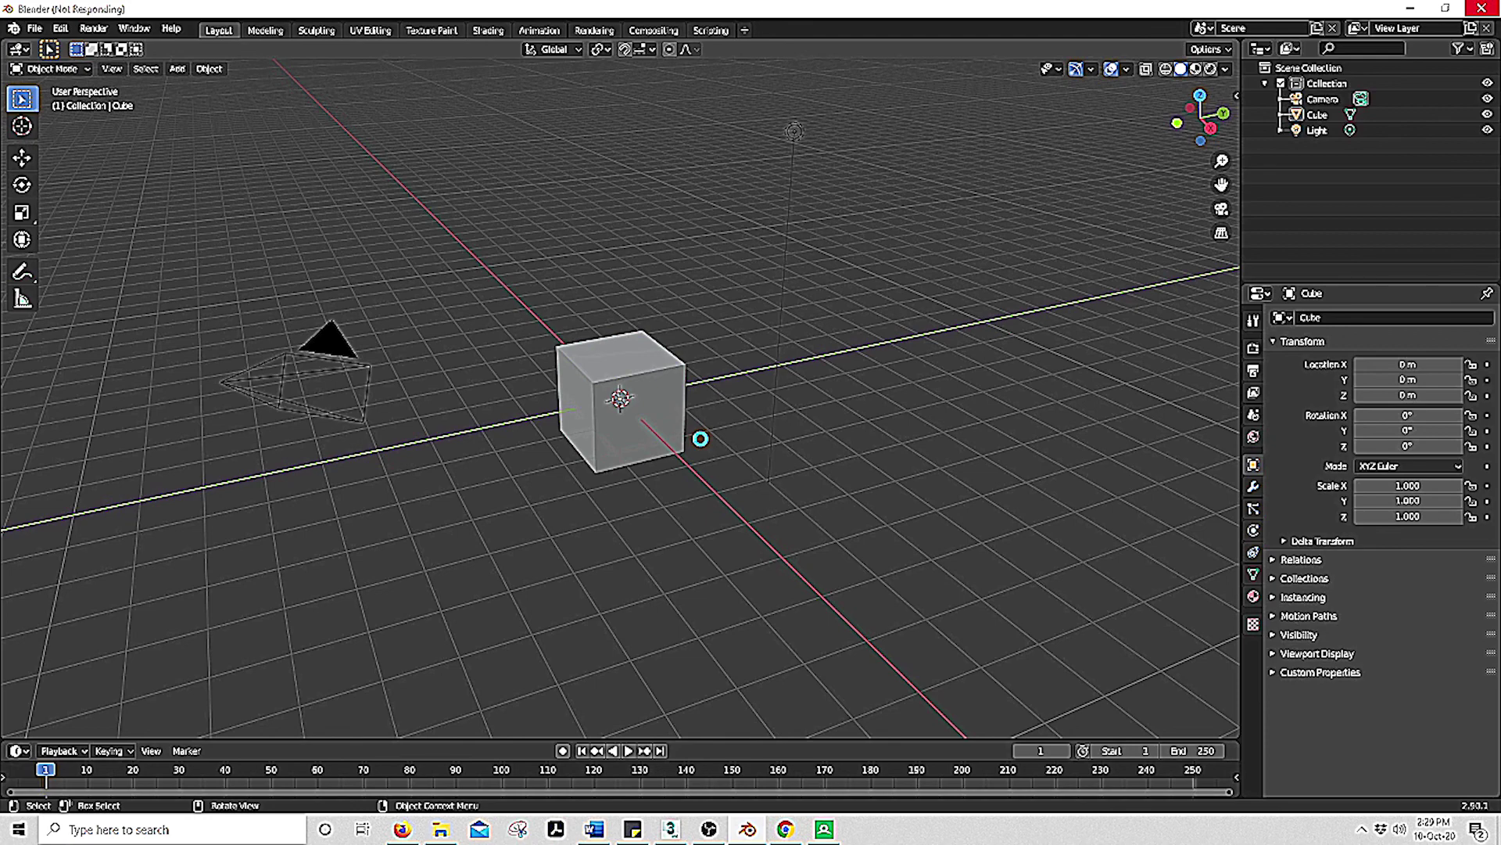
Delete the default cube from the scene
scroll(677, 415, "up", 3)
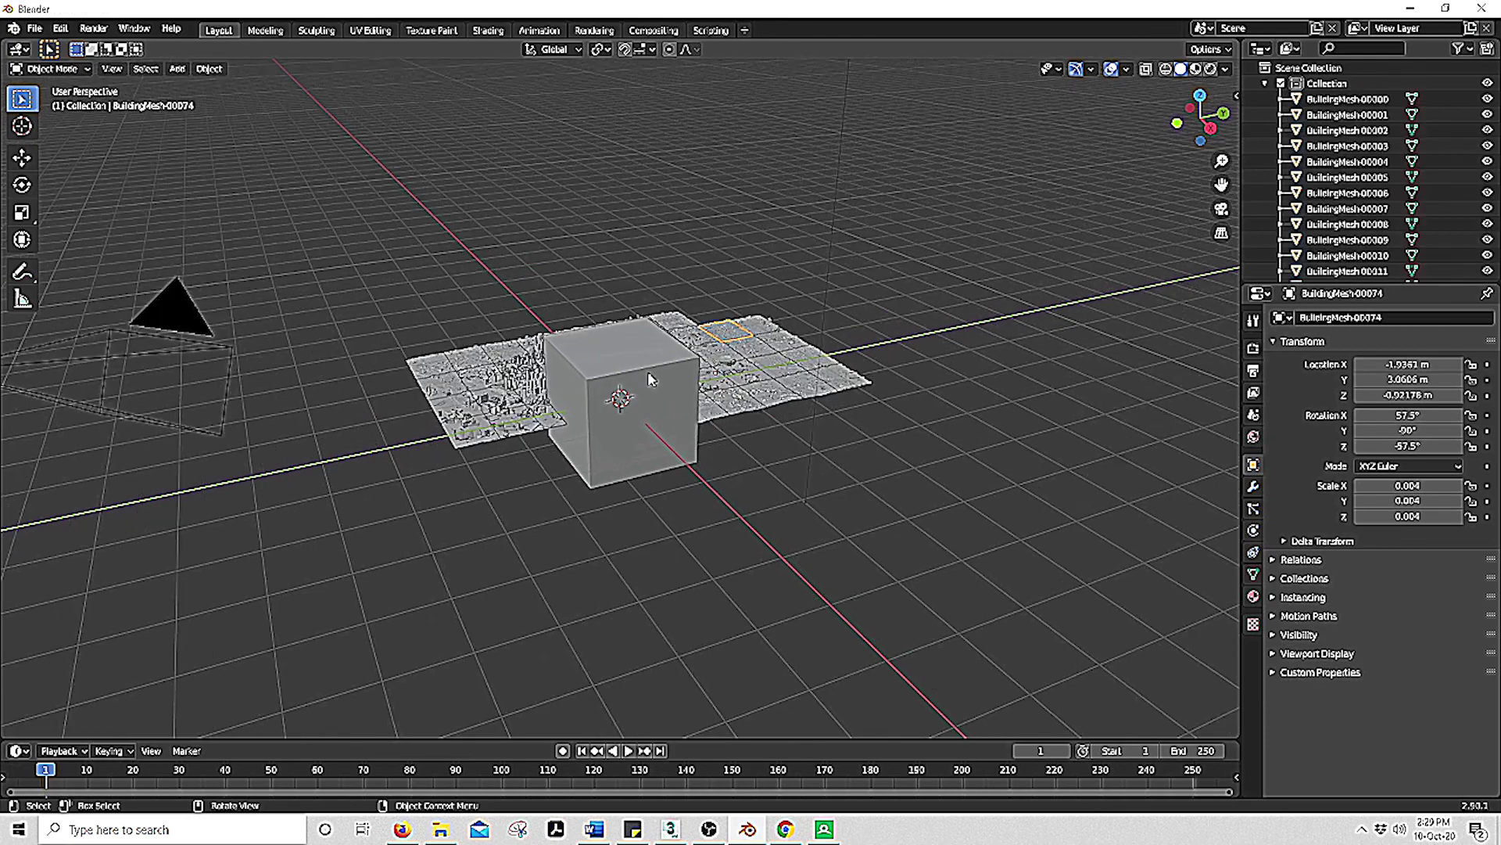
left_click(595, 504)
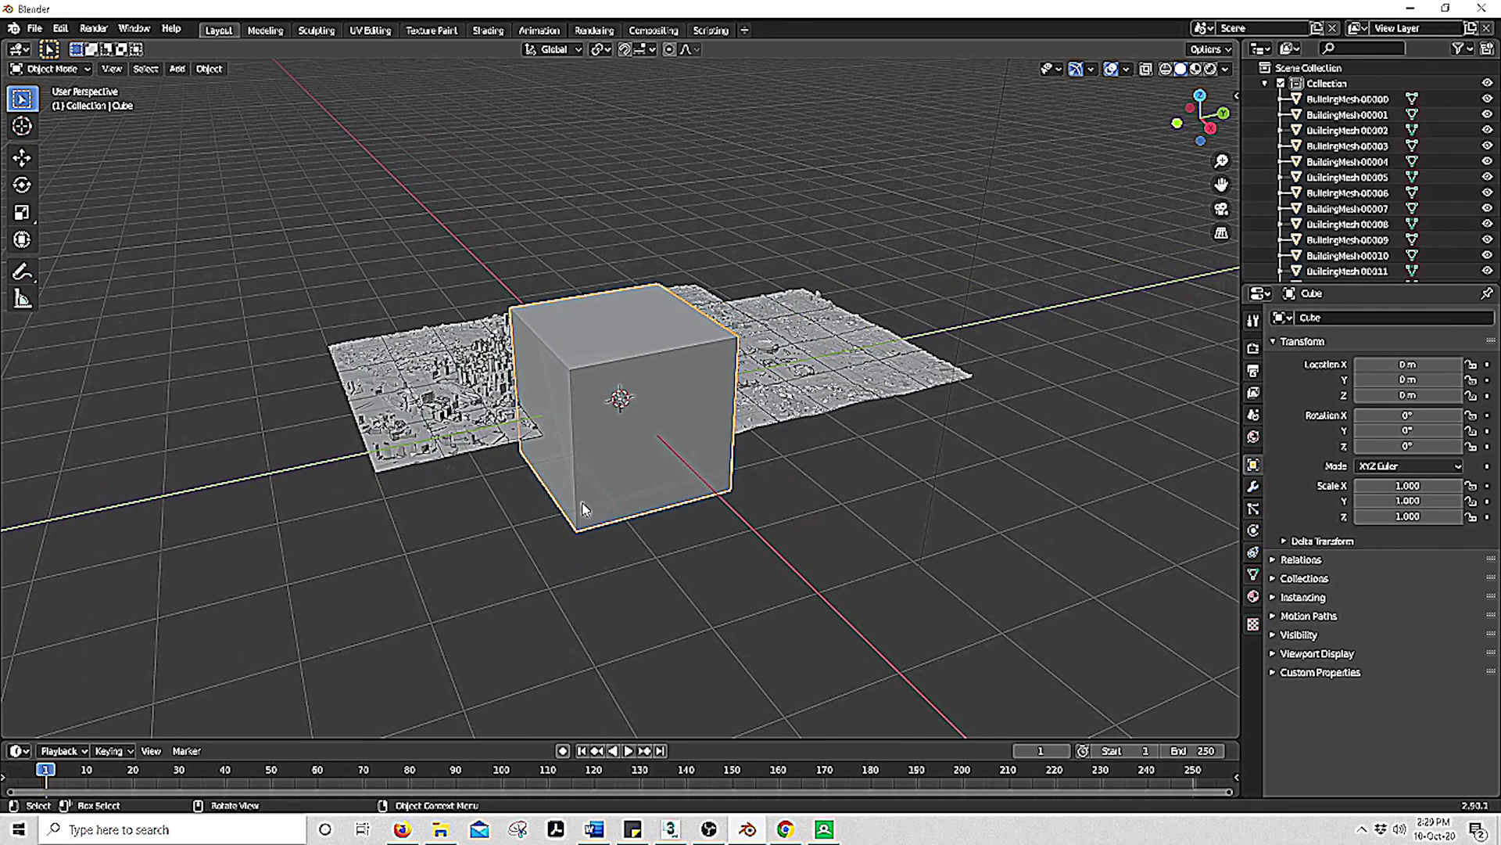
key("Delete")
Switch to Material Preview shading and orbit and zoom around the textured city
scroll(638, 283, "up", 3)
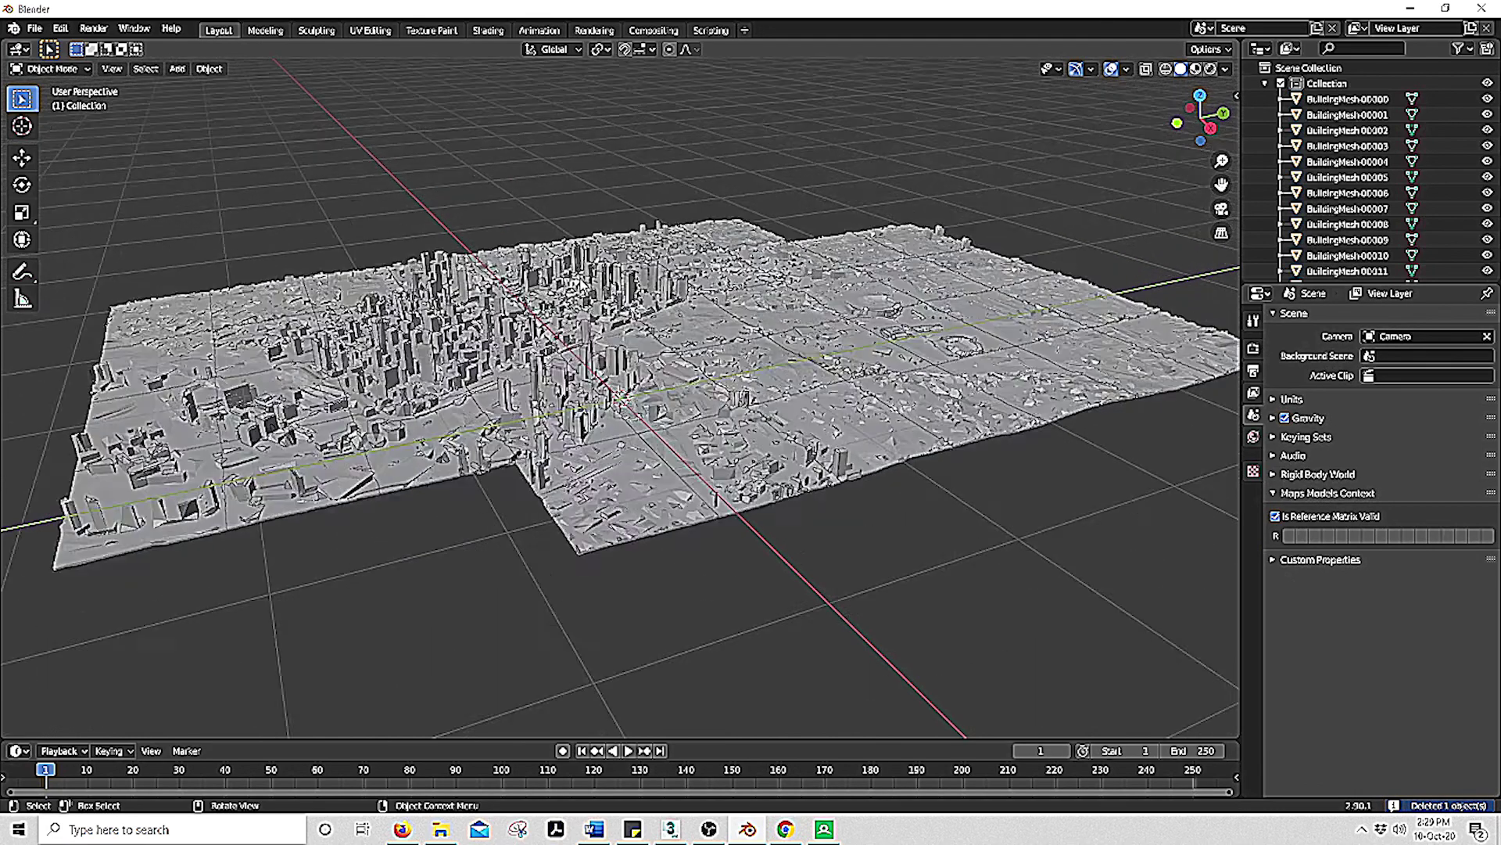
left_click(1195, 68)
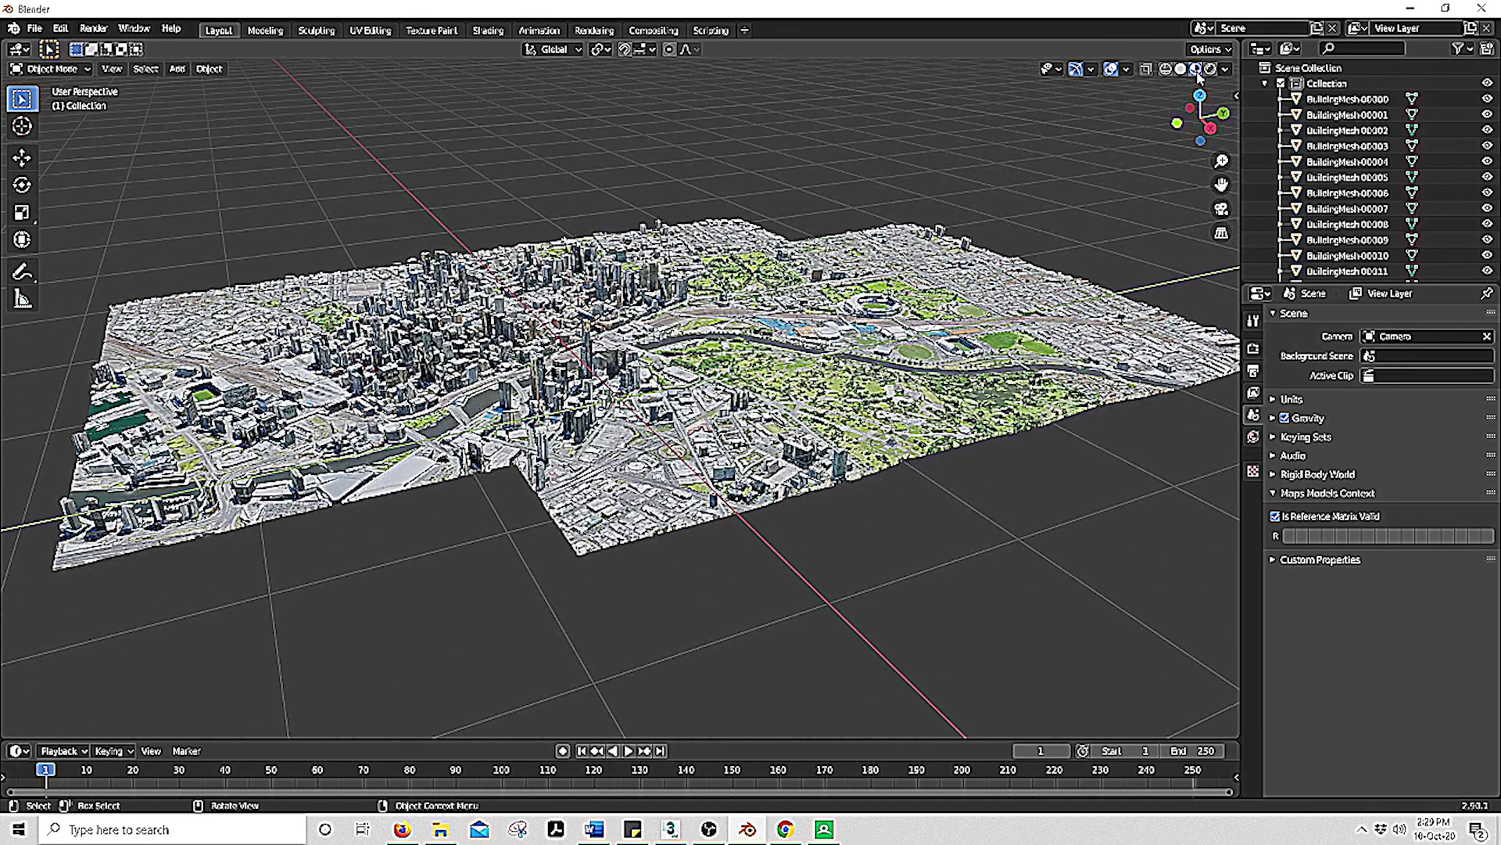
scroll(415, 389, "up", 5)
middle_click_drag(415, 414, 438, 368)
scroll(414, 389, "down", 2)
scroll(414, 389, "up", 3)
scroll(438, 367, "down", 3)
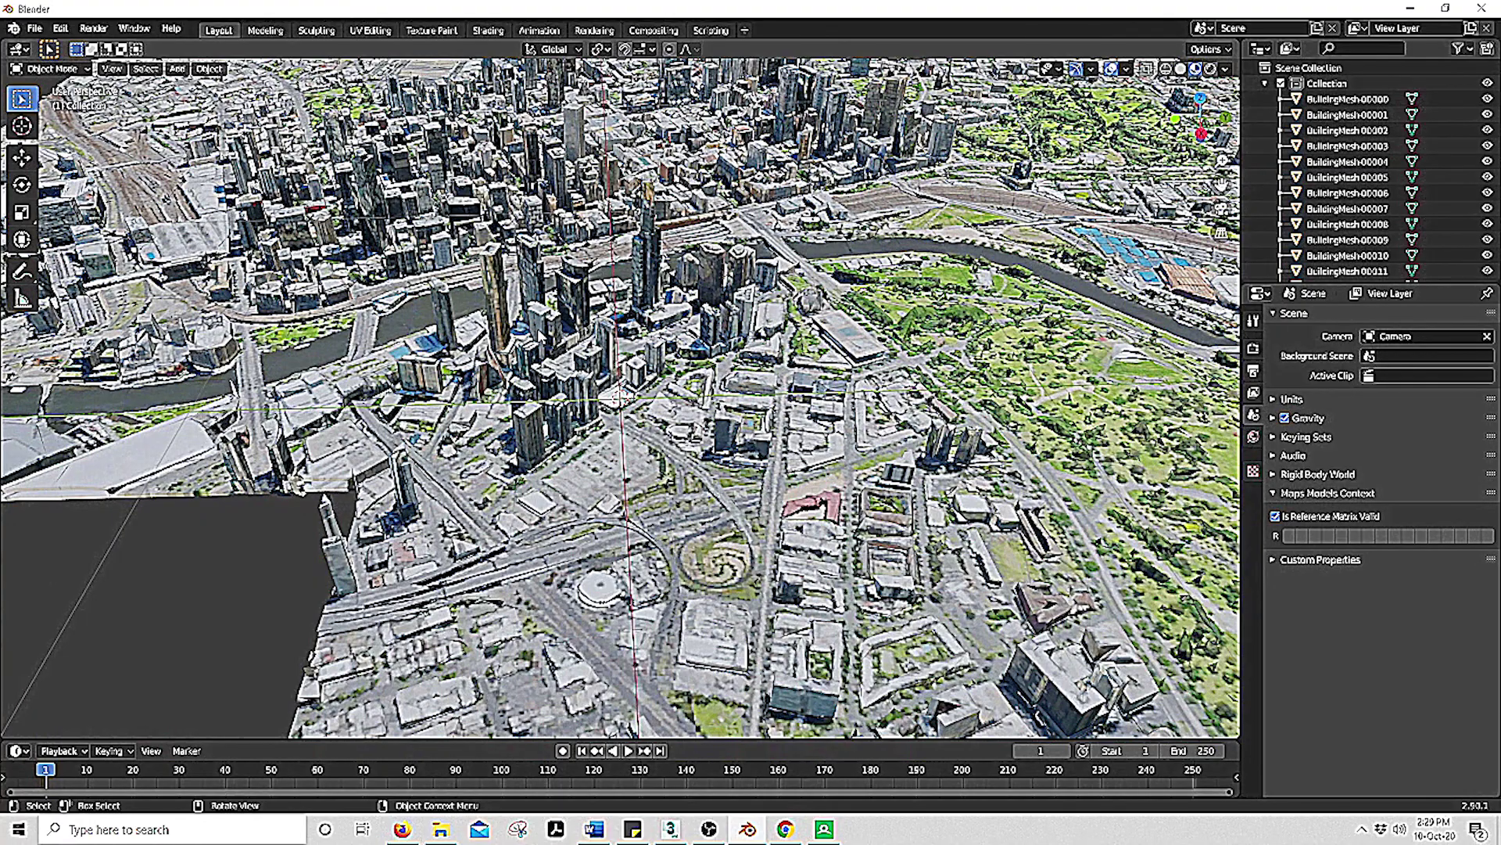
Box-select all BuildingMesh tiles, scale them by 50, and frame the enlarged city
scroll(613, 527, "down", 8)
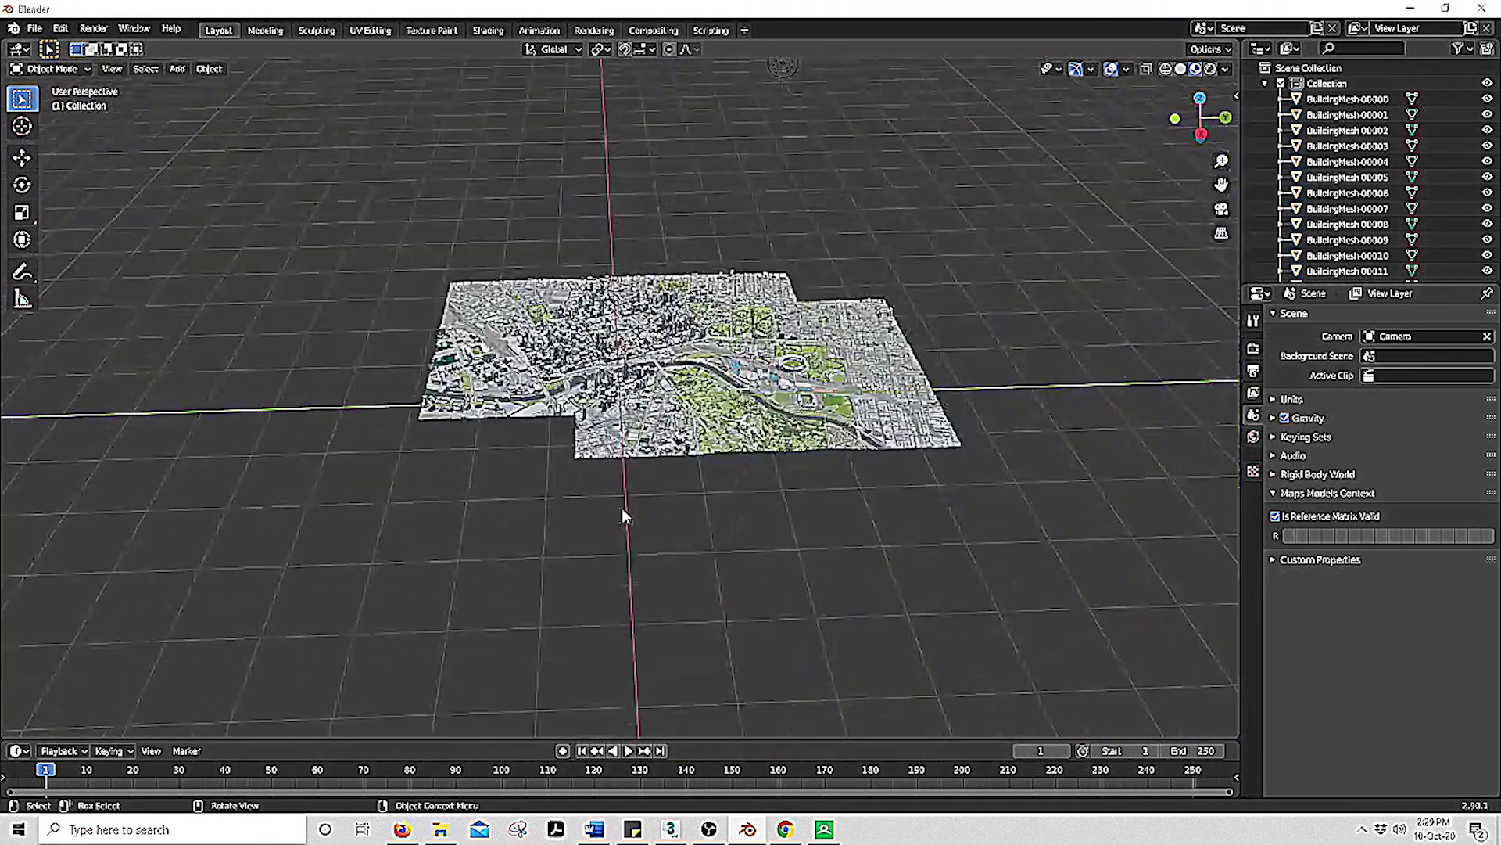
mouse_move(613, 526)
middle_mouse_down()
mouse_move(634, 519)
mouse_move(637, 542)
middle_mouse_up()
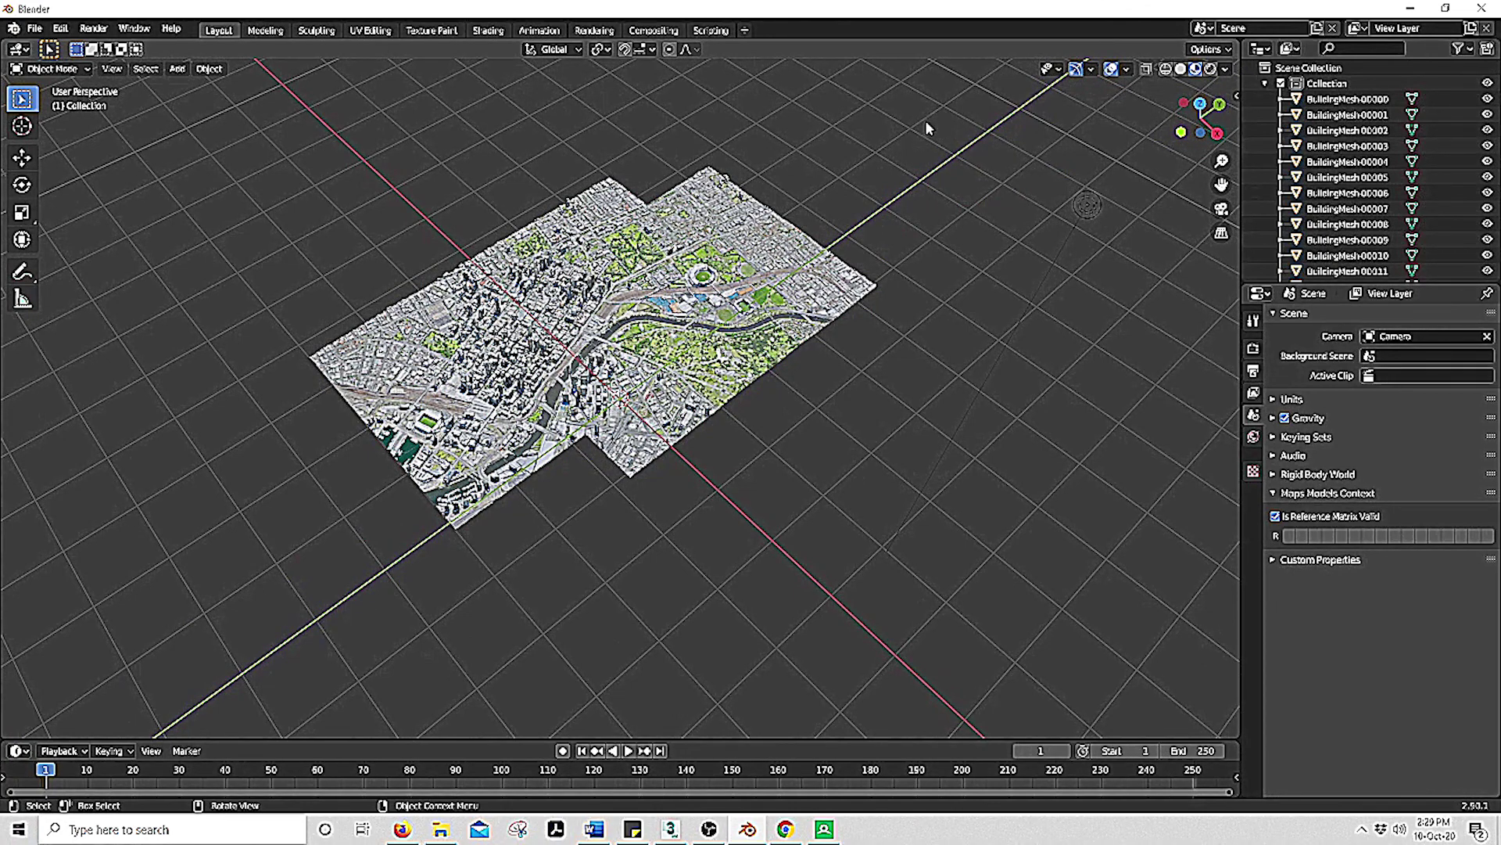
left_click_drag(939, 116, 228, 603)
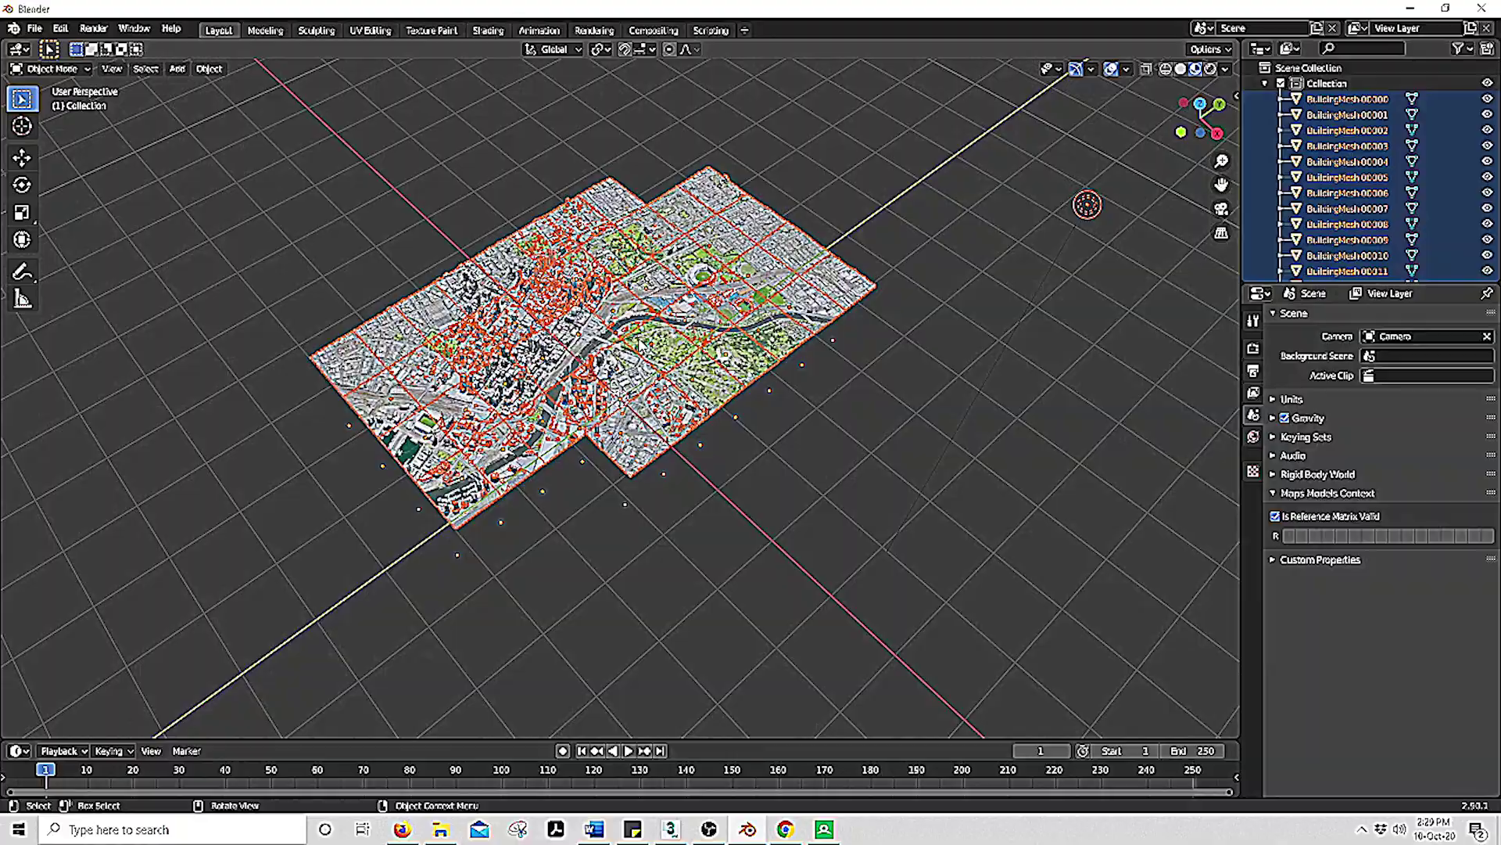
key("s")
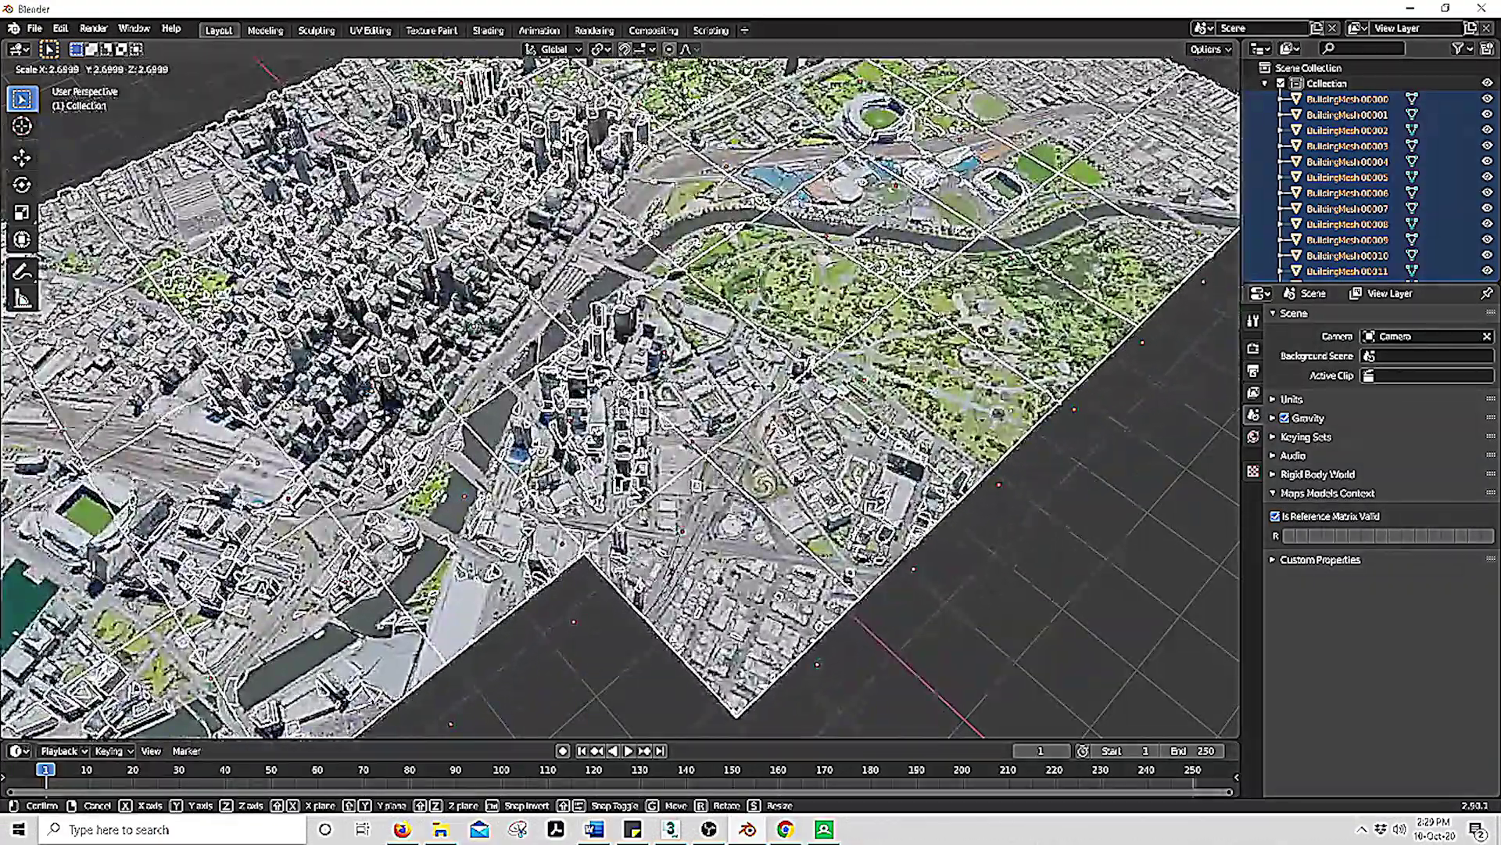
type("50")
key("Return")
key("KP_Decimal")
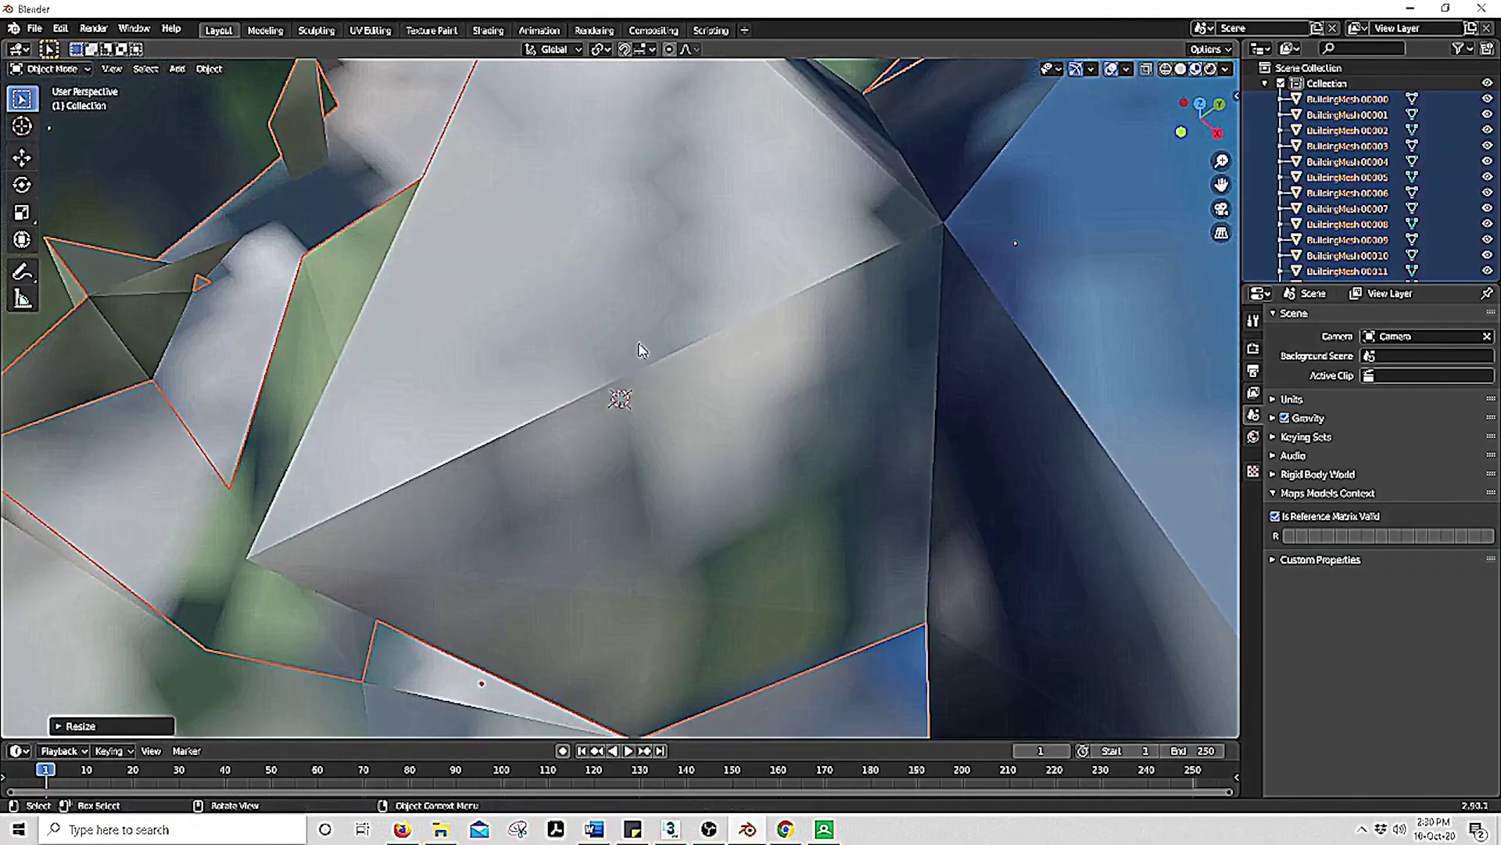
scroll(857, 443, "down", 10)
middle_click_drag(858, 443, 814, 422)
scroll(813, 422, "up", 4)
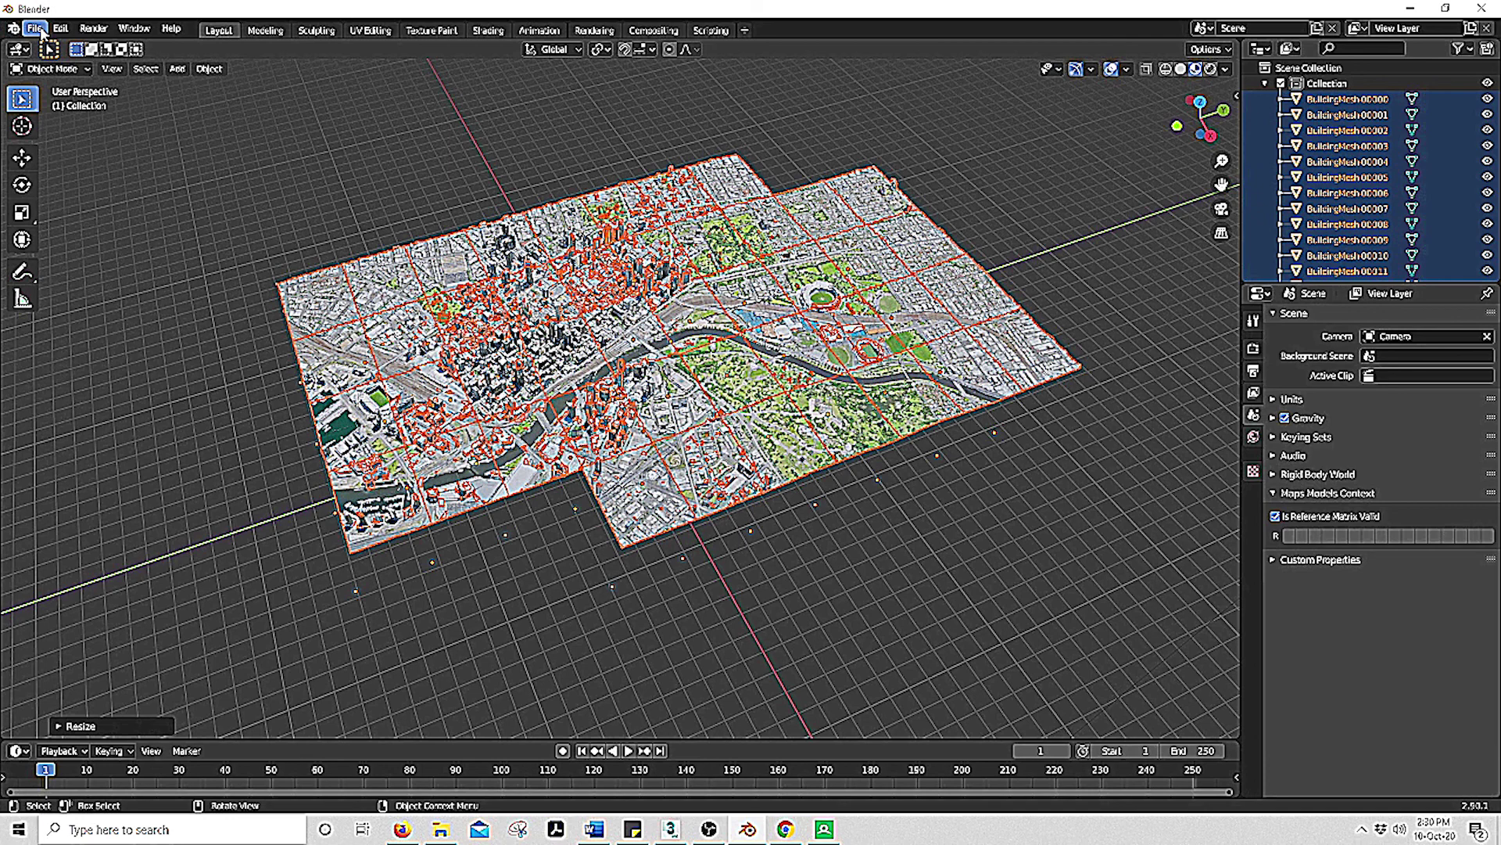
Start a Wavefront OBJ export and browse to the Video 6 - Blender folder on E:
left_click(36, 29)
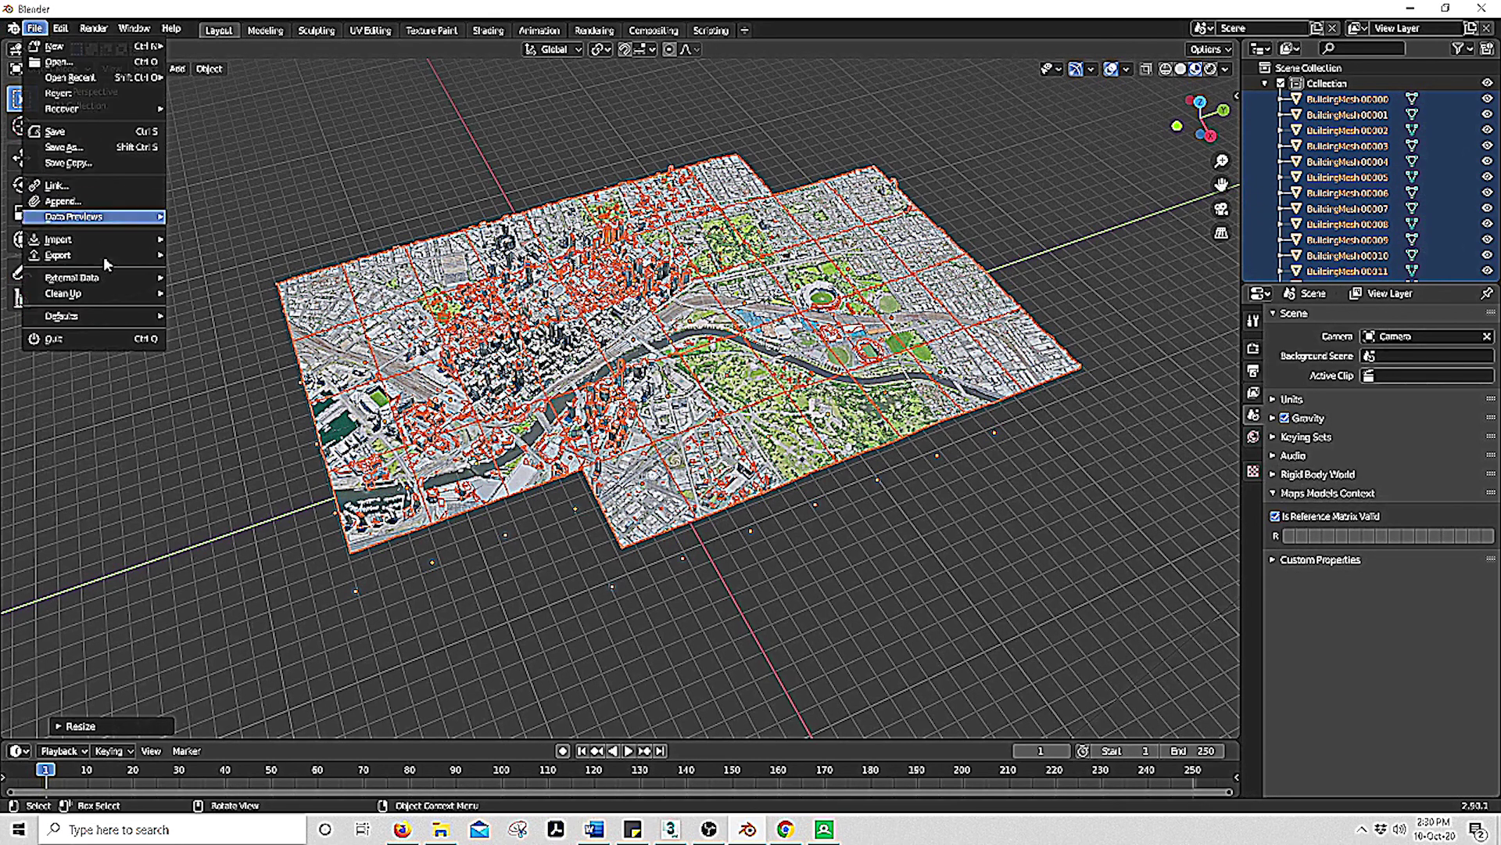
mouse_move(84, 255)
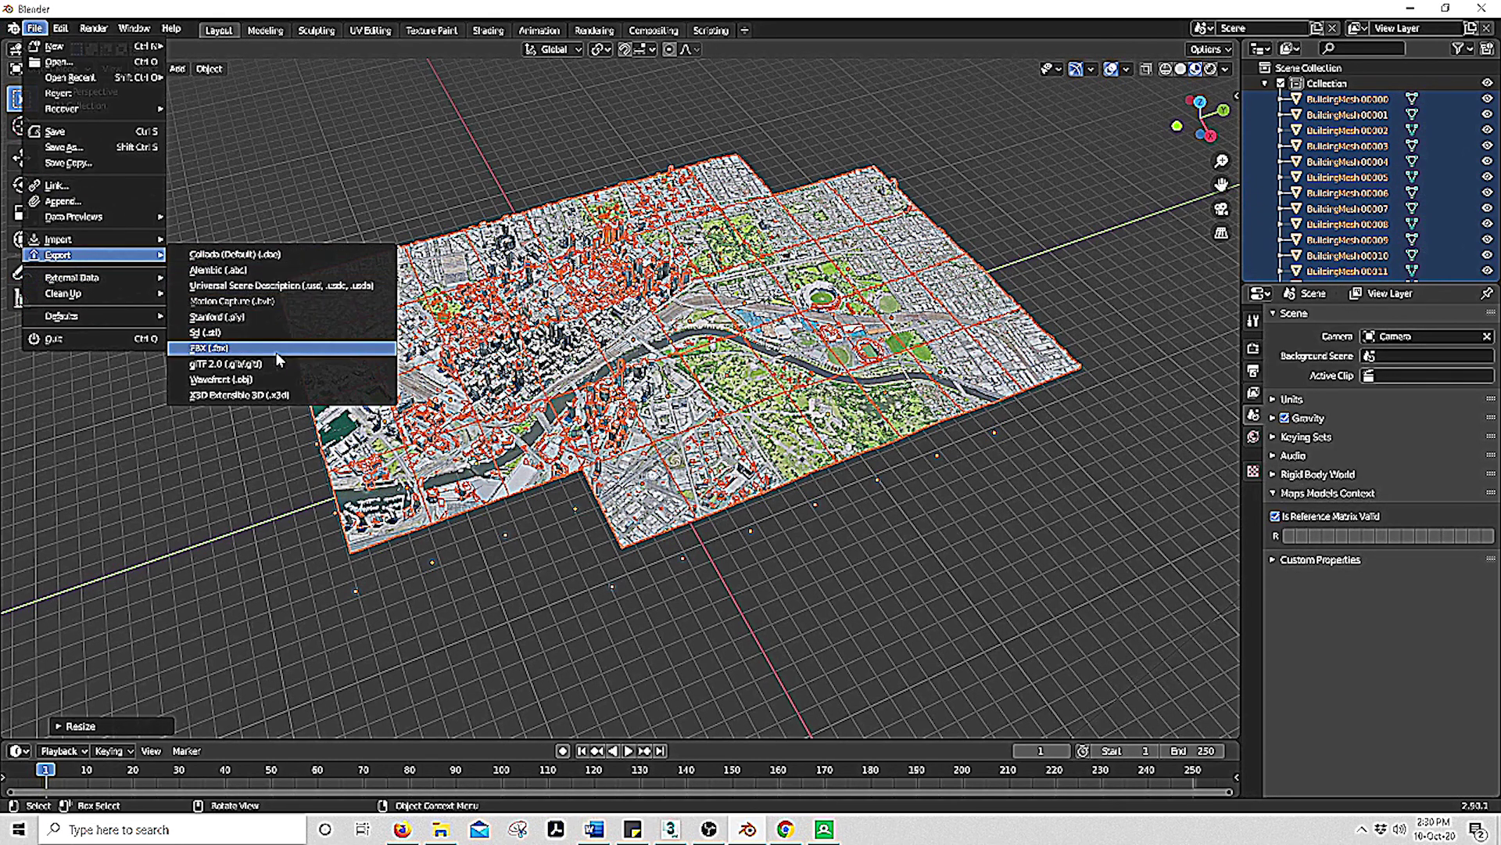
left_click(268, 378)
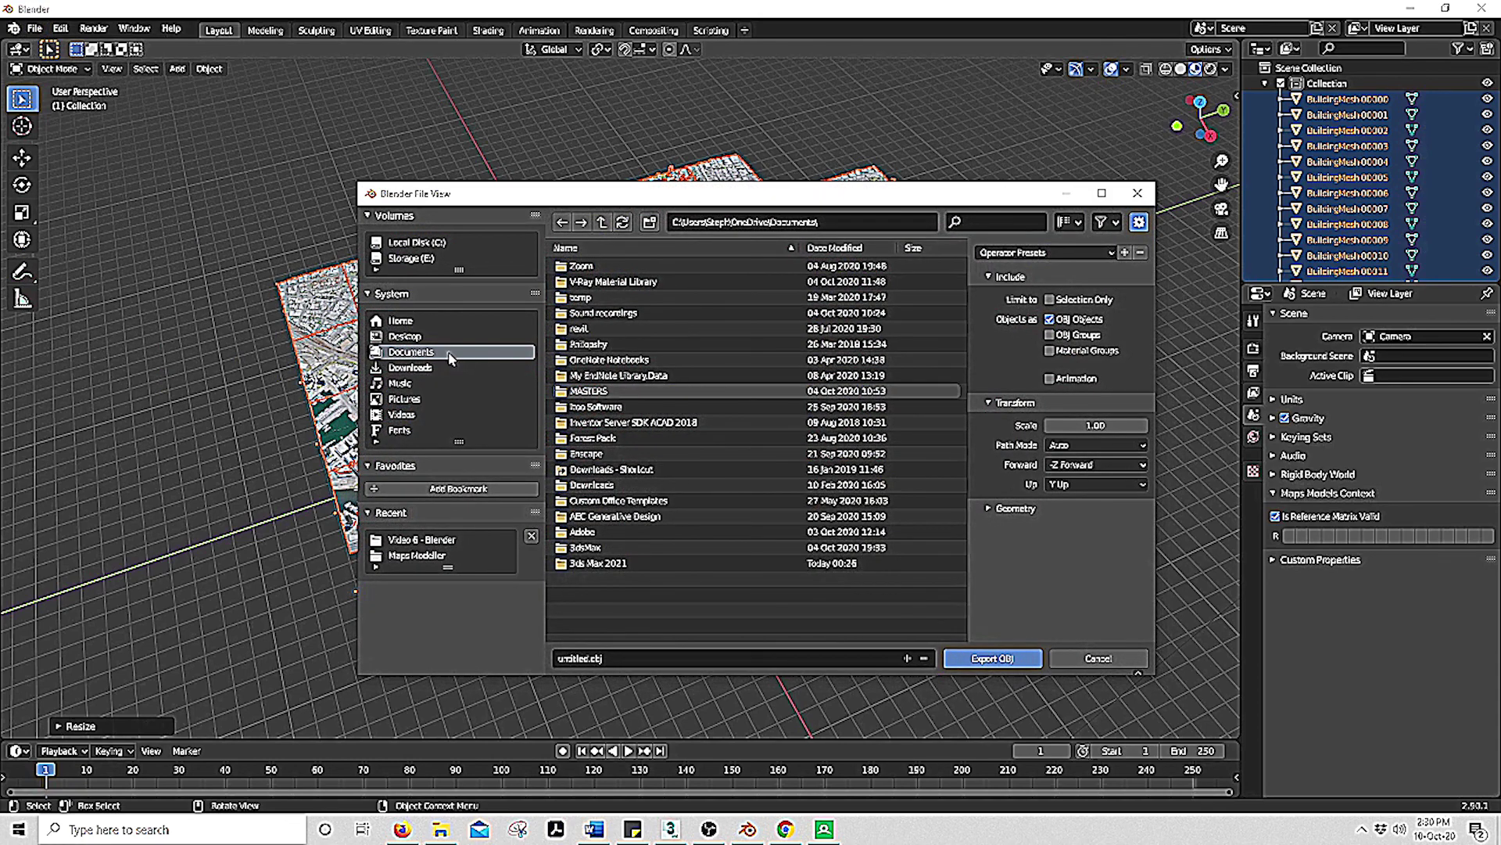
left_click(463, 259)
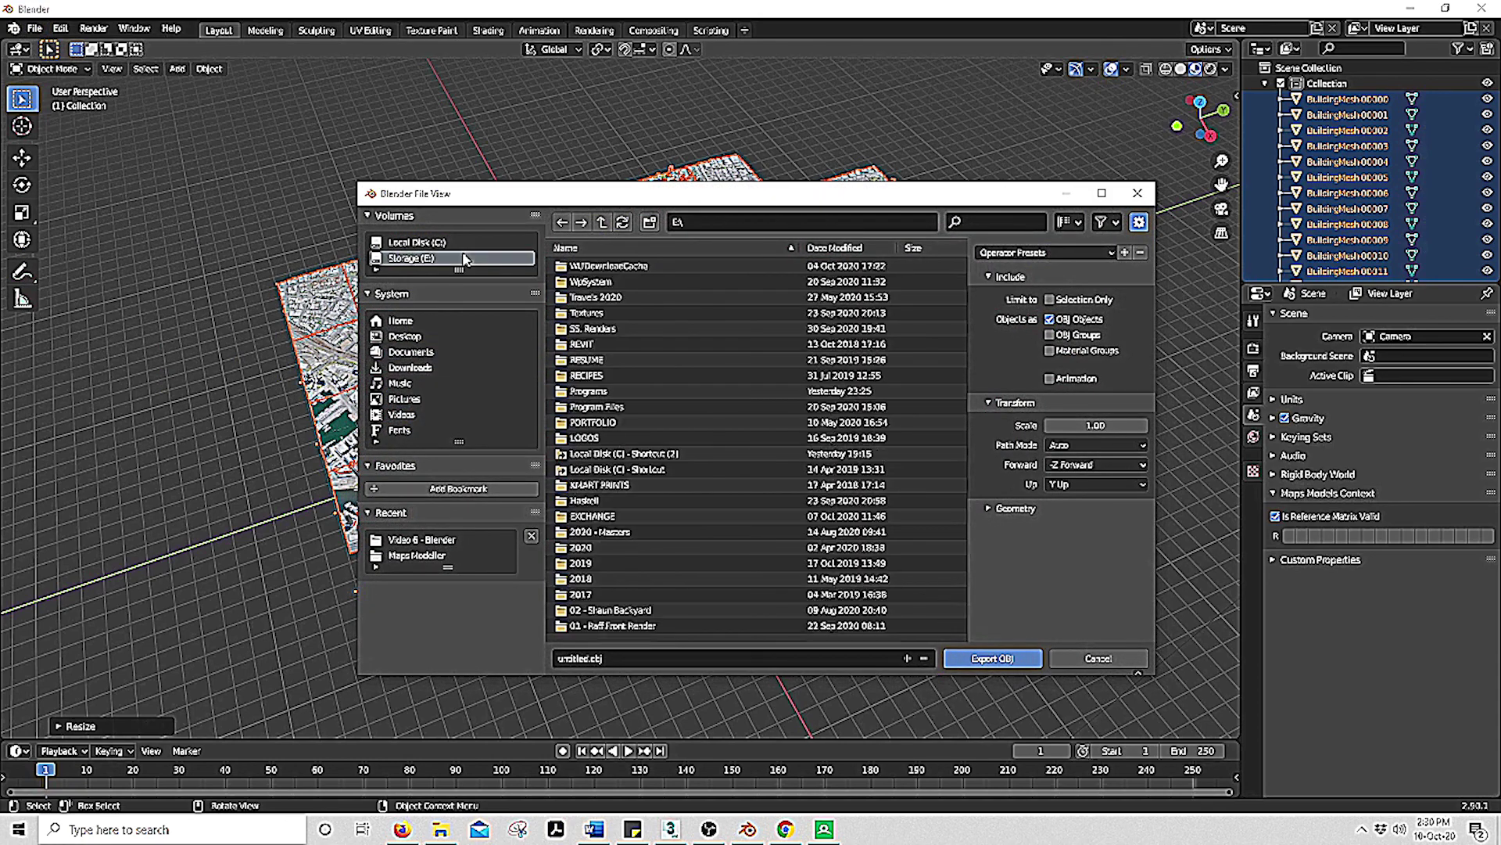
double_click(633, 531)
double_click(672, 297)
double_click(688, 298)
left_click(677, 407)
double_click(677, 407)
double_click(618, 266)
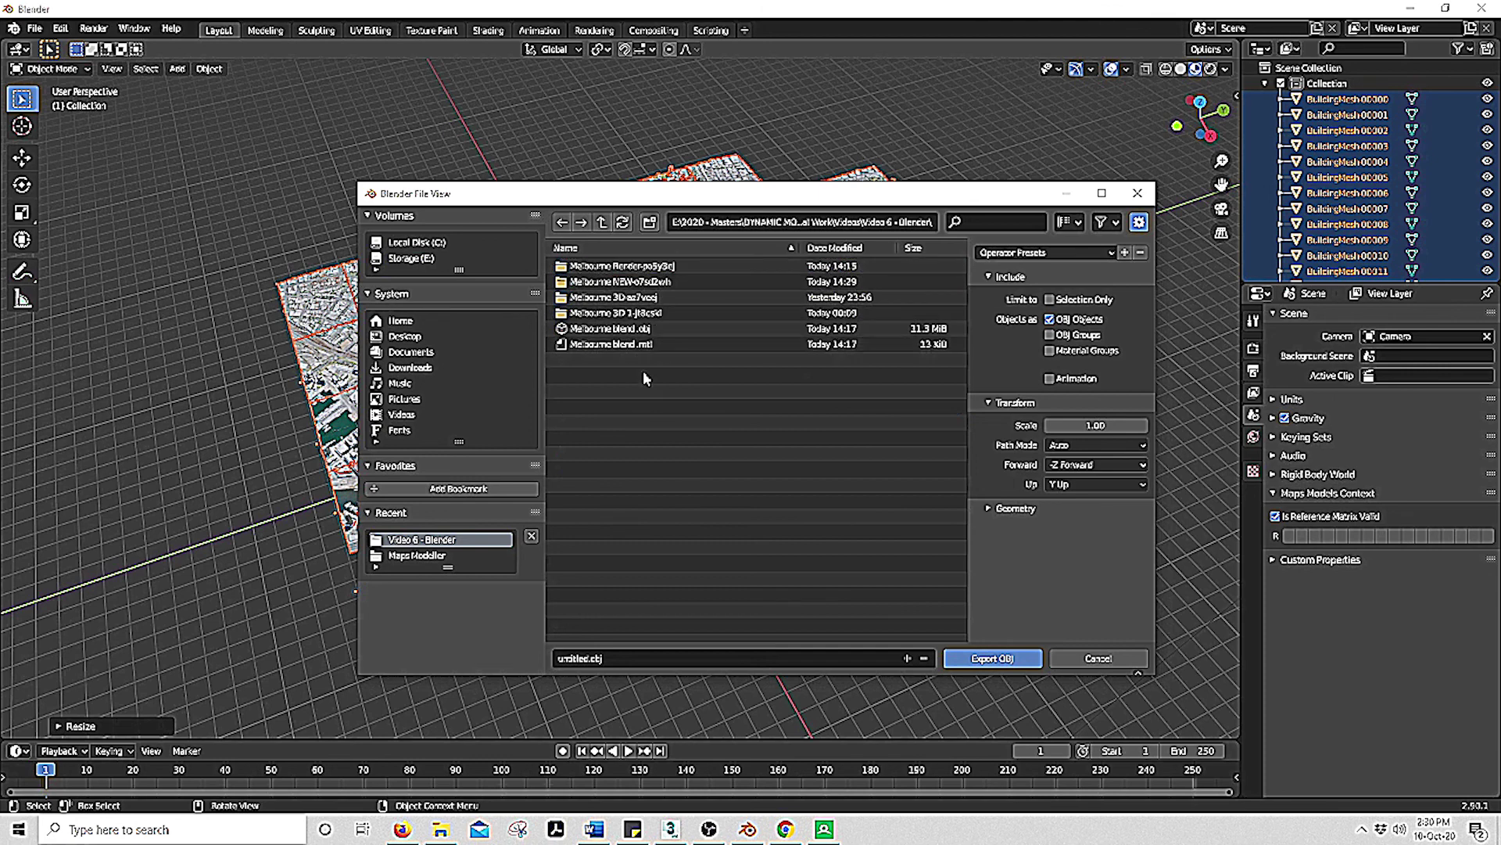
Name the file MELBOURNE NEW.obj and export it
left_click(650, 656)
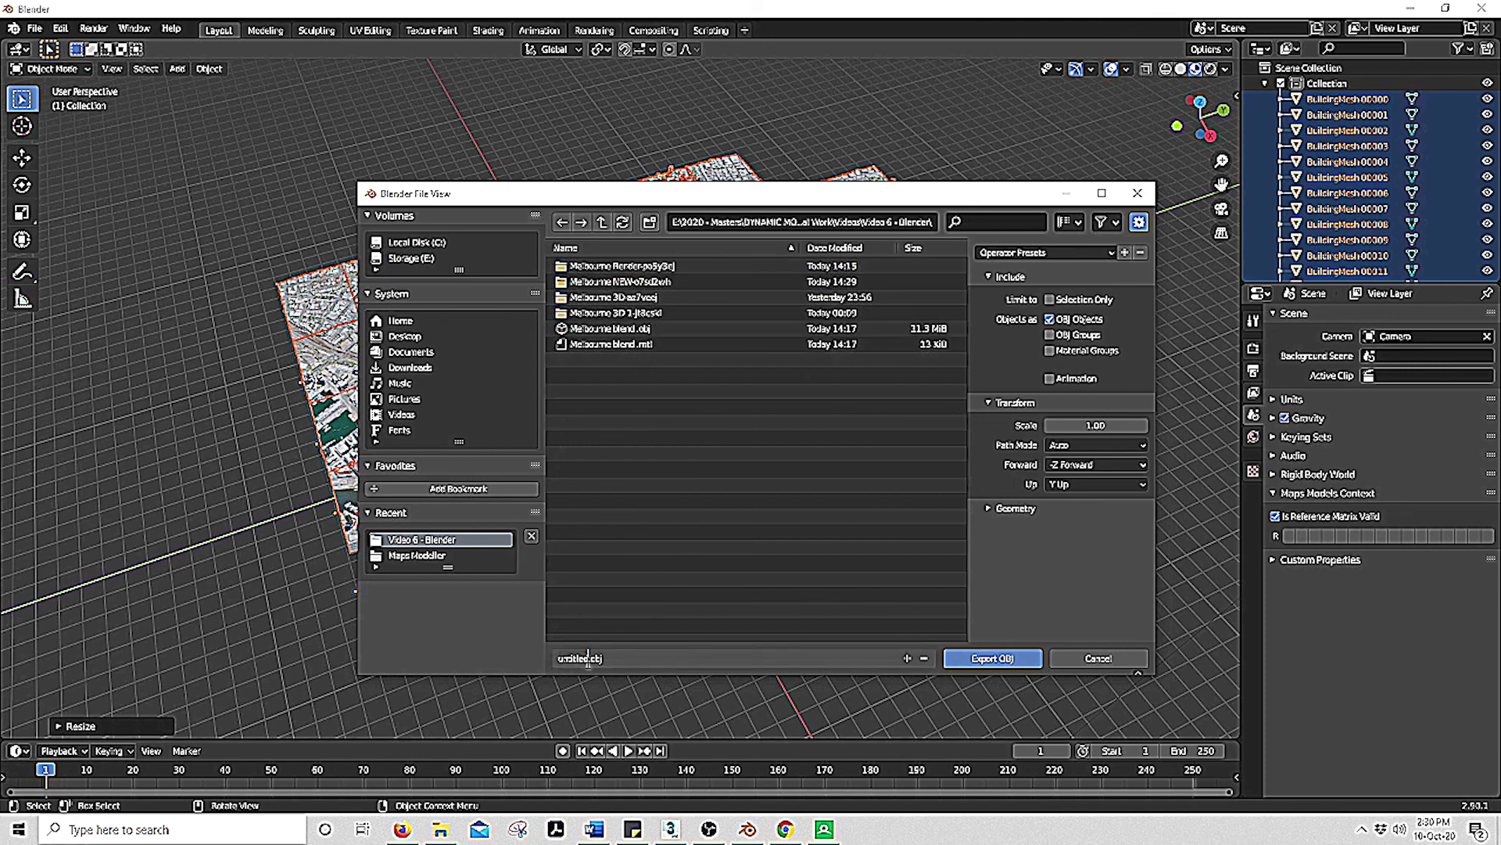
double_click(556, 658)
type("MLEB")
type("OURNE NEW")
left_click(1020, 659)
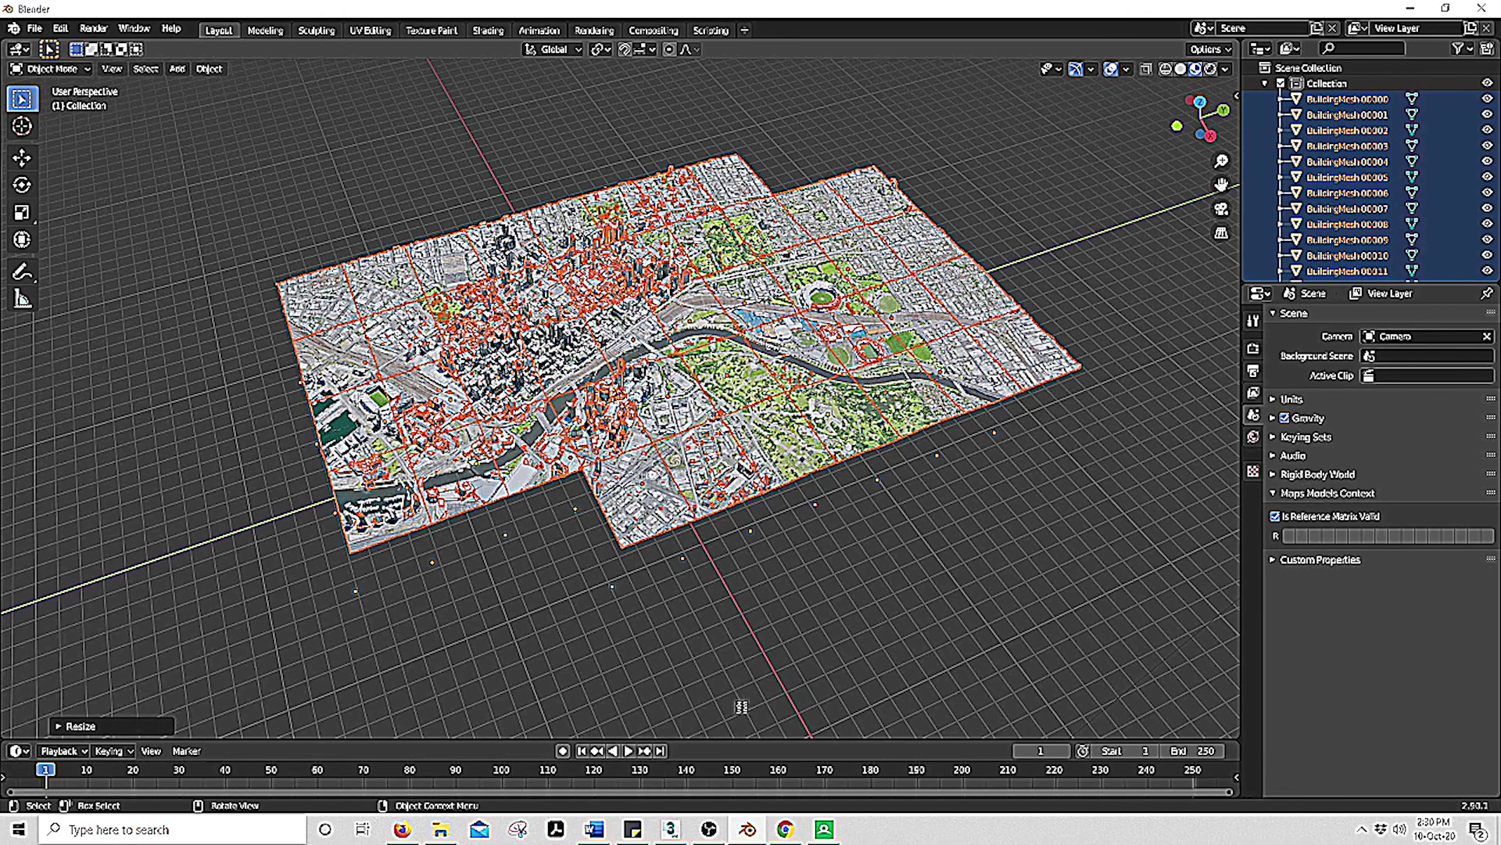
In 3ds Max, import the MELBOURNE NEW OBJ file, bringing in 75 BuildingMesh objects
left_click(670, 829)
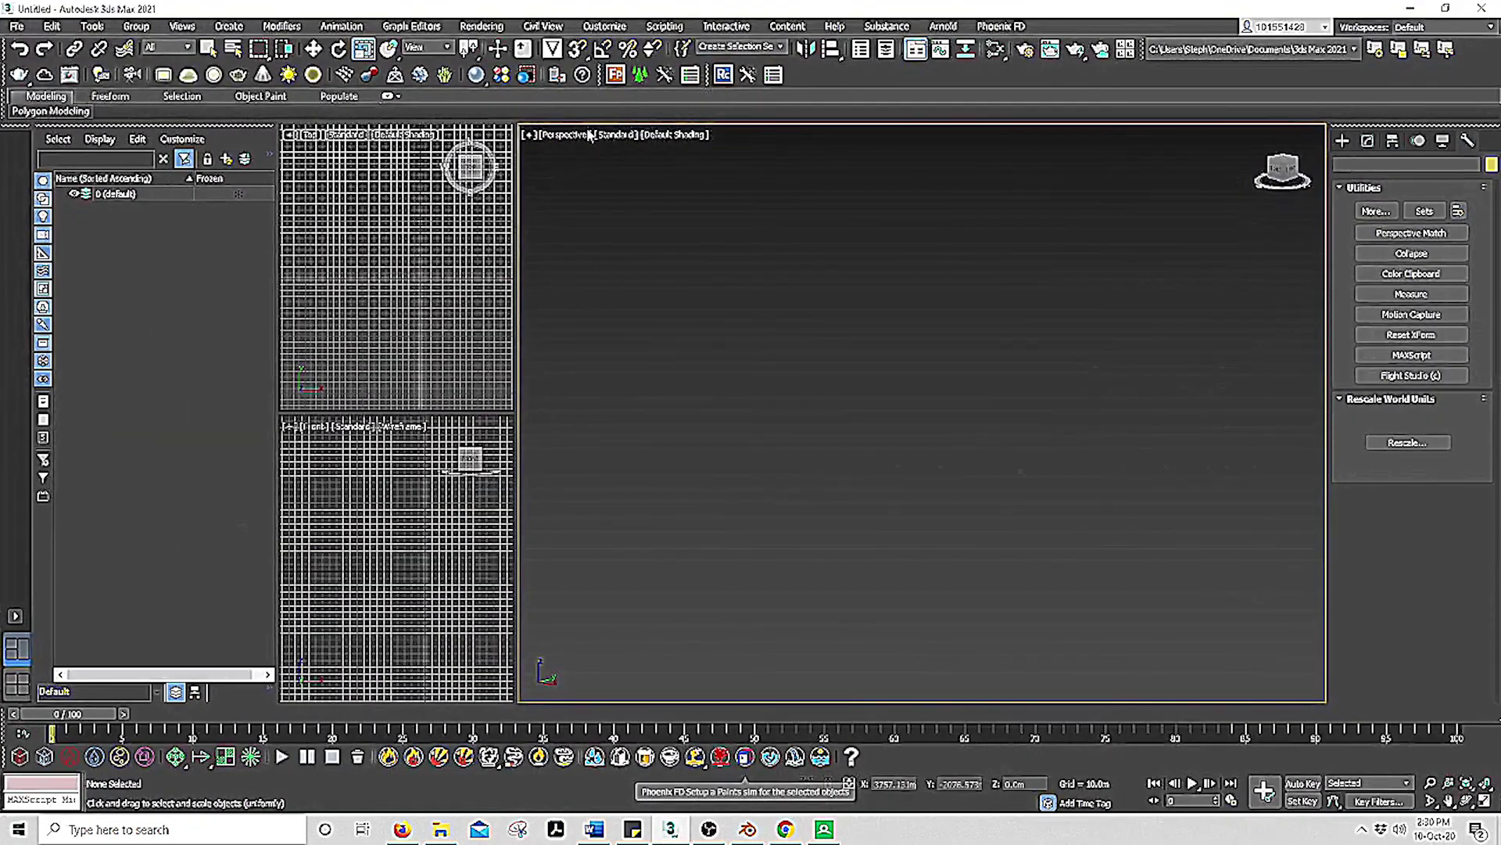
left_click(19, 26)
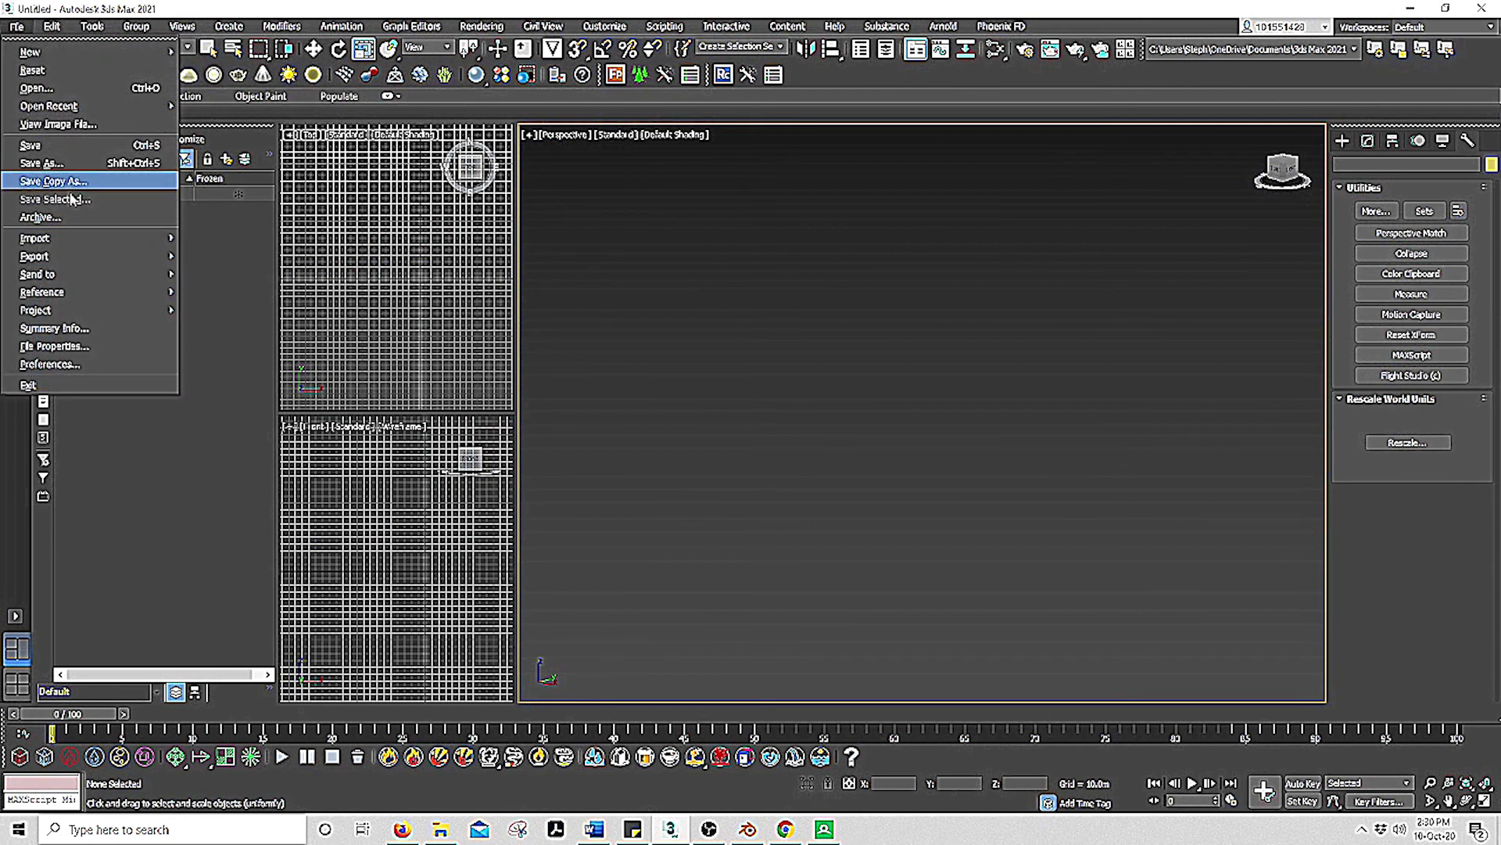
mouse_move(81, 238)
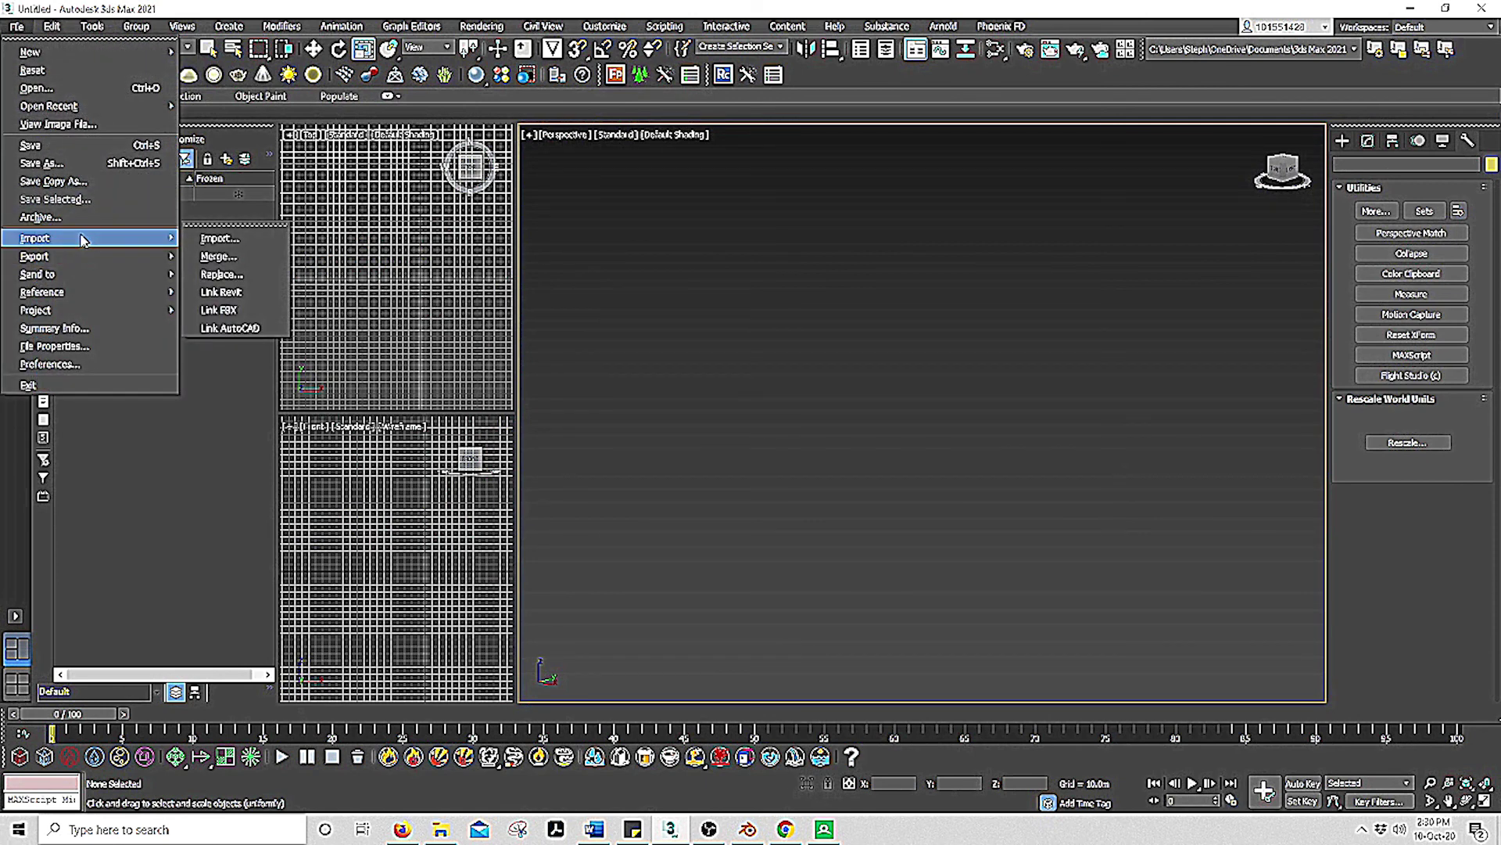
left_click(254, 241)
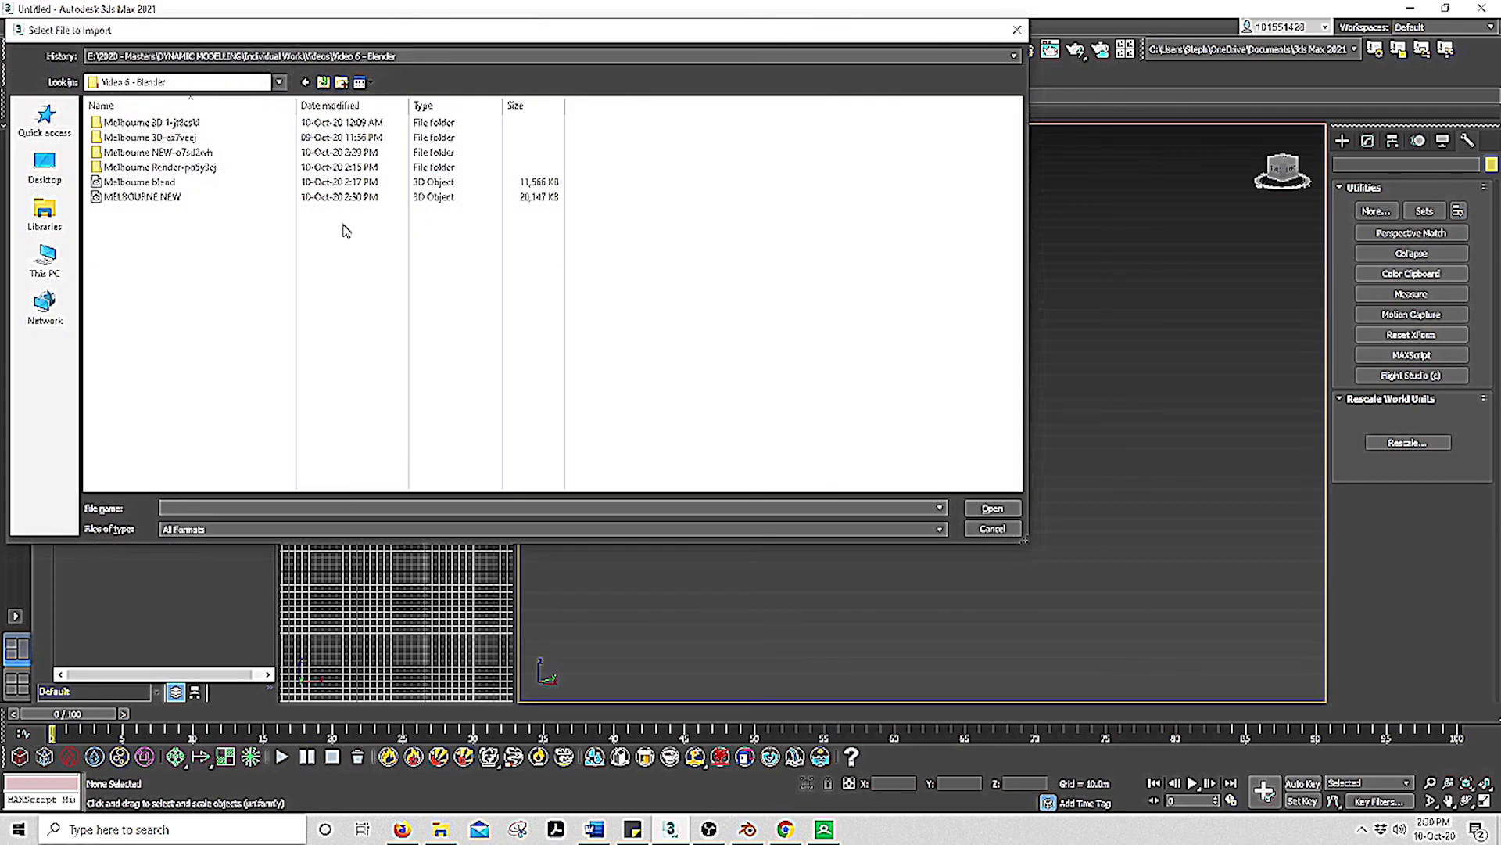
left_click(202, 198)
left_click(993, 508)
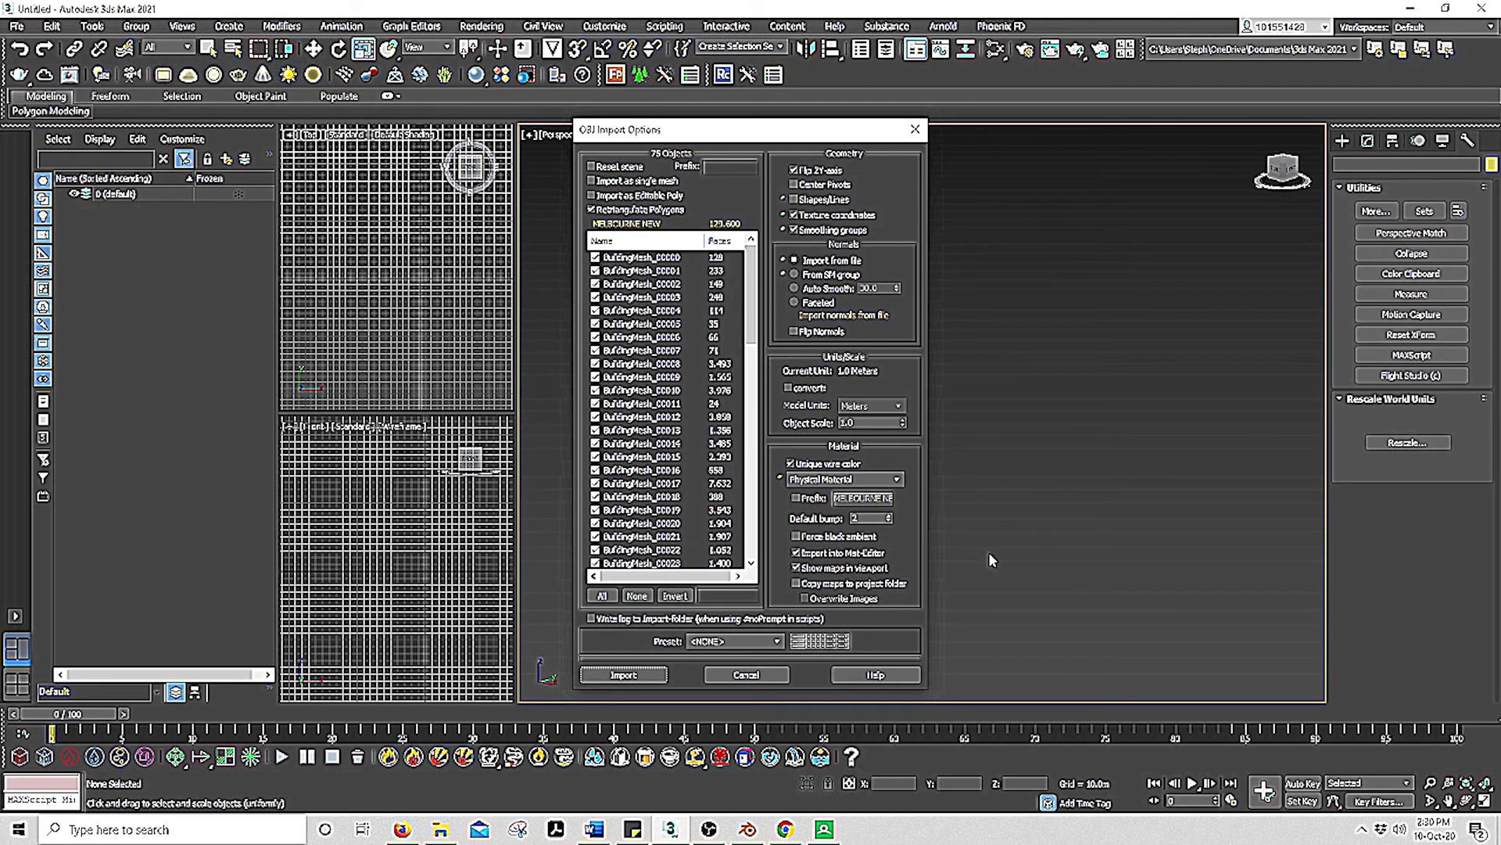
left_click(626, 673)
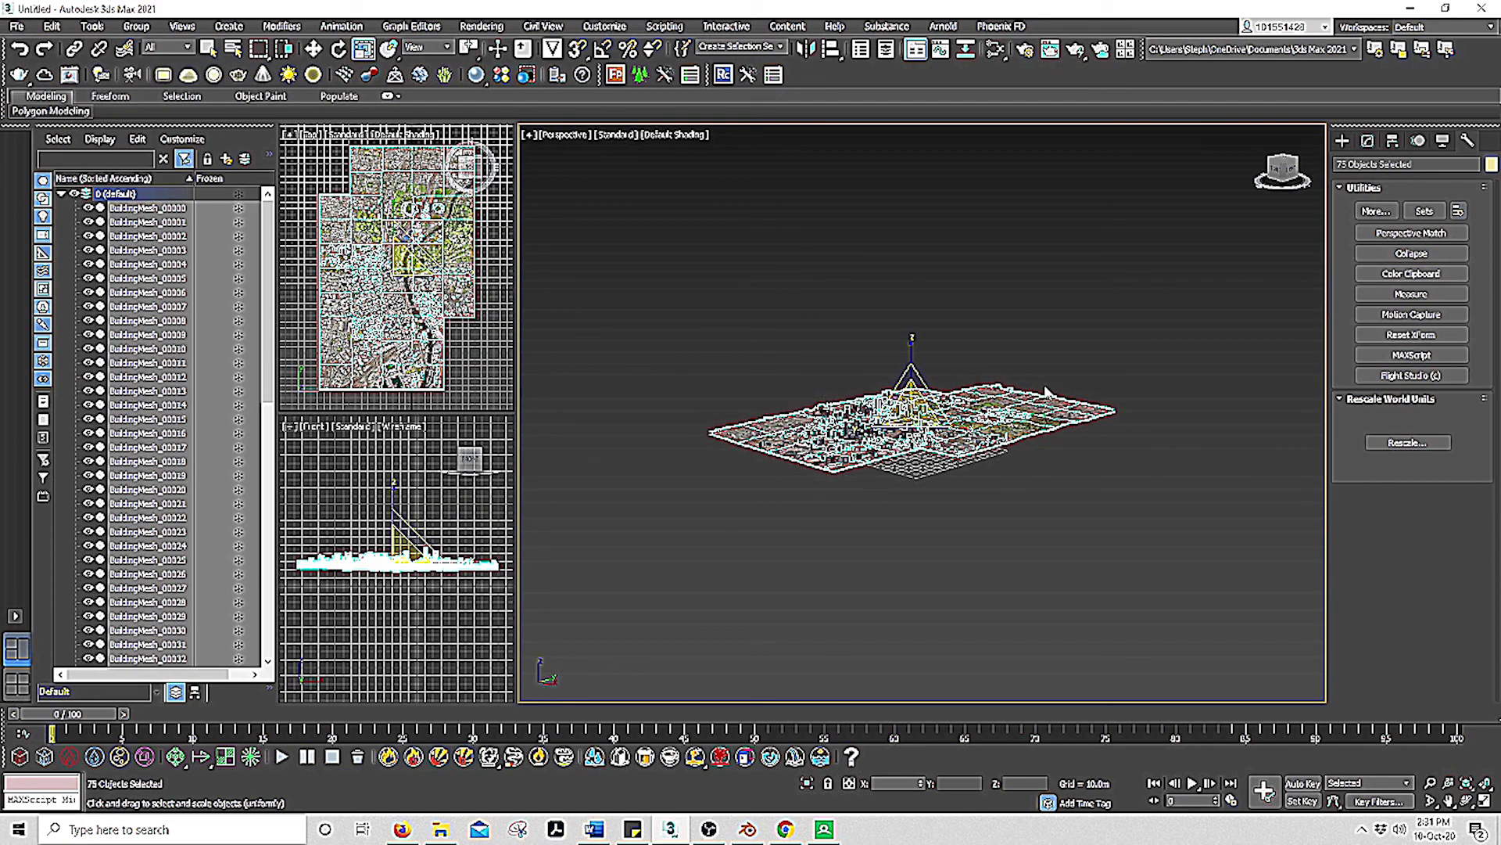
middle_click_drag(1062, 385, 1095, 376, "alt")
scroll(1100, 426, "up", 8)
scroll(1098, 410, "down", 6)
key("ctrl+d")
scroll(1234, 446, "up", 10)
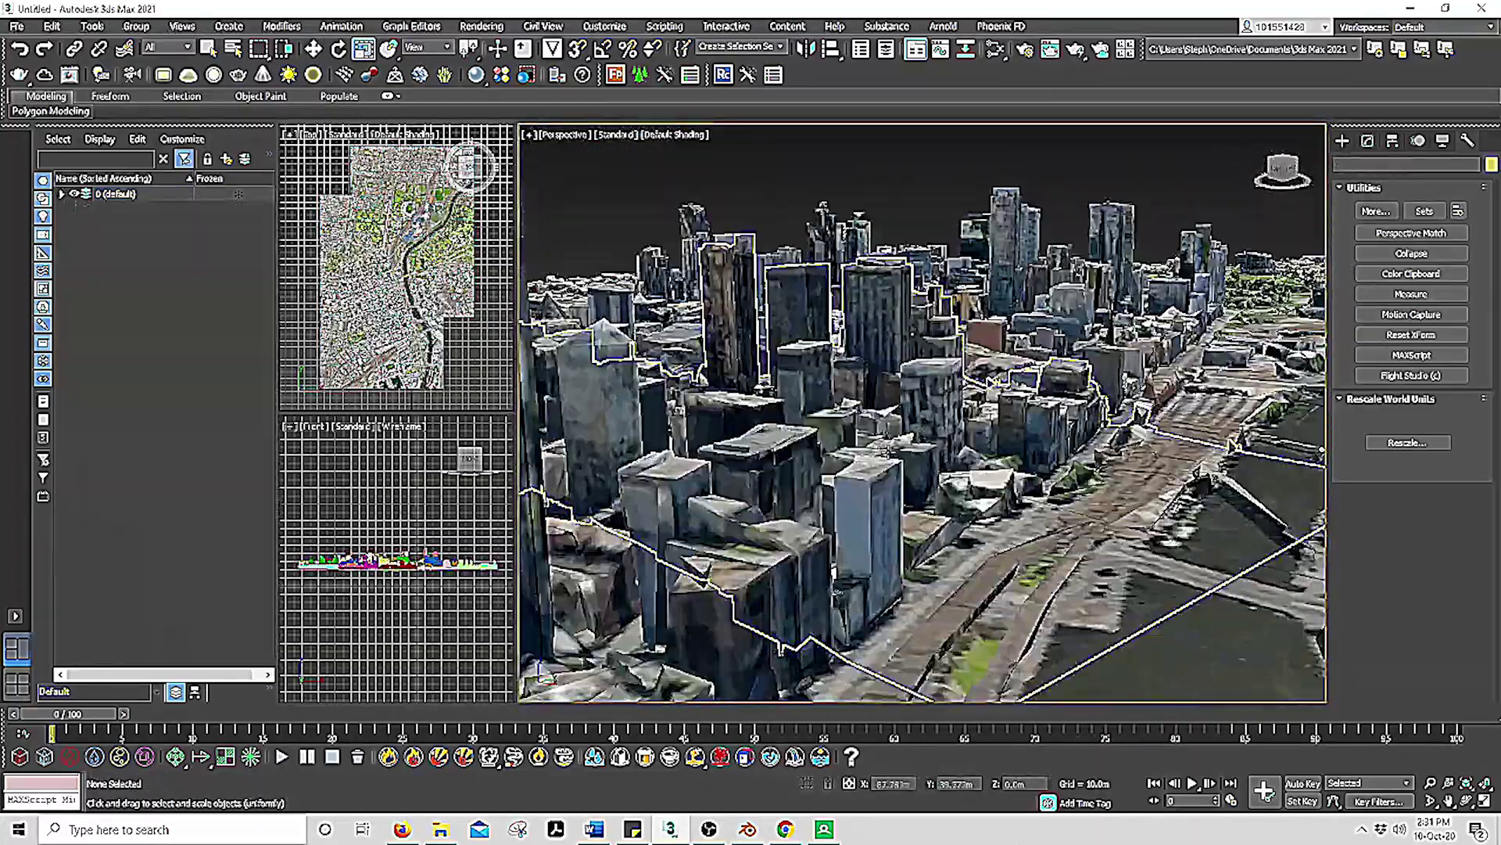
scroll(1233, 445, "down", 8)
left_click_drag(1283, 173, 1282, 180)
scroll(923, 413, "up", 15)
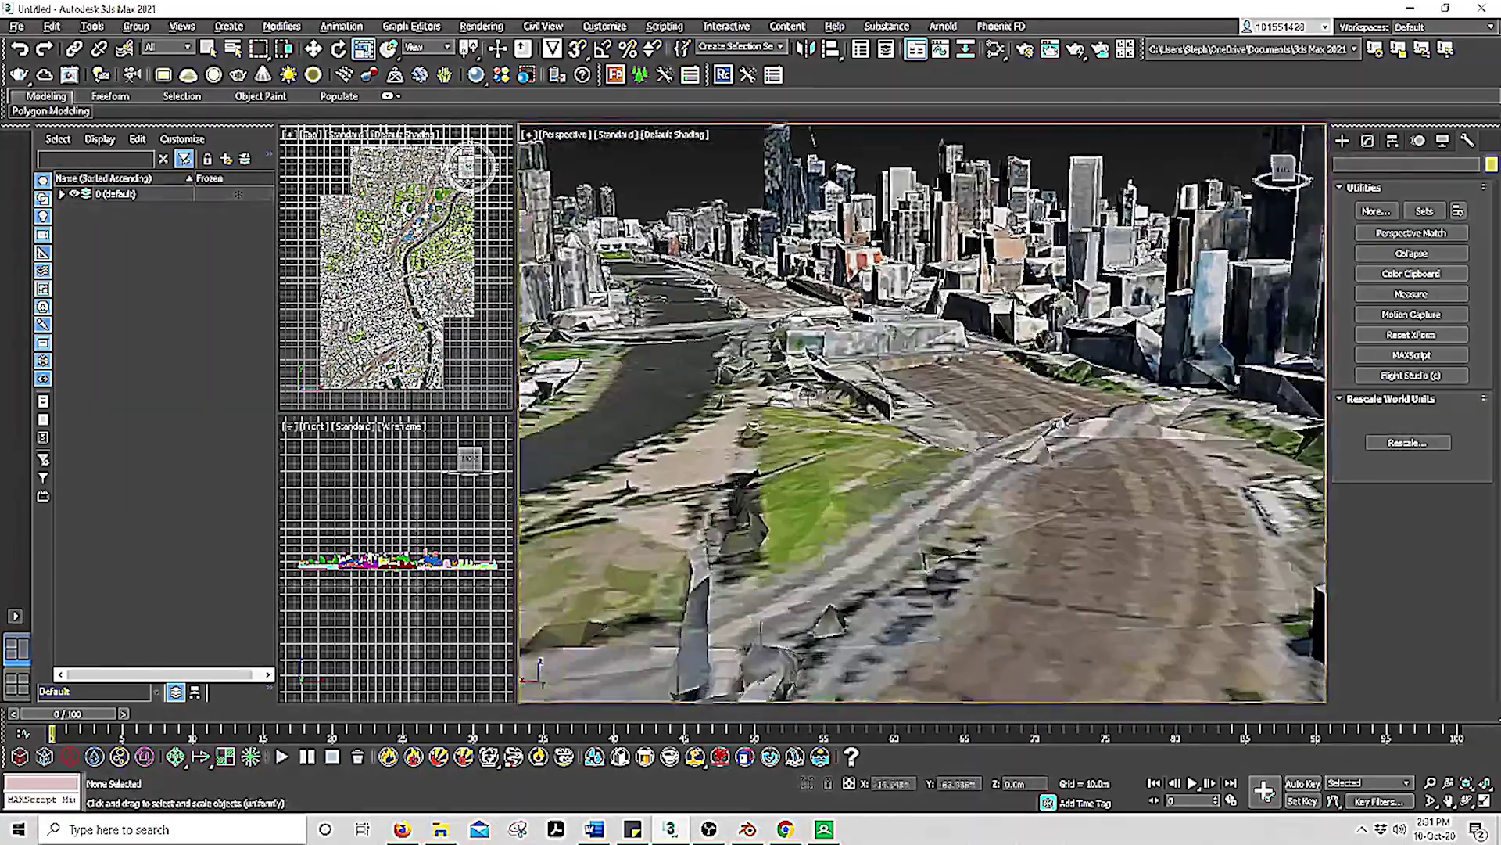
scroll(813, 389, "down", 5)
middle_click_drag(813, 389, 782, 269, "alt")
scroll(782, 269, "up", 6)
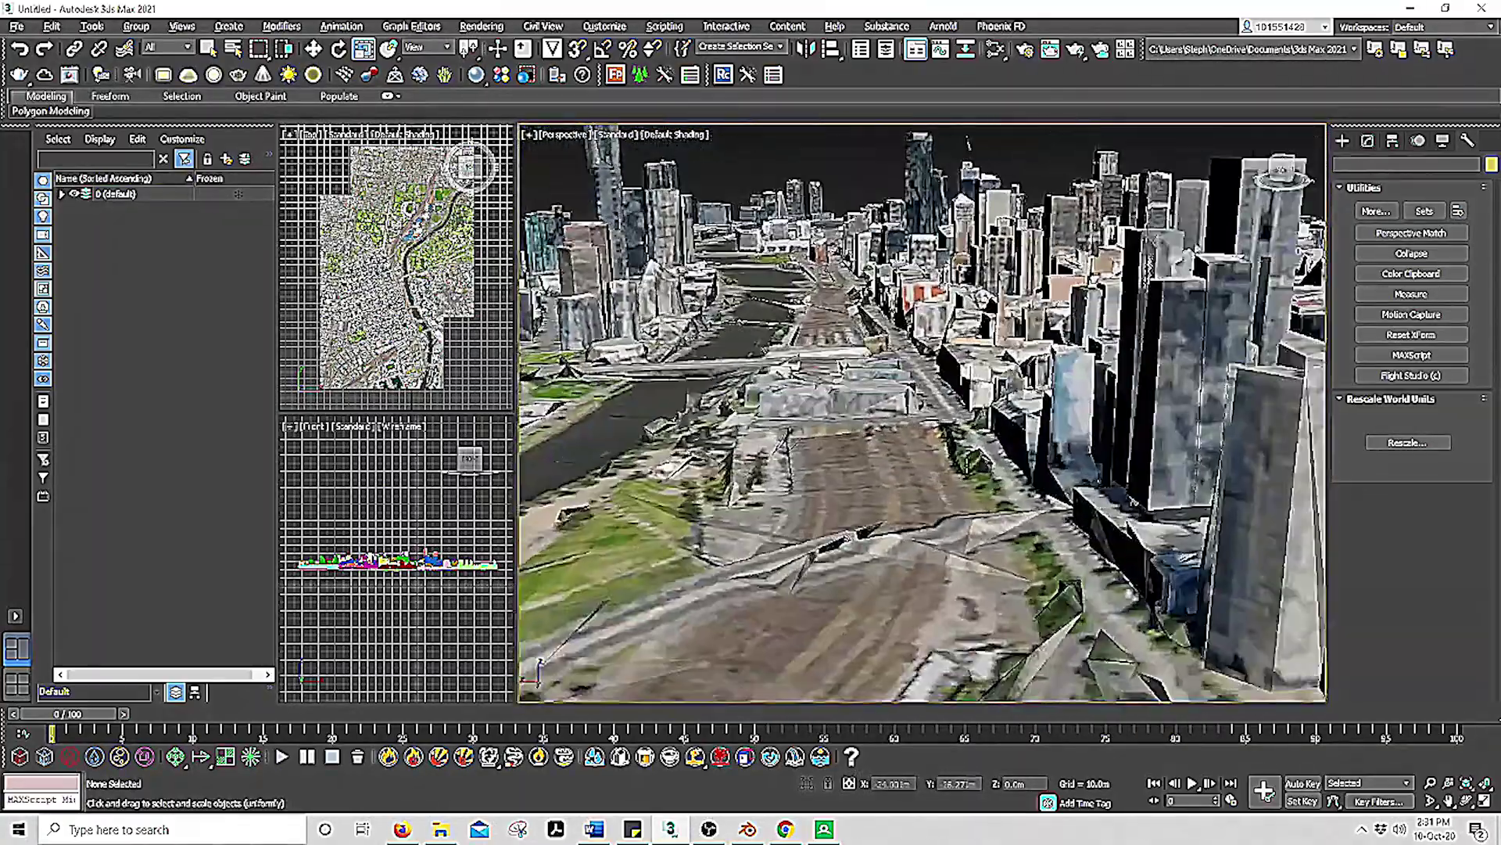
scroll(1024, 403, "down", 8)
middle_click_drag(1025, 403, 962, 352, "alt")
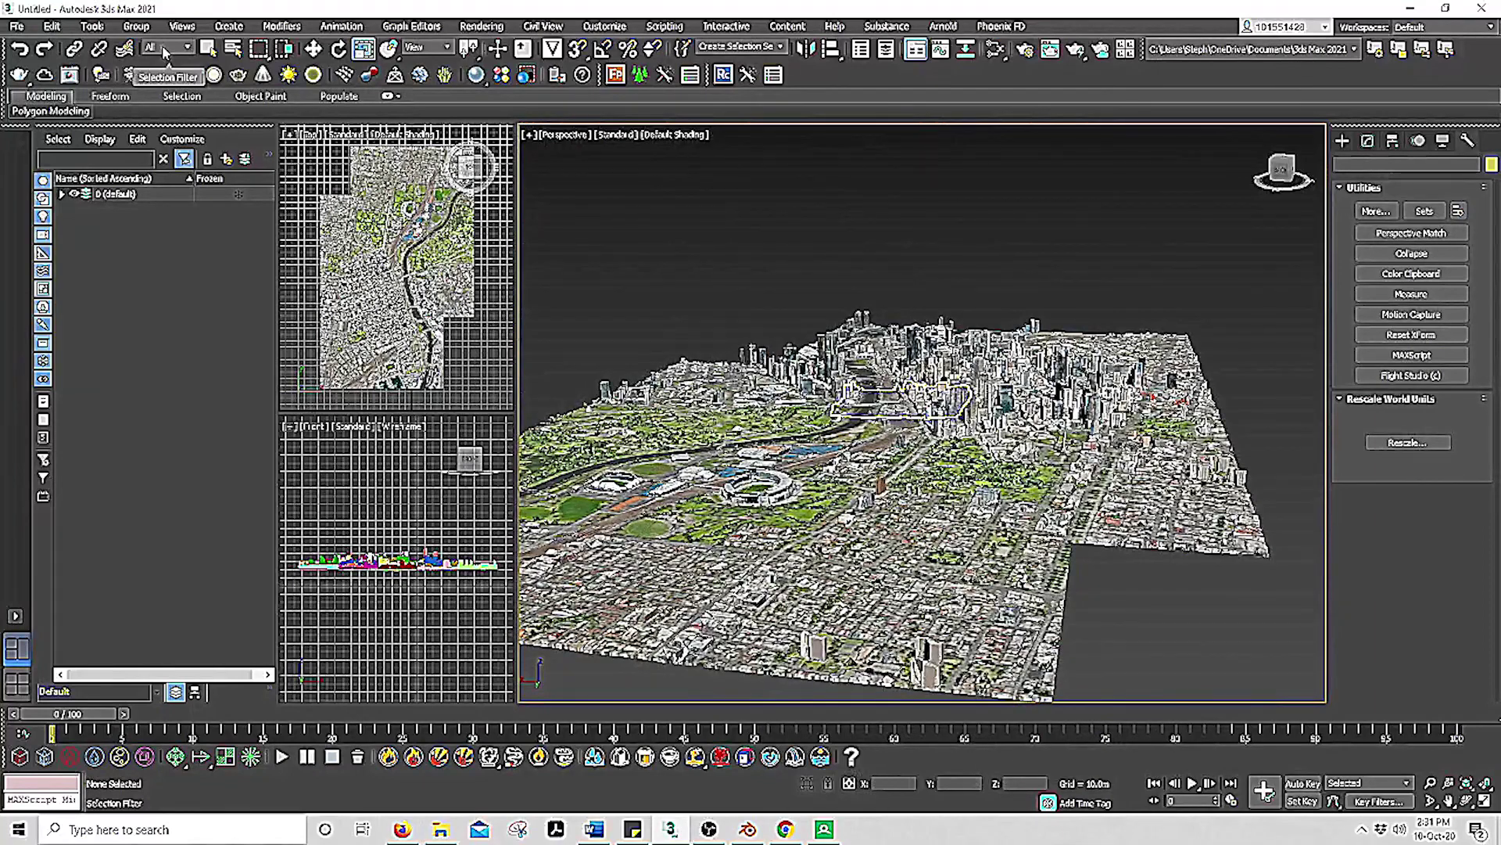